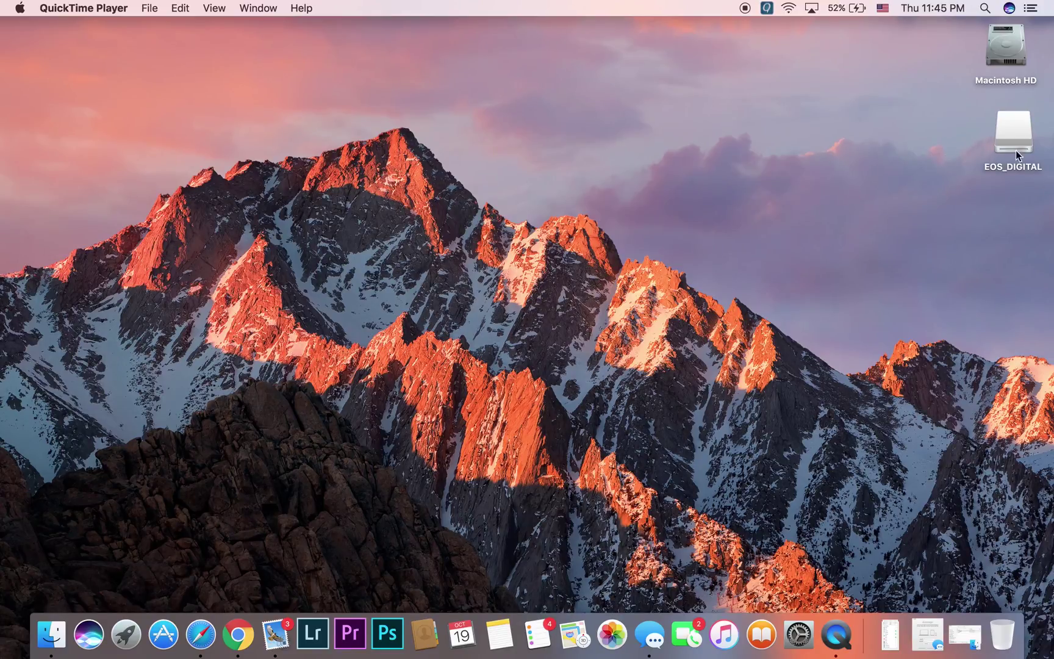
Open the EOS_DIGITAL memory card to view its folder structure, and put its window away
{"action": "double_click", "coordinate": [1008, 130]}
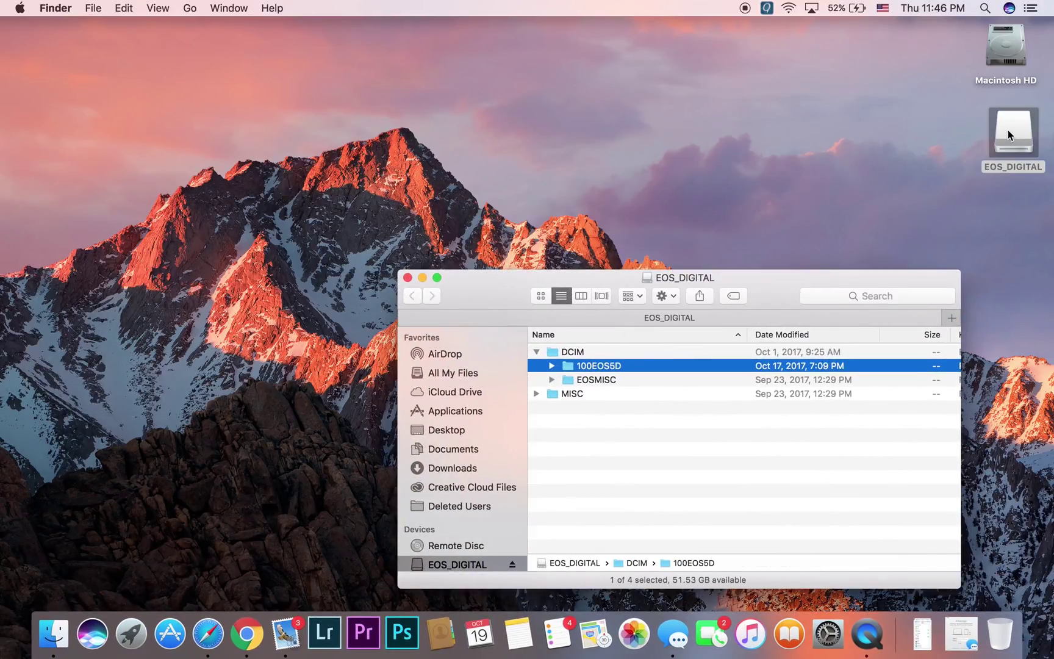
{"action": "left_click_drag", "start_coordinate": [475, 296], "coordinate": [518, 181]}
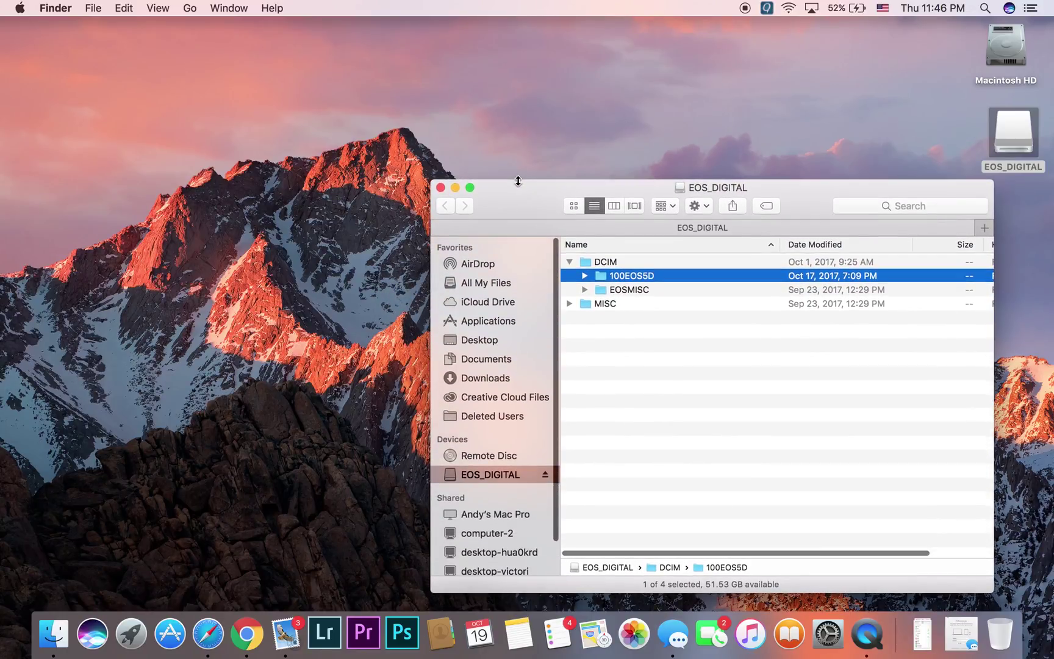
{"action": "left_click", "coordinate": [455, 187]}
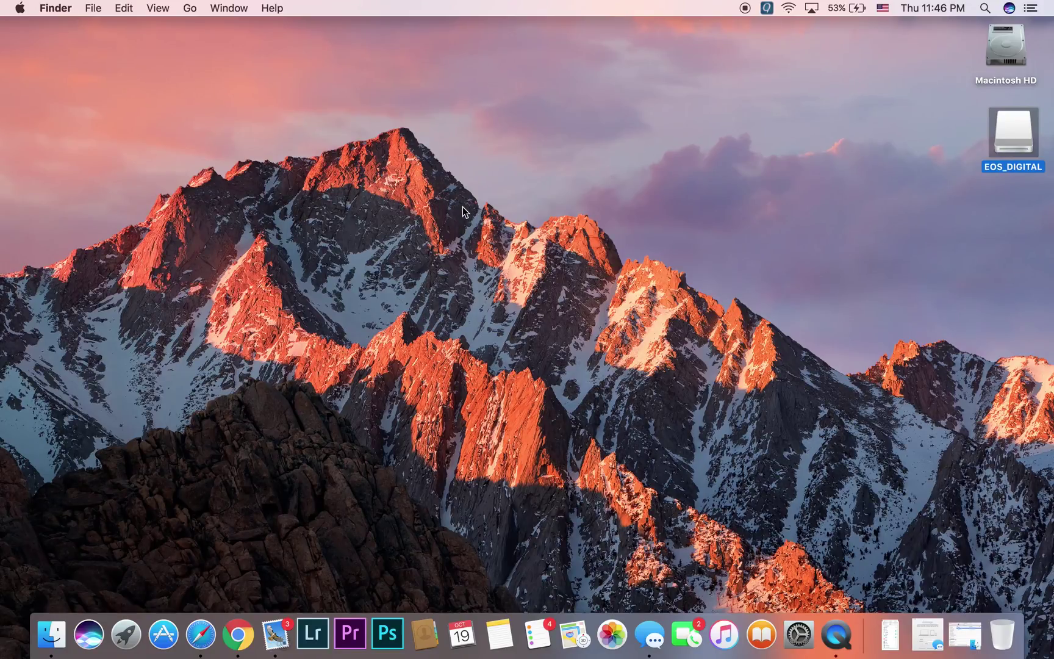
Reopen the EOS_DIGITAL card in a wider window clear of its desktop icon, and select its DCIM folder
{"action": "double_click", "coordinate": [1015, 134]}
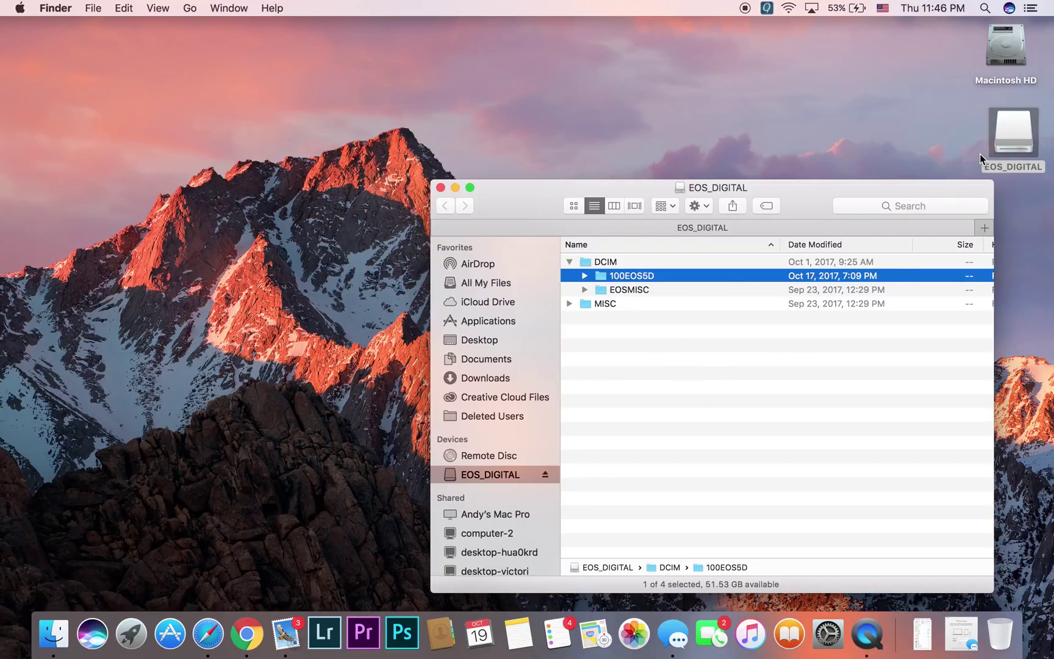
{"action": "left_click_drag", "start_coordinate": [812, 206], "coordinate": [834, 224]}
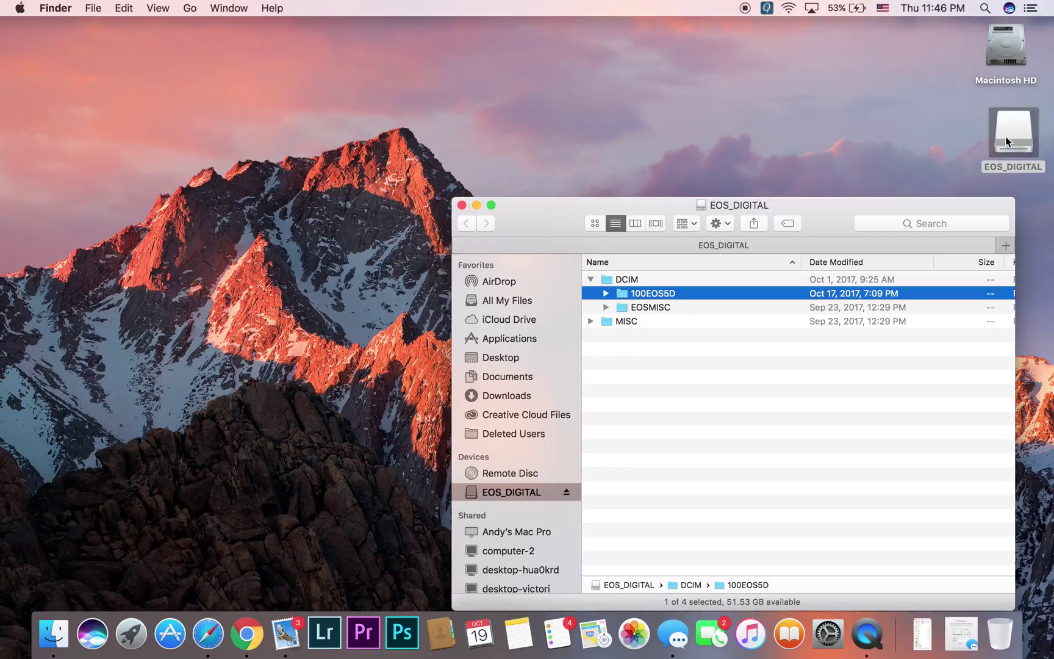
{"action": "left_click_drag", "start_coordinate": [1015, 205], "coordinate": [1053, 185]}
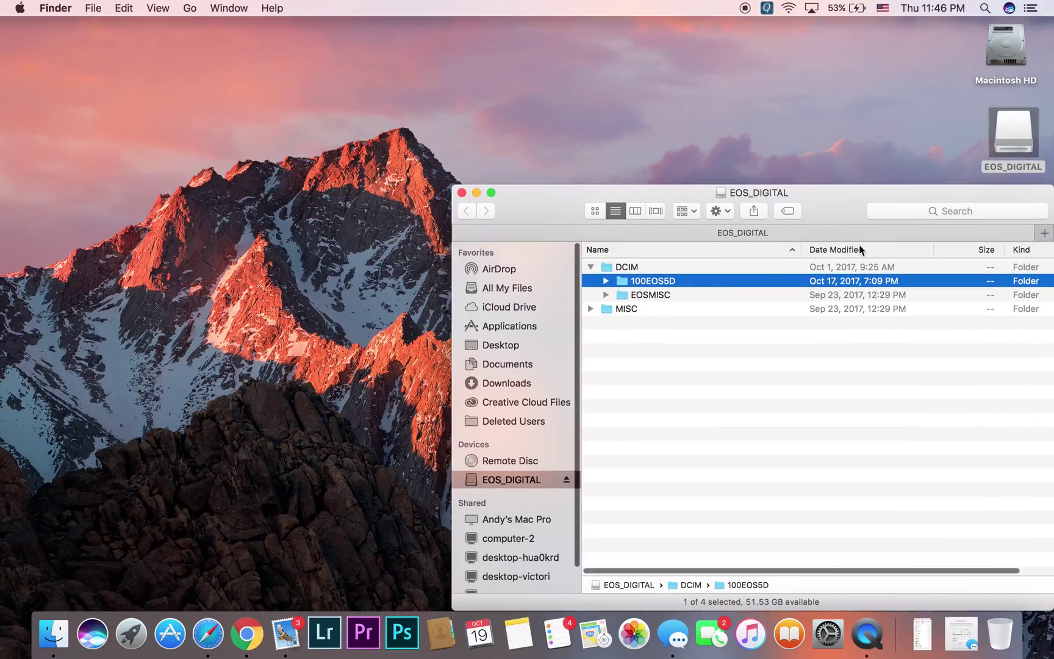
{"action": "left_click", "coordinate": [606, 269]}
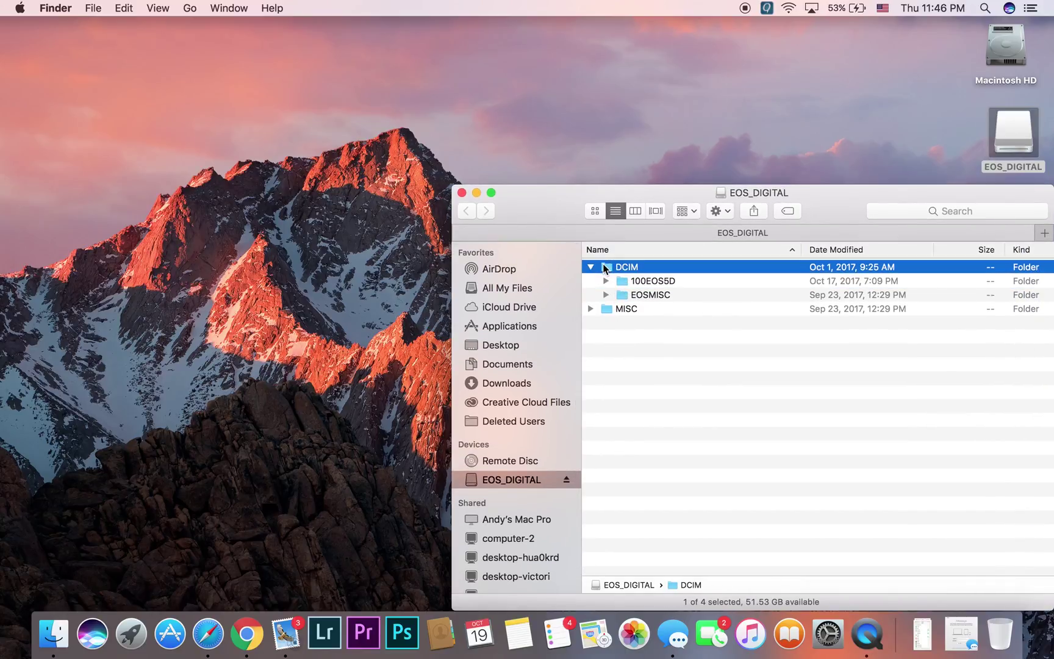
Create a new folder named DCIM on the desktop
{"action": "right_click", "coordinate": [159, 186]}
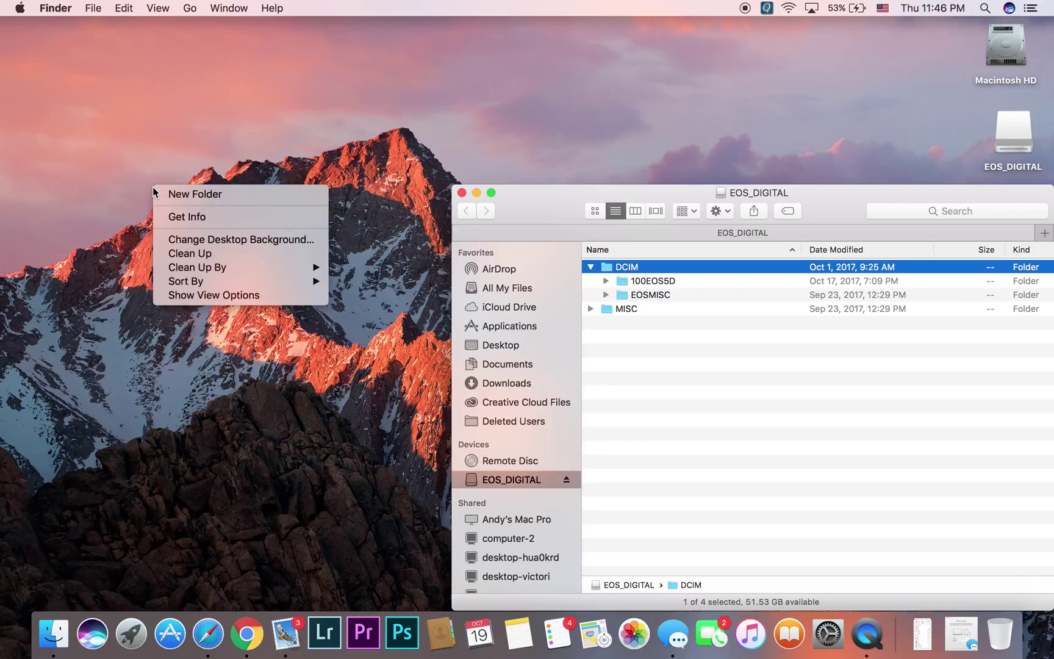
{"action": "left_click", "coordinate": [173, 194]}
{"action": "type", "text": "DCIM"}
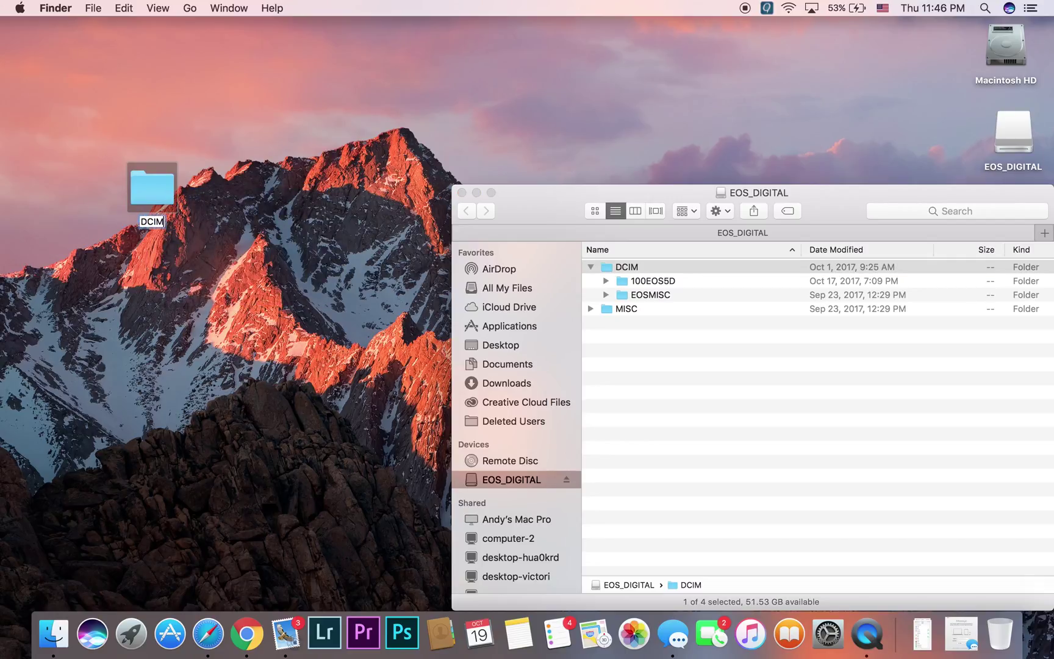
{"action": "key", "text": "Return"}
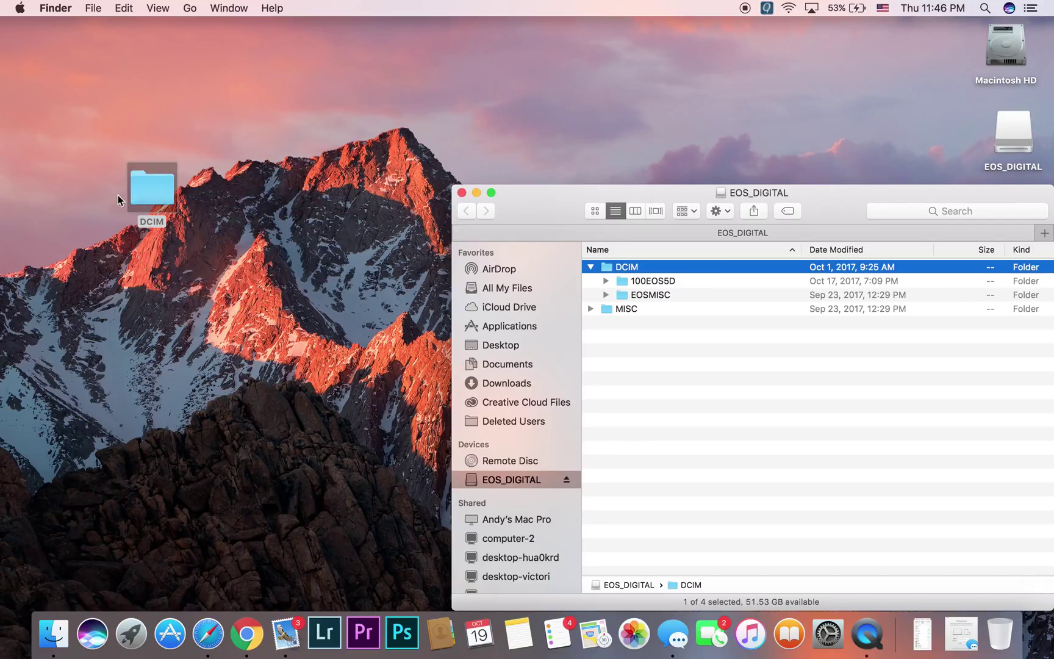
{"action": "left_click", "coordinate": [212, 270]}
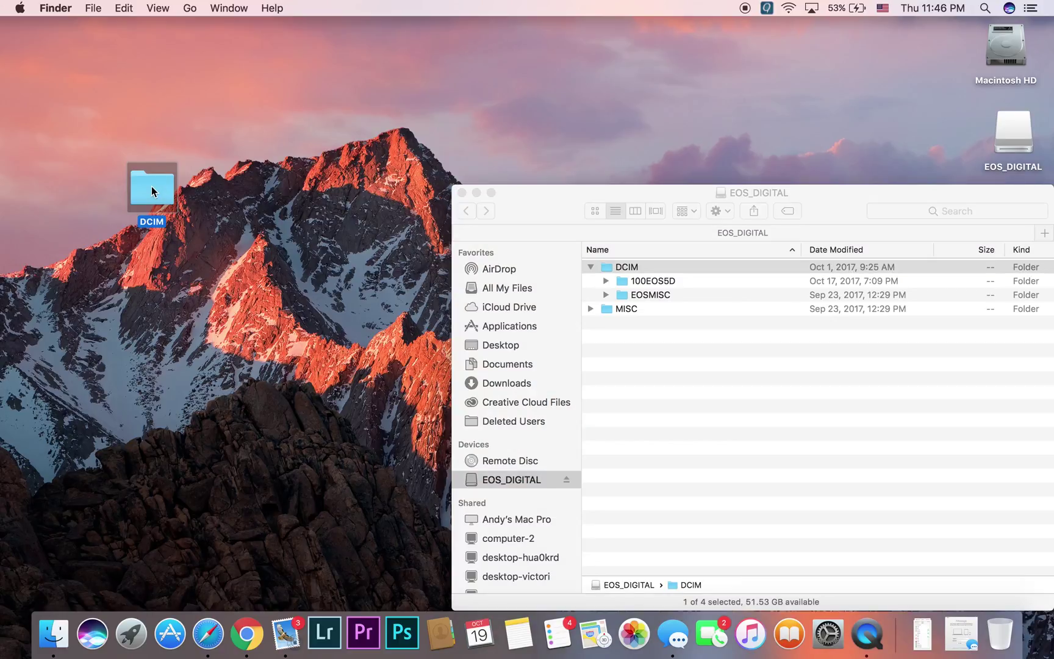
Create a desktop folder named 100EOS5D beside DCIM, and open it briefly to check its contents
{"action": "right_click", "coordinate": [220, 194]}
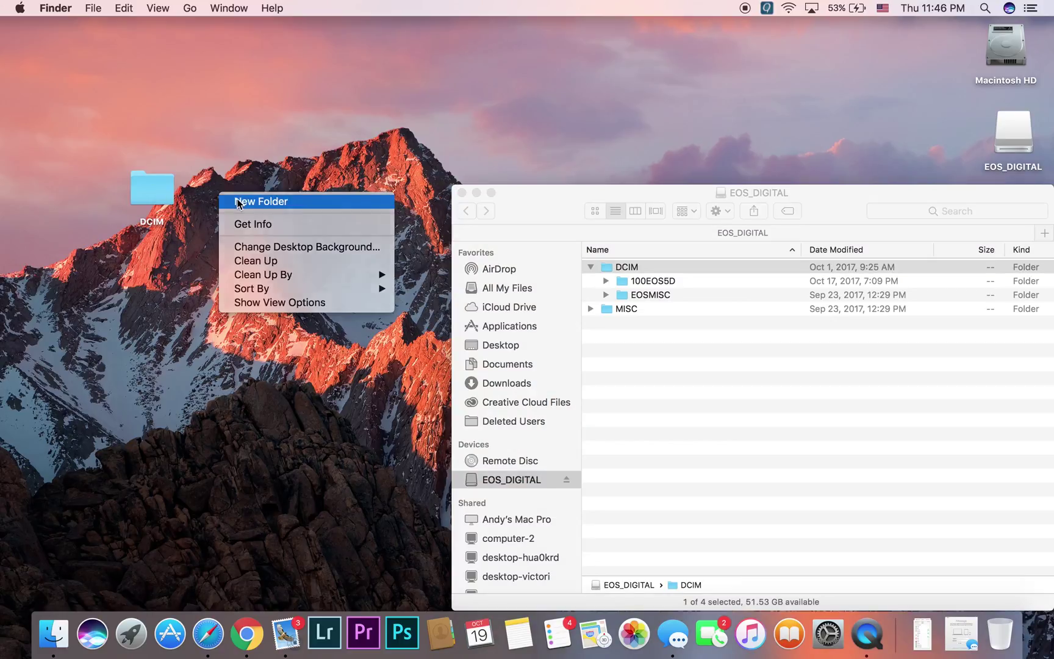
{"action": "left_click", "coordinate": [238, 202]}
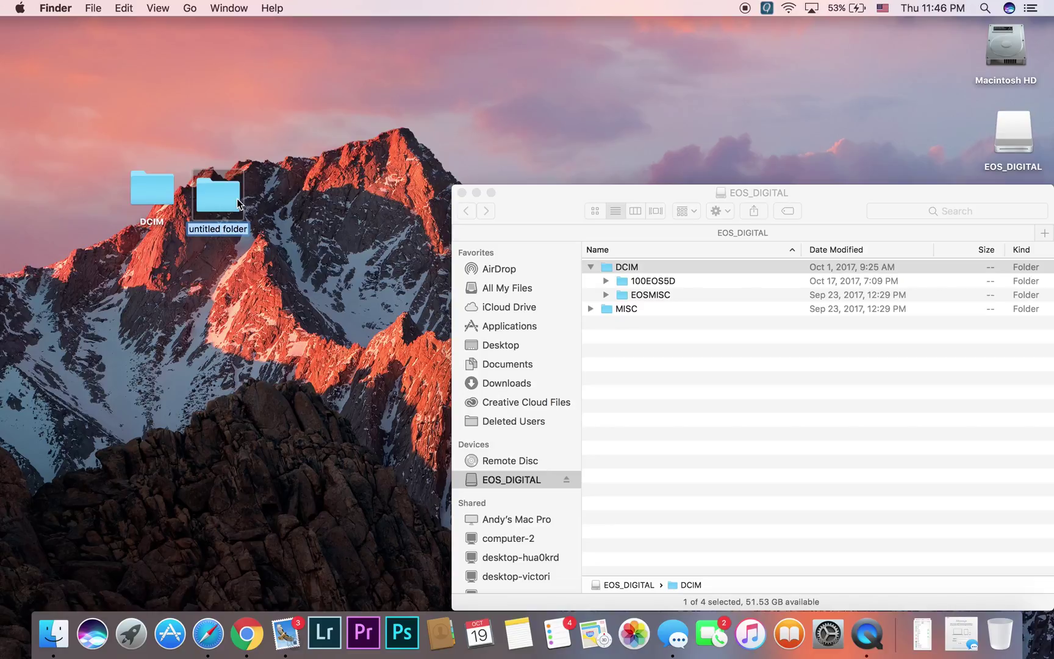
{"action": "type", "text": "100E"}
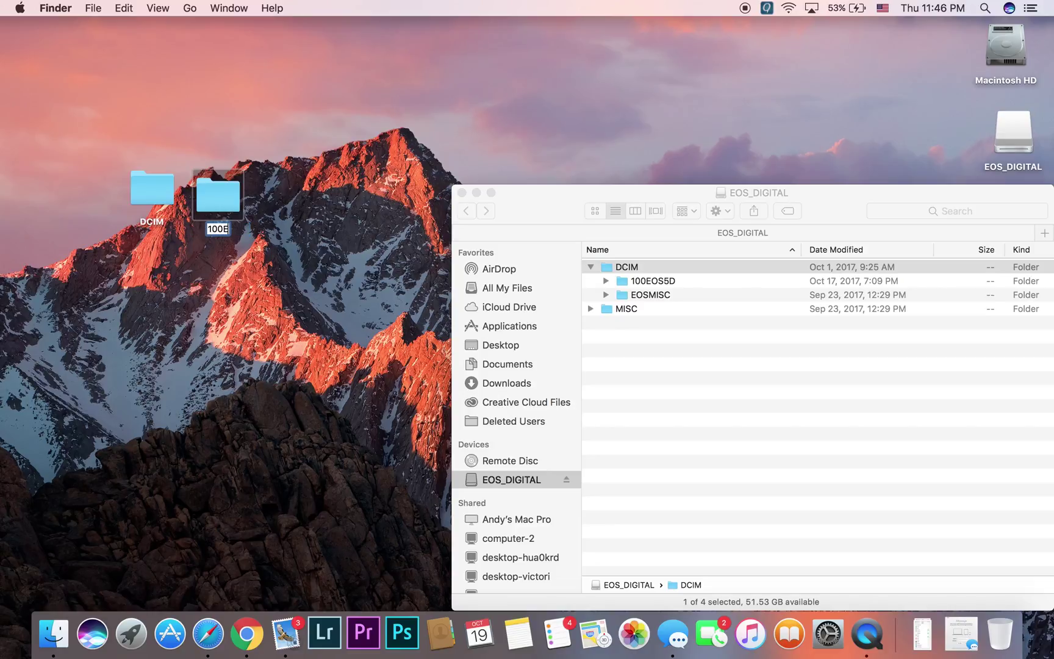
{"action": "type", "text": "OS5D"}
{"action": "key", "text": "Return"}
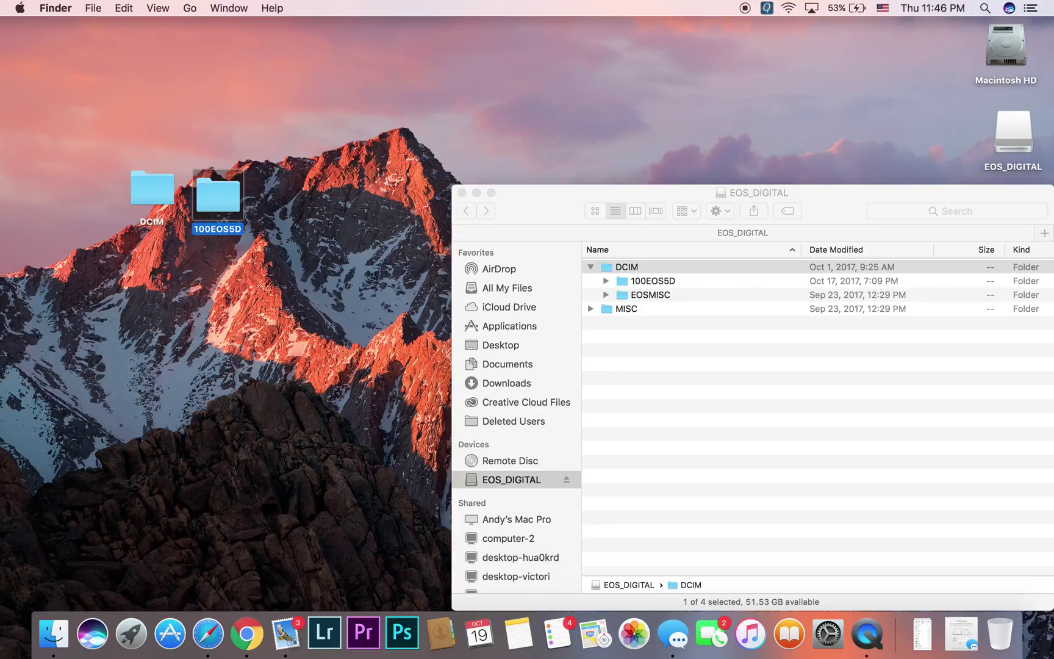
{"action": "double_click", "coordinate": [225, 200]}
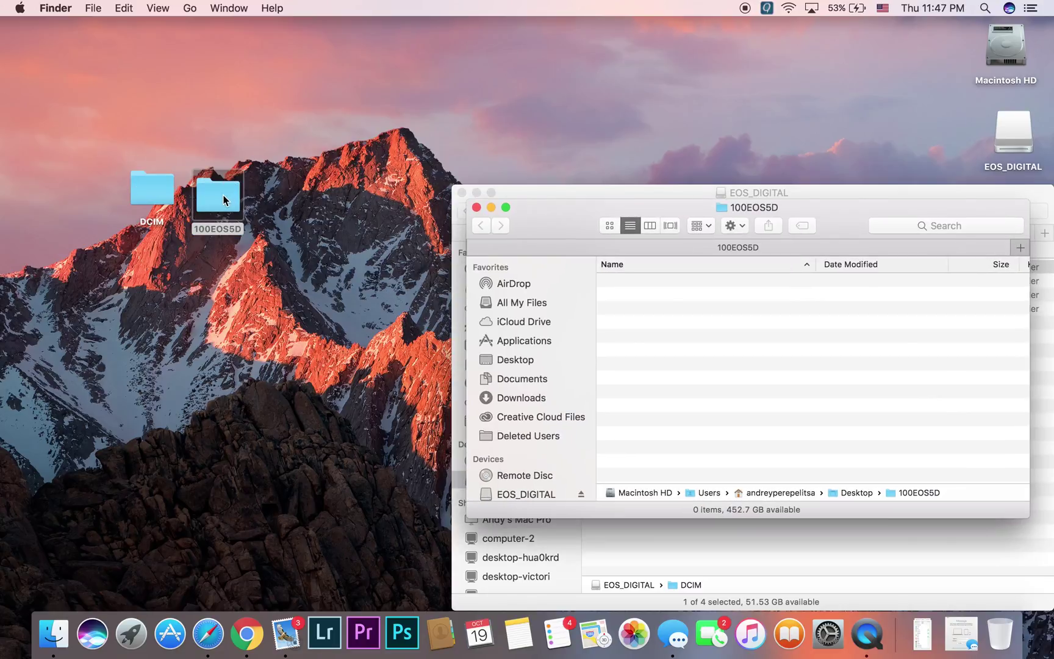
{"action": "left_click", "coordinate": [477, 208]}
Create a third desktop folder named "002 pics" beside the 100EOS5D folder
{"action": "right_click", "coordinate": [294, 208]}
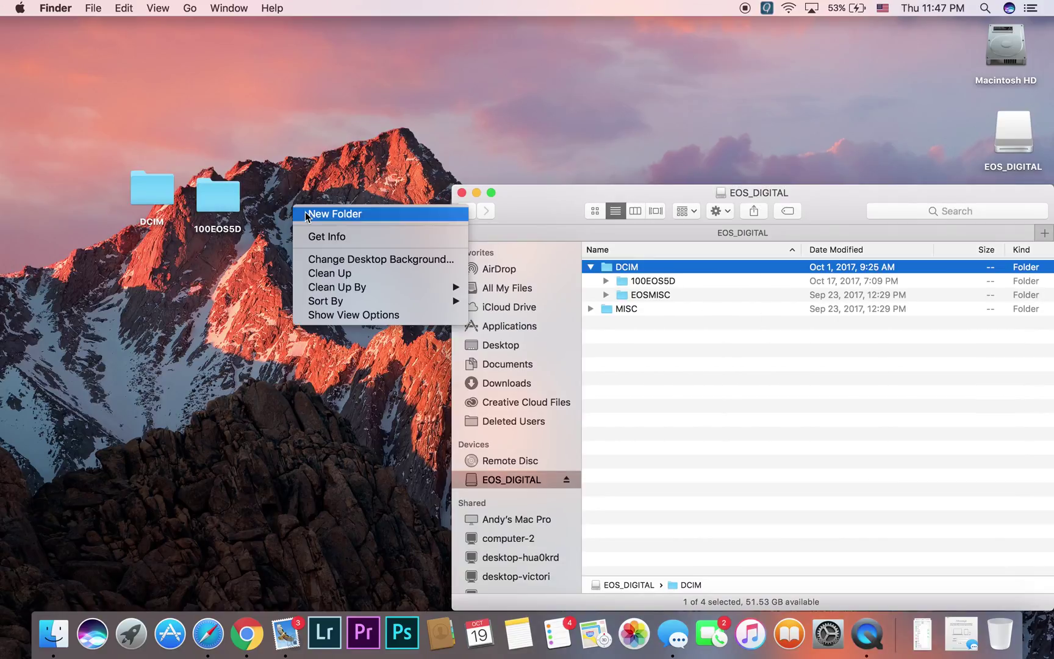
{"action": "left_click", "coordinate": [329, 214]}
{"action": "type", "text": "002 pics"}
{"action": "key", "text": "super+grave"}
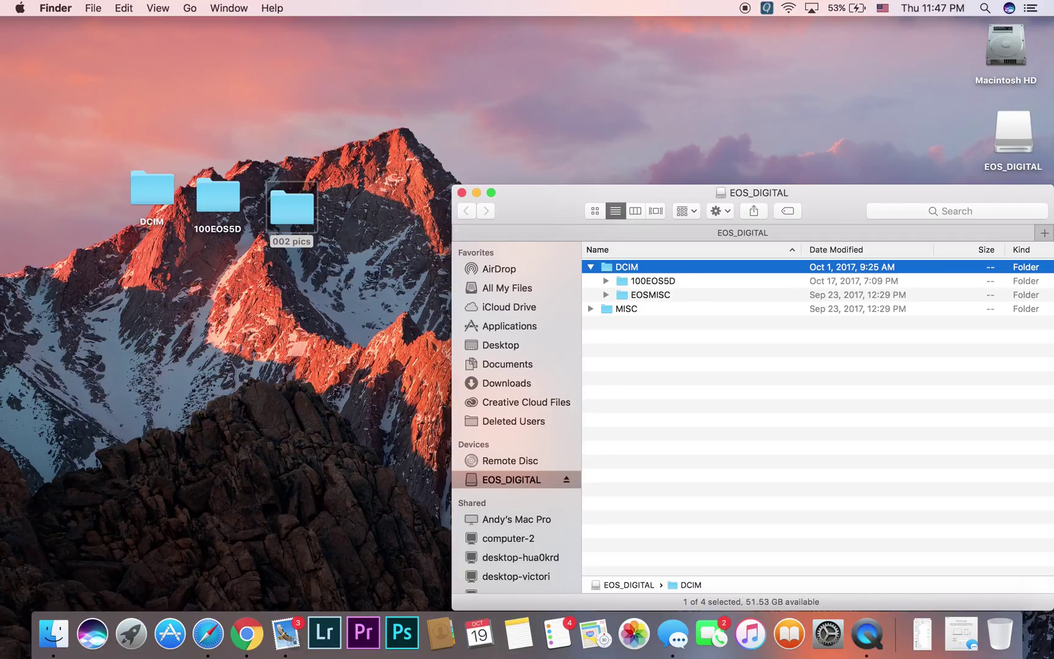
Line up the three new folders in a row in the desktop's upper-left corner, and close the EOS_DIGITAL window
{"action": "left_click_drag", "start_coordinate": [349, 222], "coordinate": [53, 80]}
{"action": "left_click", "coordinate": [272, 328]}
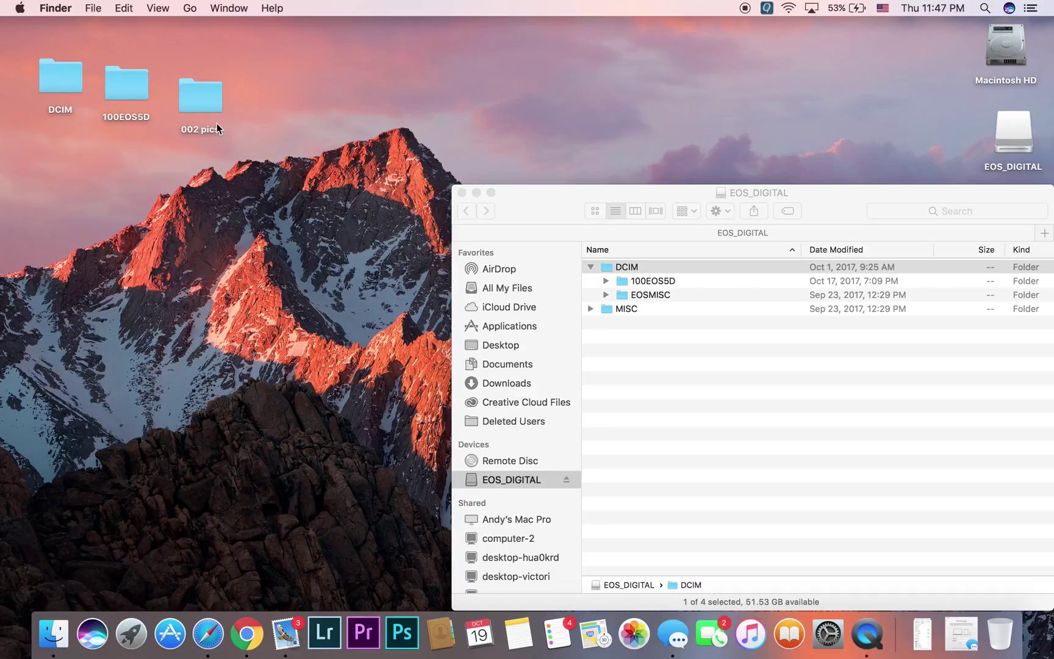
{"action": "left_click_drag", "start_coordinate": [195, 101], "coordinate": [199, 77]}
{"action": "left_click_drag", "start_coordinate": [133, 81], "coordinate": [133, 69]}
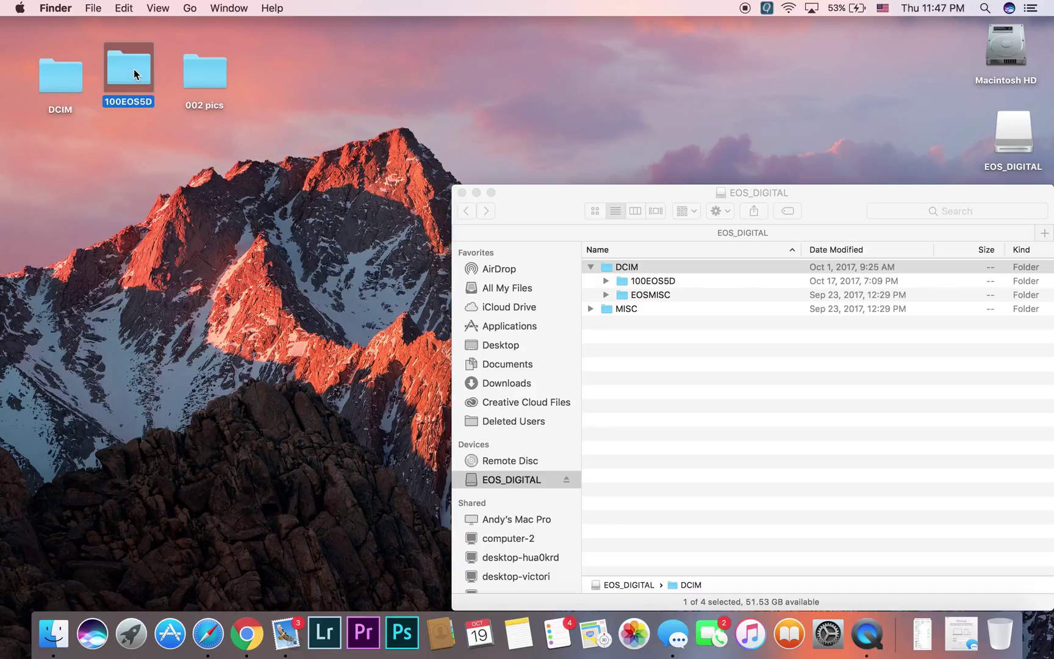
{"action": "left_click", "coordinate": [532, 200]}
{"action": "left_click", "coordinate": [461, 193]}
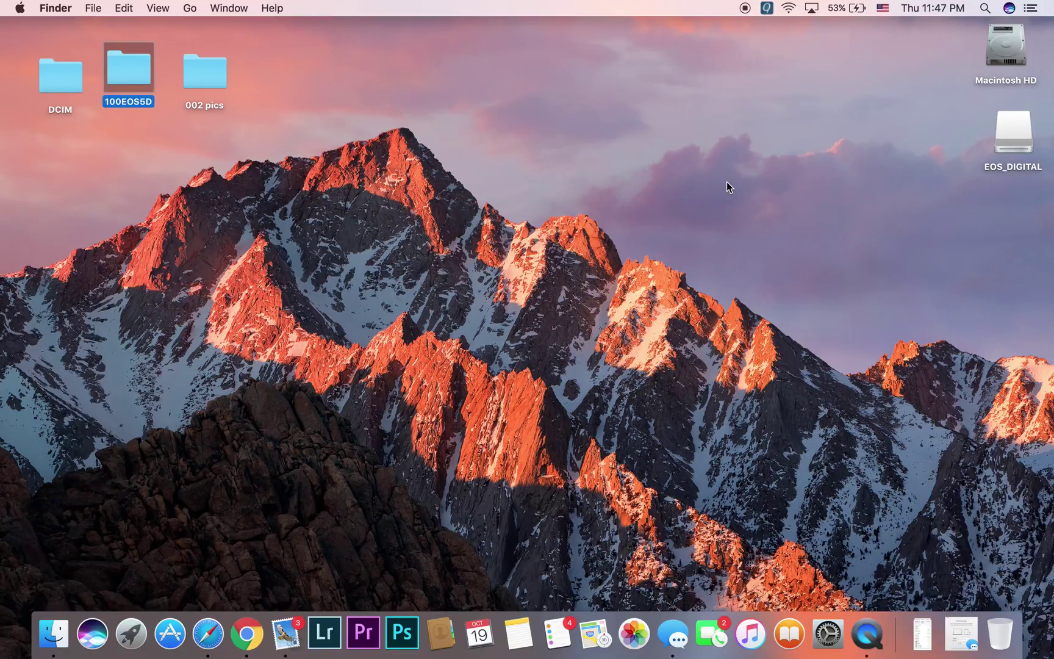
Open the Pictures folder of the user's home folder on Macintosh HD, and move its window clear of the drive icons
{"action": "right_click", "coordinate": [734, 119]}
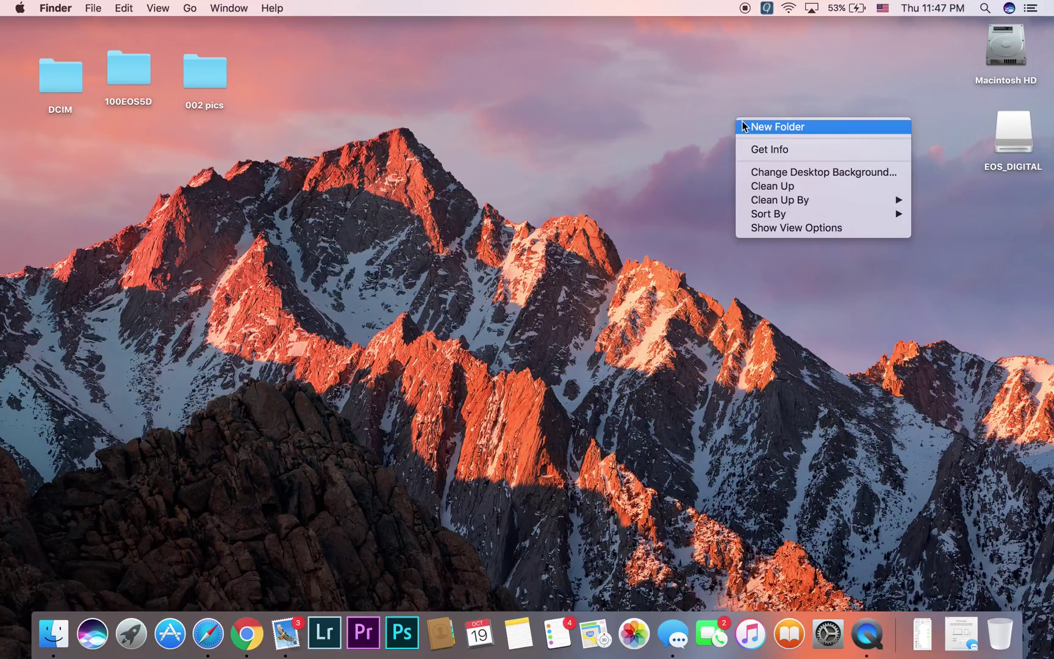
{"action": "left_click", "coordinate": [678, 100]}
{"action": "double_click", "coordinate": [996, 47]}
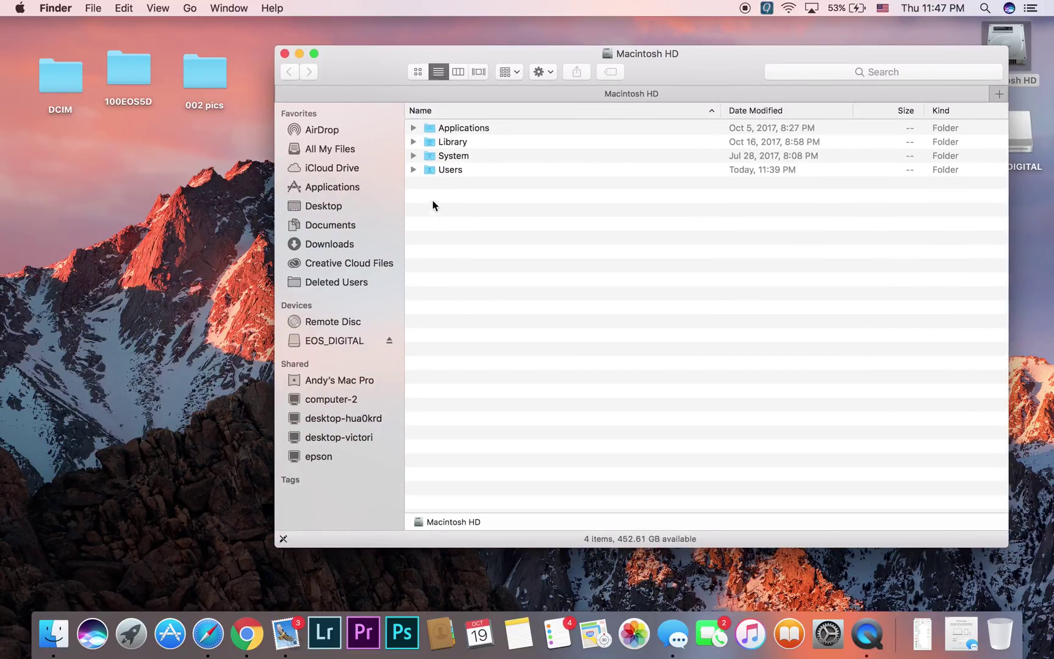
{"action": "double_click", "coordinate": [427, 168]}
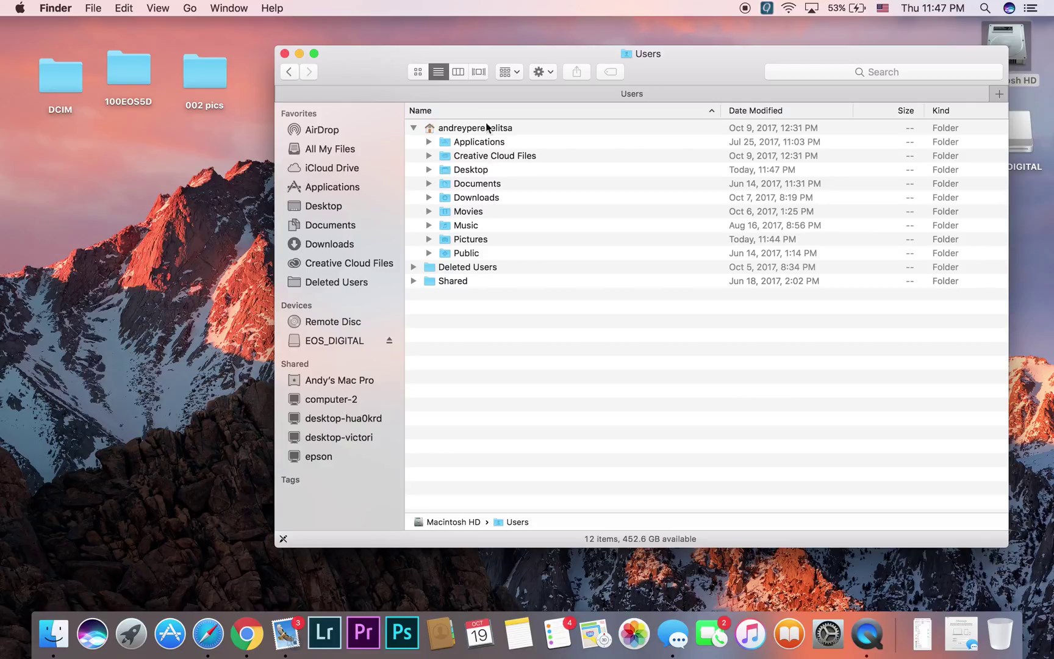
{"action": "double_click", "coordinate": [444, 241]}
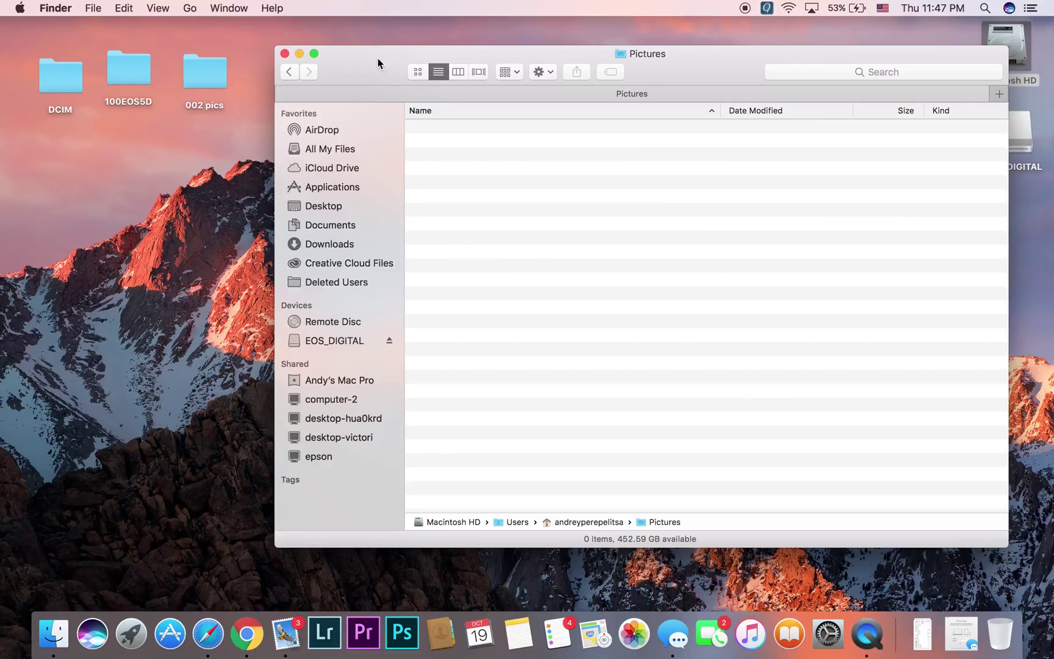
{"action": "left_click_drag", "start_coordinate": [372, 65], "coordinate": [322, 91]}
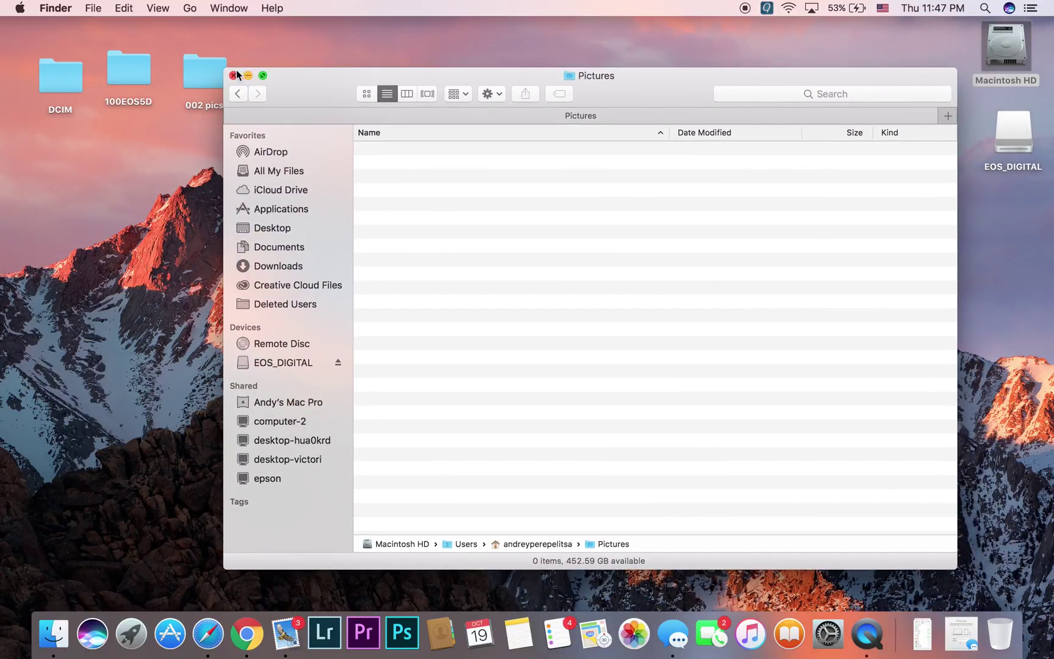
Create a folder named 2010 in Pictures
{"action": "right_click", "coordinate": [440, 218]}
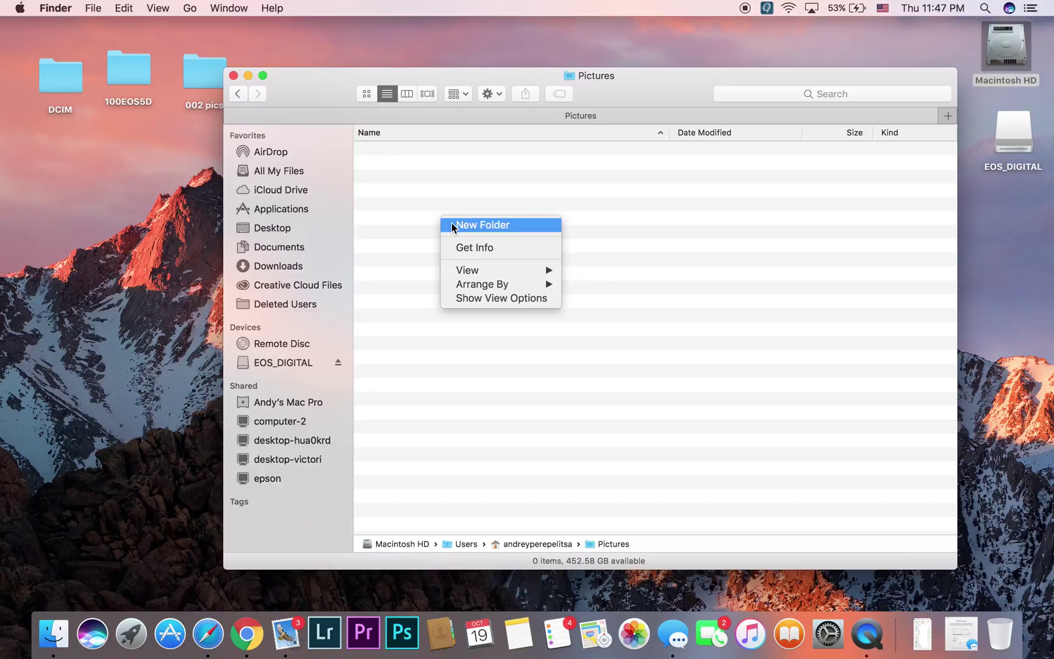
{"action": "left_click", "coordinate": [452, 223]}
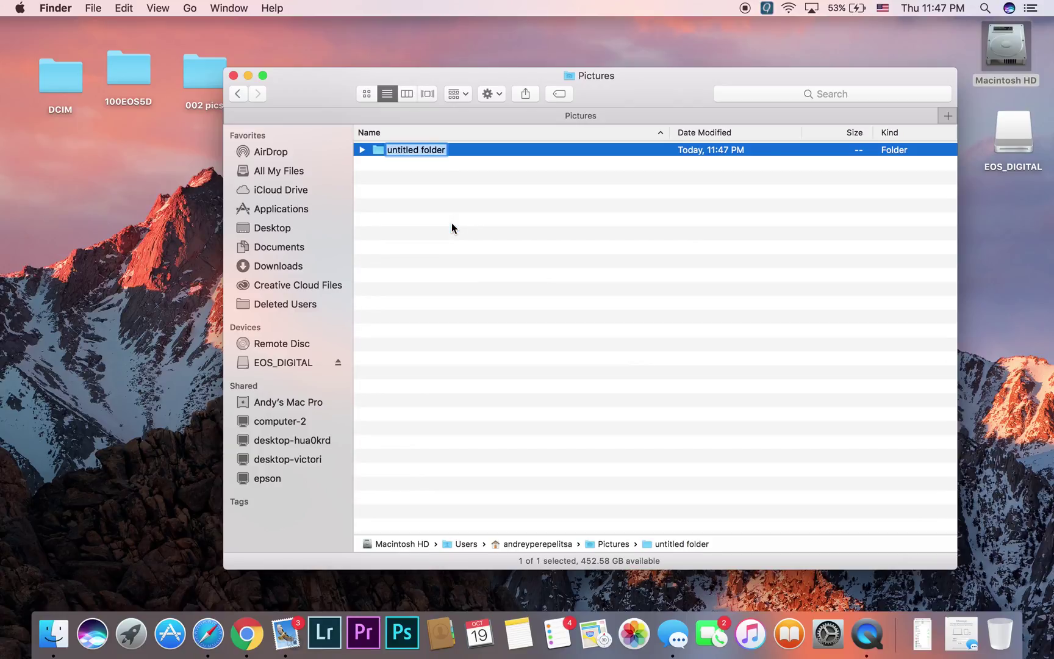
{"action": "type", "text": "2010"}
{"action": "key", "text": "Return"}
Create a folder named 2011 in Pictures, alongside 2010
{"action": "right_click", "coordinate": [430, 214]}
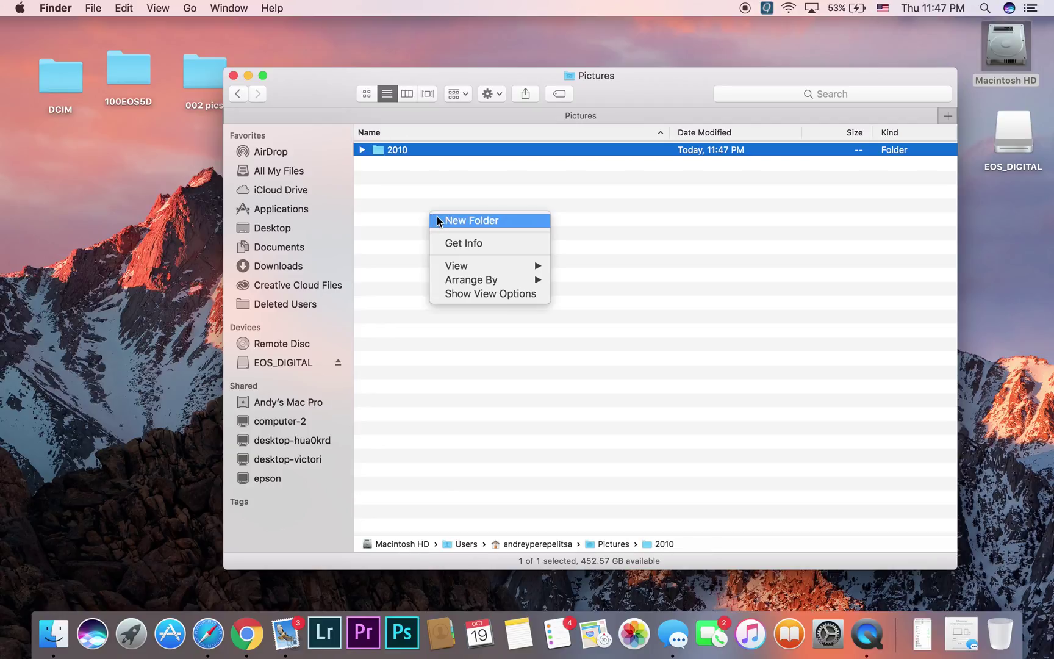
{"action": "left_click", "coordinate": [437, 217]}
{"action": "type", "text": "2011"}
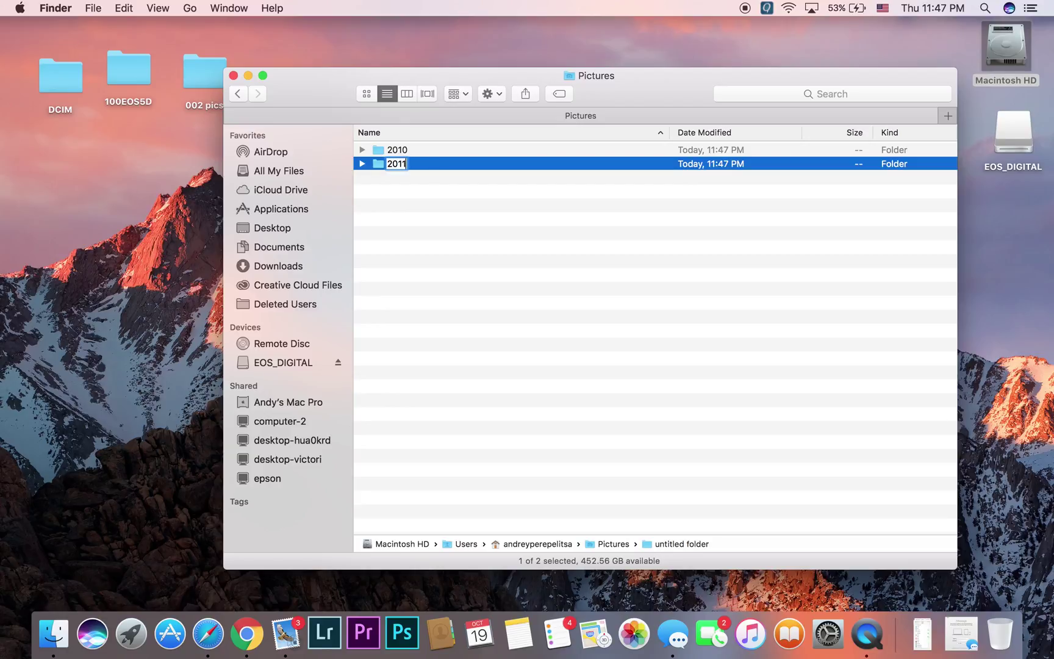
{"action": "key", "text": "Return"}
Create a folder named 2012 in Pictures, alongside 2010 and 2011
{"action": "right_click", "coordinate": [394, 195]}
{"action": "left_click", "coordinate": [403, 204]}
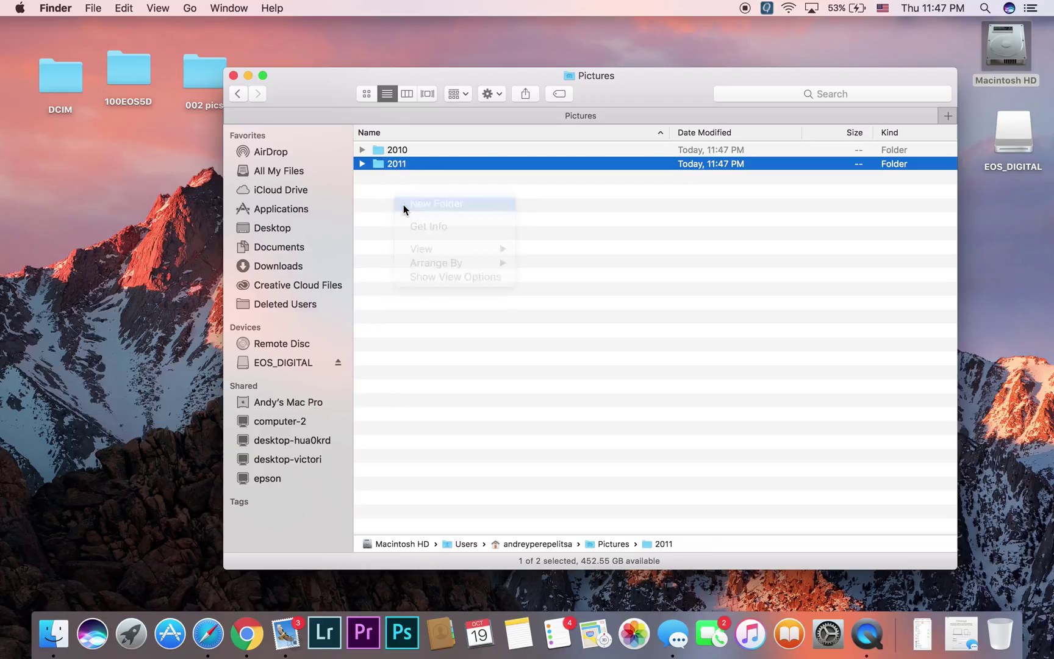
{"action": "type", "text": "2012"}
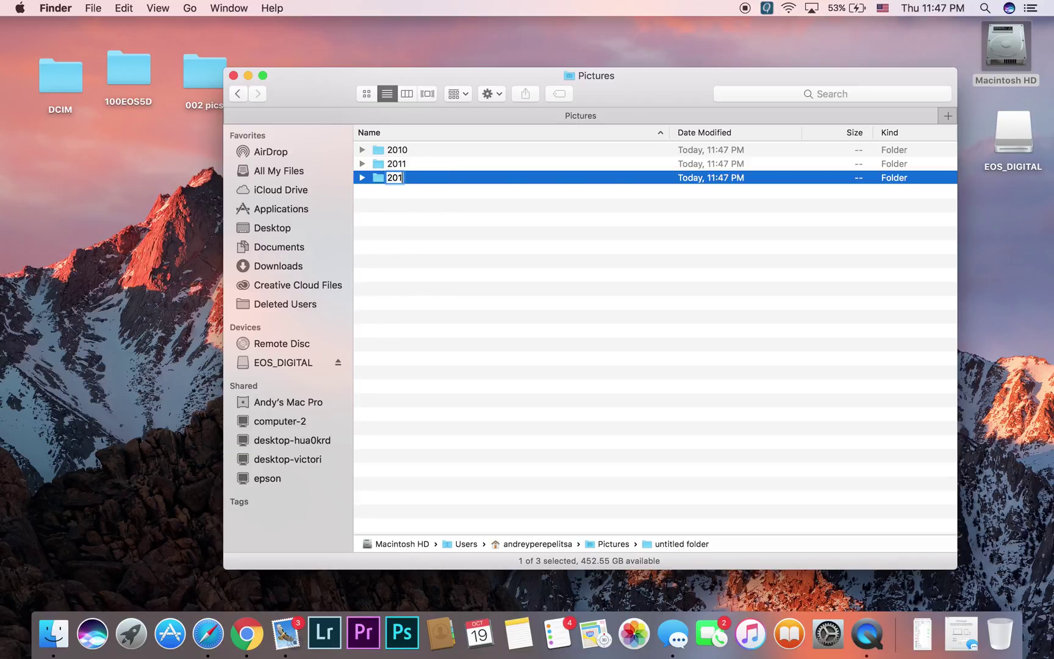
{"action": "key", "text": "Return"}
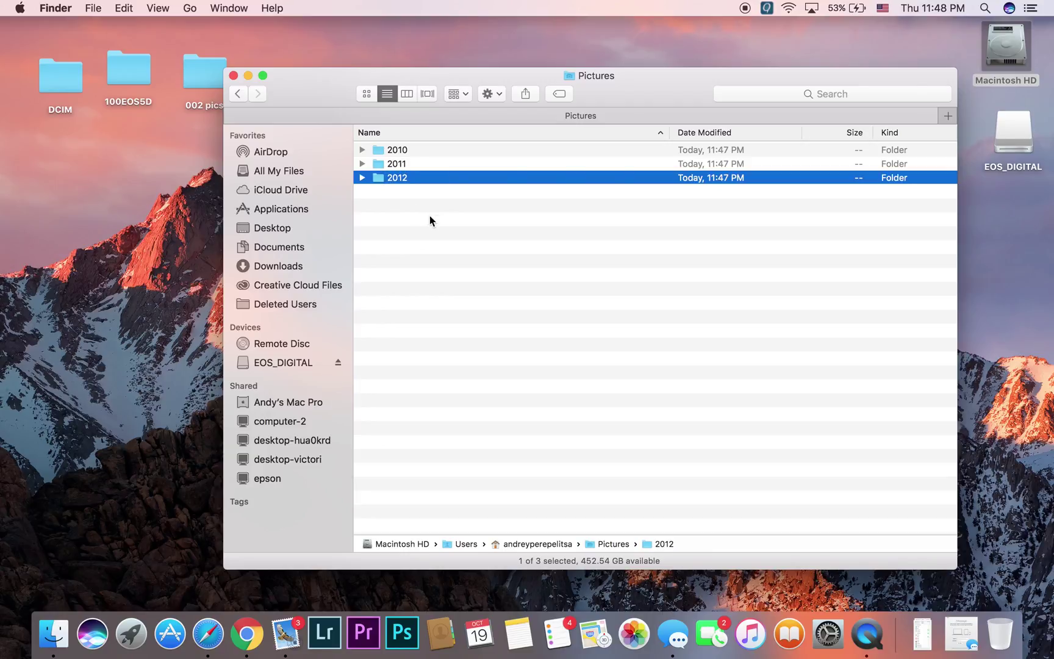
Create folders named 2013 and 2014 in Pictures, alongside the existing year folders
{"action": "right_click", "coordinate": [428, 221]}
{"action": "left_click", "coordinate": [433, 228]}
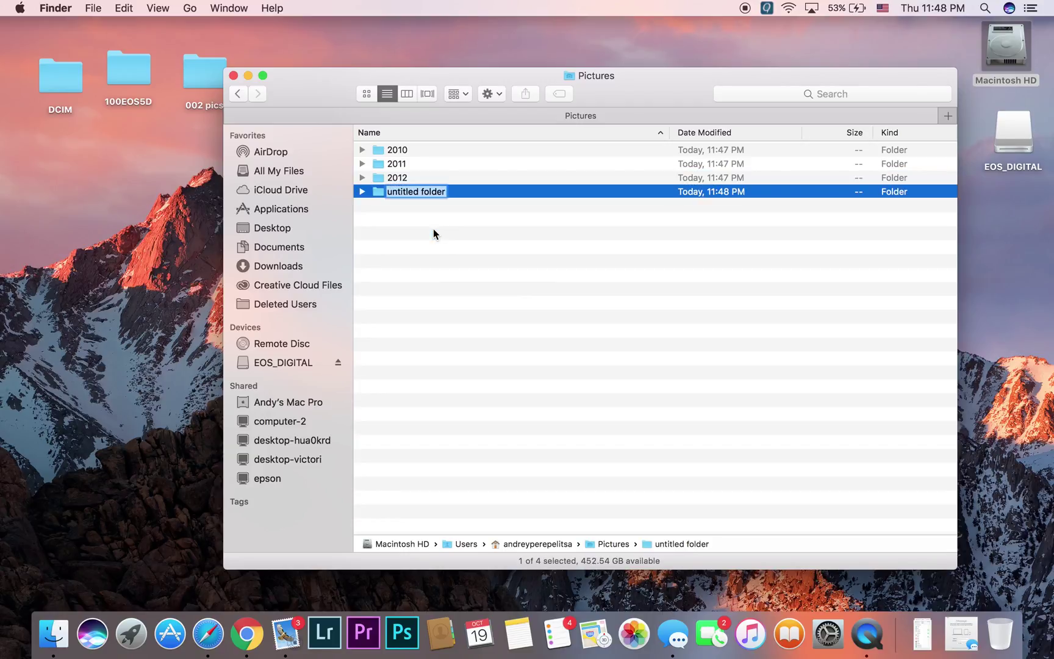
{"action": "type", "text": "201"}
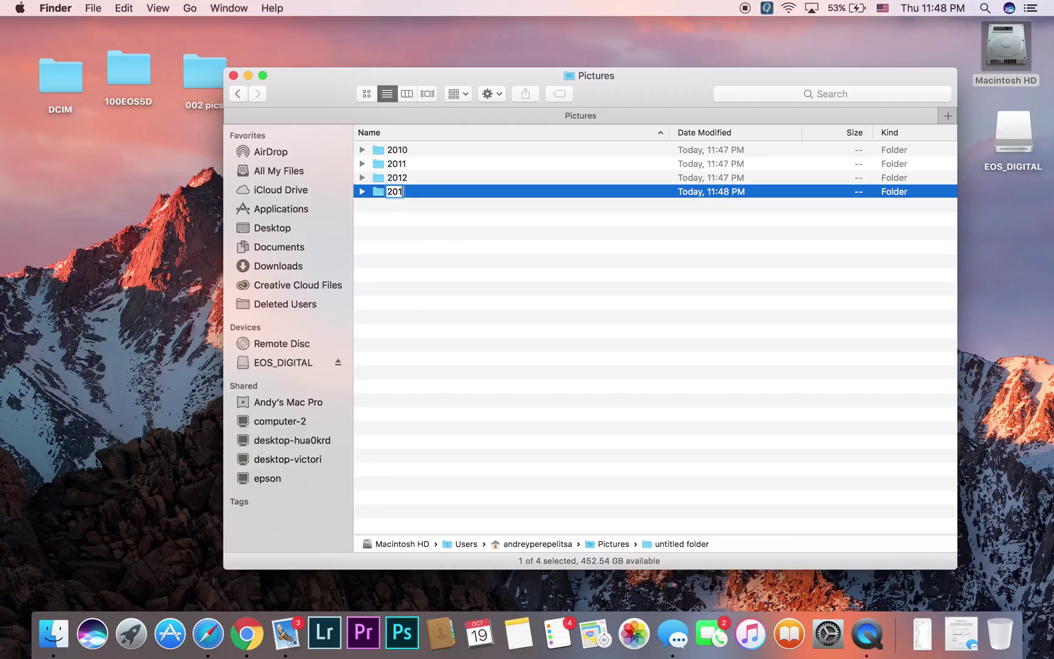
{"action": "type", "text": "3"}
{"action": "key", "text": "Return"}
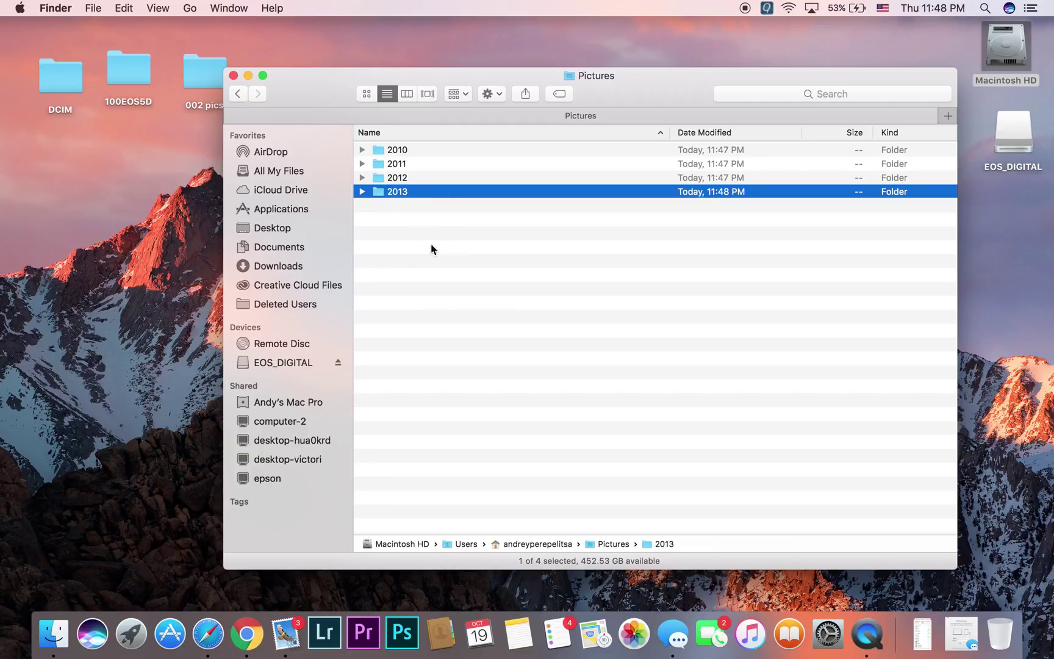
{"action": "right_click", "coordinate": [410, 242]}
{"action": "left_click", "coordinate": [427, 243]}
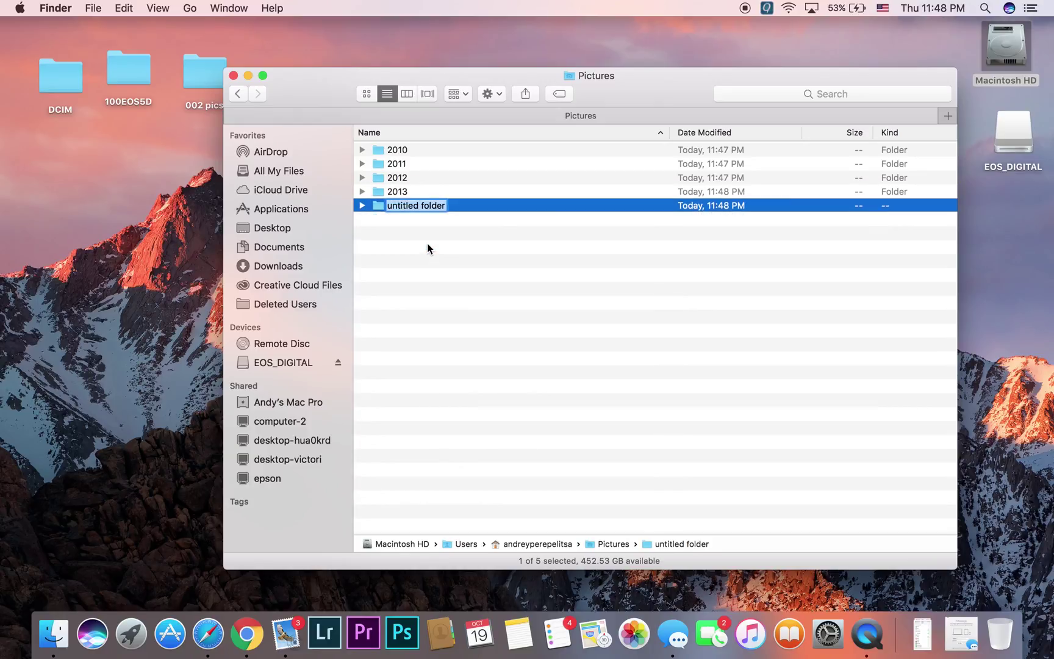
{"action": "type", "text": "2014"}
{"action": "key", "text": "Return"}
Create folders named 2015 and 2016 in Pictures, alongside the existing year folders
{"action": "right_click", "coordinate": [399, 250]}
{"action": "left_click", "coordinate": [426, 262]}
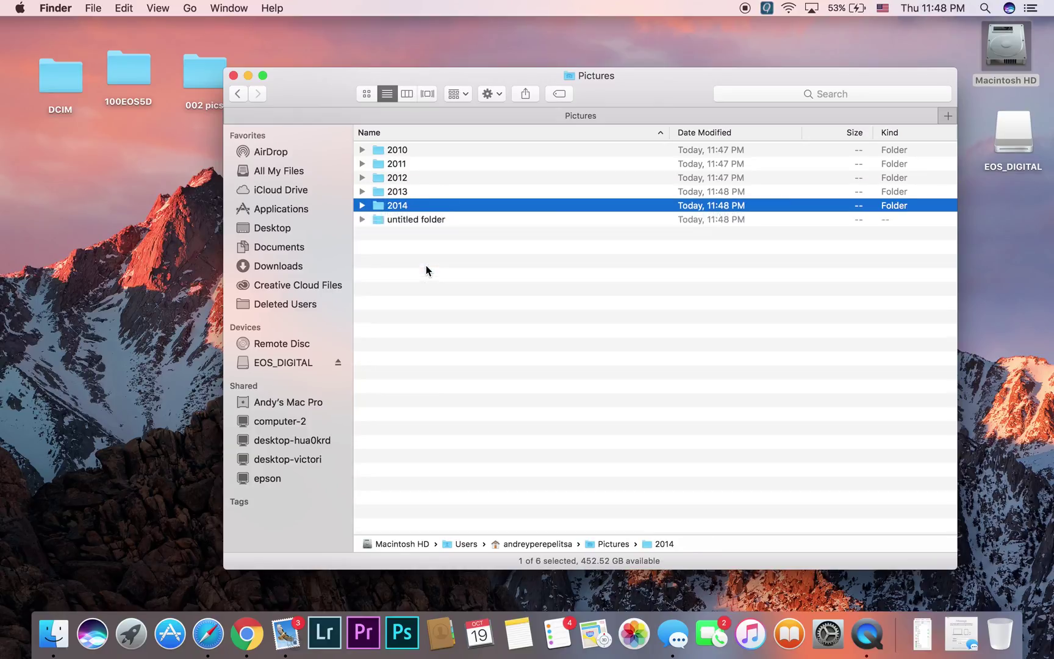
{"action": "type", "text": "2015"}
{"action": "key", "text": "Return"}
{"action": "right_click", "coordinate": [449, 295]}
{"action": "left_click", "coordinate": [464, 300]}
{"action": "type", "text": "2016"}
{"action": "key", "text": "Return"}
Create a folder named 2017 in Pictures, and move the window clear of the folders on the desktop
{"action": "right_click", "coordinate": [485, 343]}
{"action": "left_click", "coordinate": [501, 349]}
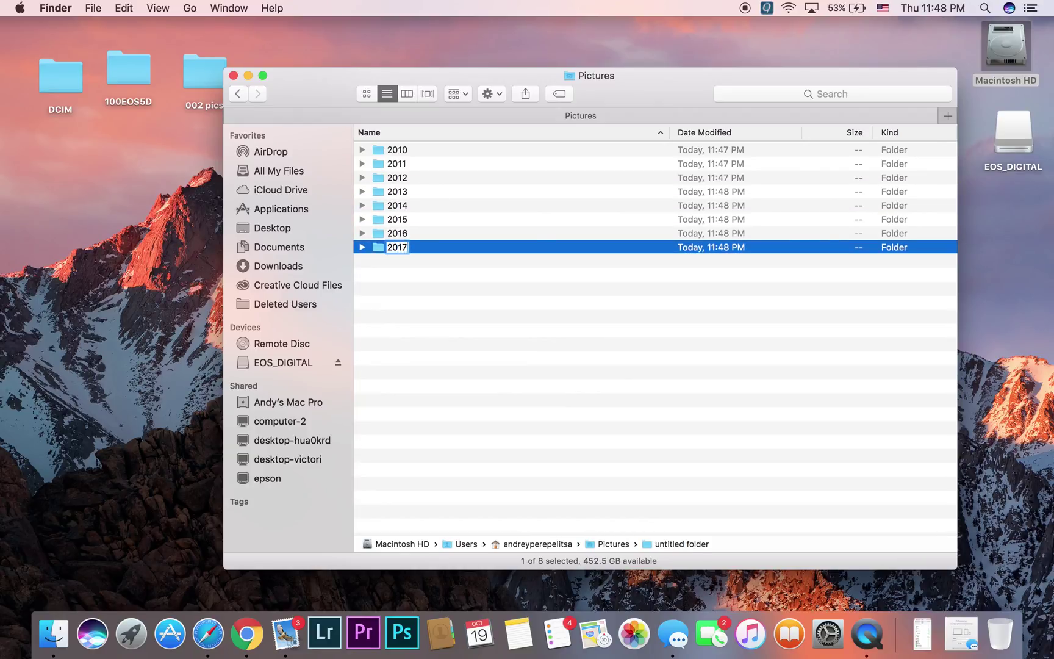
{"action": "type", "text": "2017"}
{"action": "left_click_drag", "start_coordinate": [326, 91], "coordinate": [406, 121]}
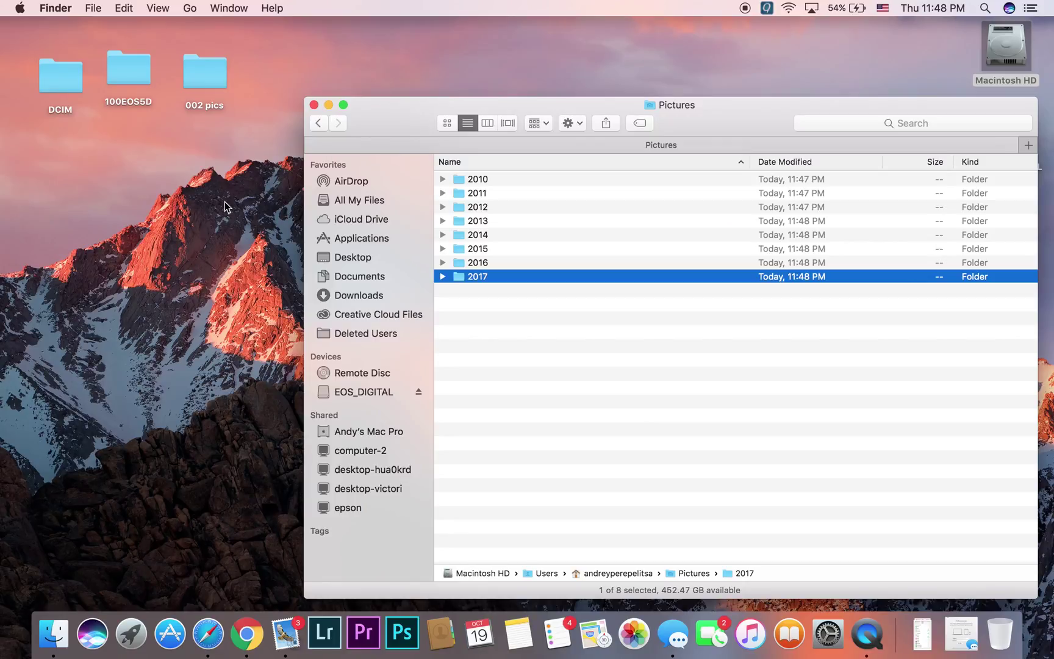
Rename the 100EOS5D folder on the desktop as birthday
{"action": "left_click", "coordinate": [145, 175]}
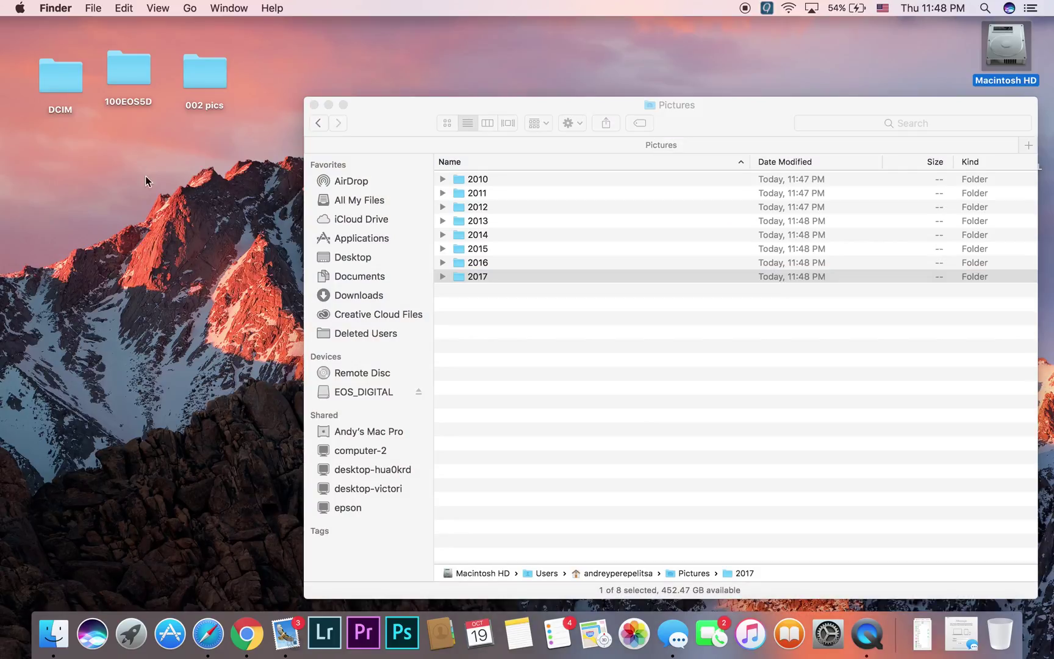
{"action": "left_click", "coordinate": [132, 75]}
{"action": "key", "text": "Return"}
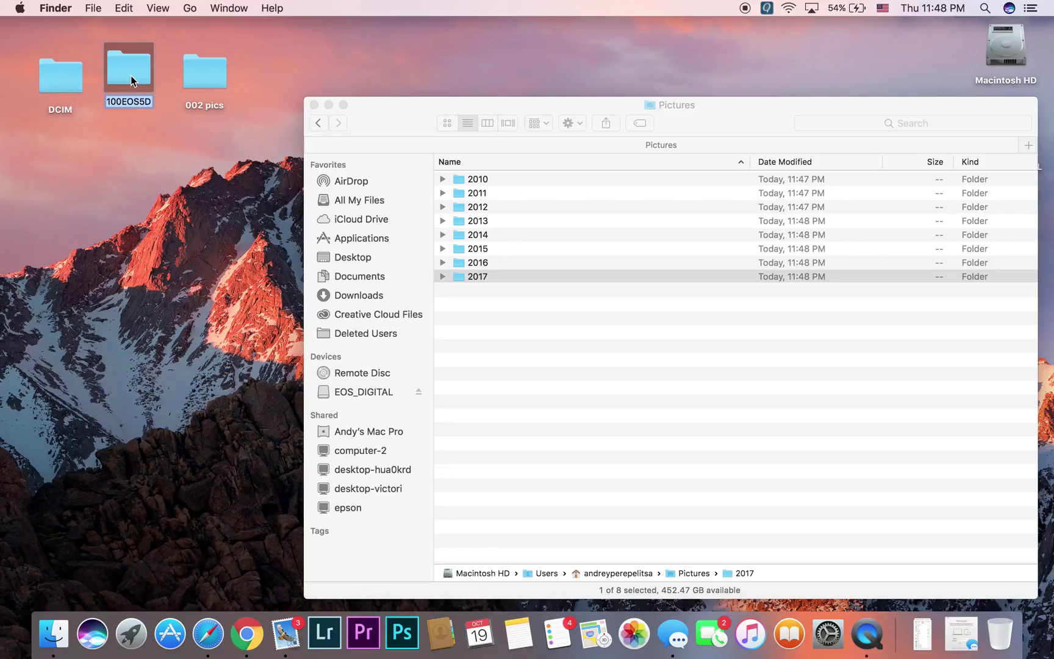
{"action": "type", "text": "birthday"}
{"action": "key", "text": "Return"}
Rename the DCIM folder on the desktop as swiming at lake
{"action": "left_click", "coordinate": [72, 86]}
{"action": "key", "text": "Return"}
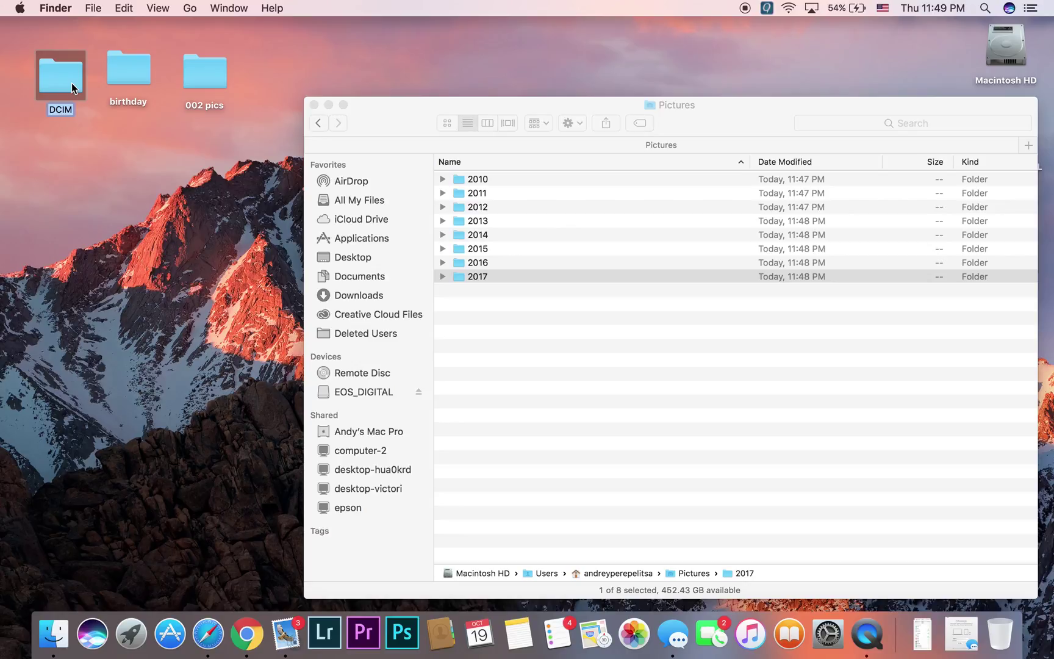
{"action": "type", "text": "swiming at lake"}
{"action": "key", "text": "Return"}
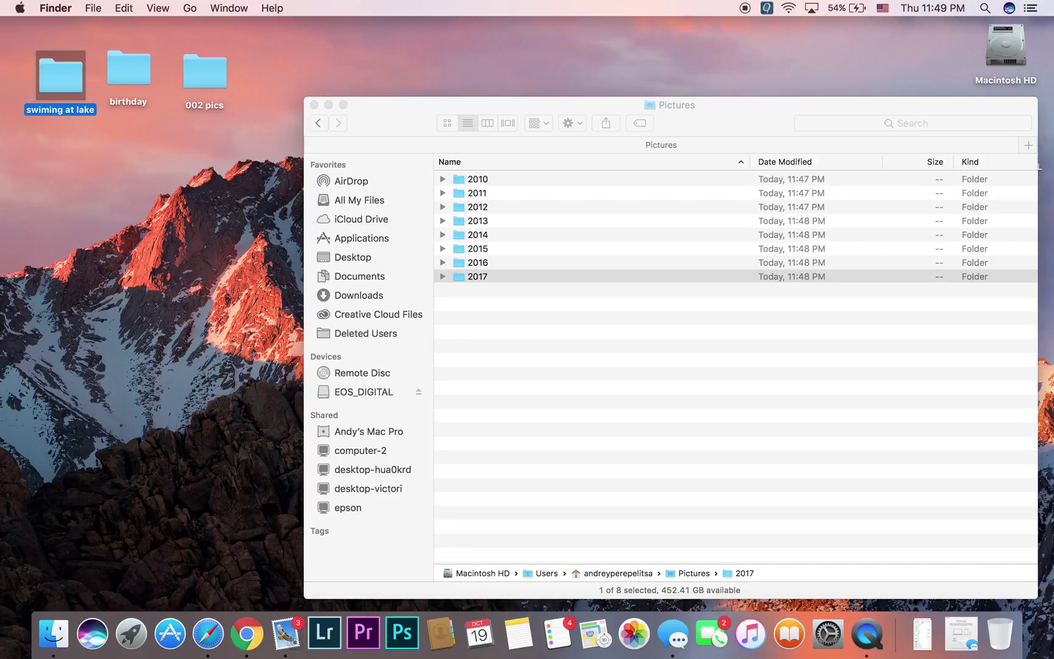
Shift the birthday folder slightly down, and create a desktop folder named birthday2 below it
{"action": "left_click", "coordinate": [131, 71]}
{"action": "left_click_drag", "start_coordinate": [131, 71], "coordinate": [137, 84]}
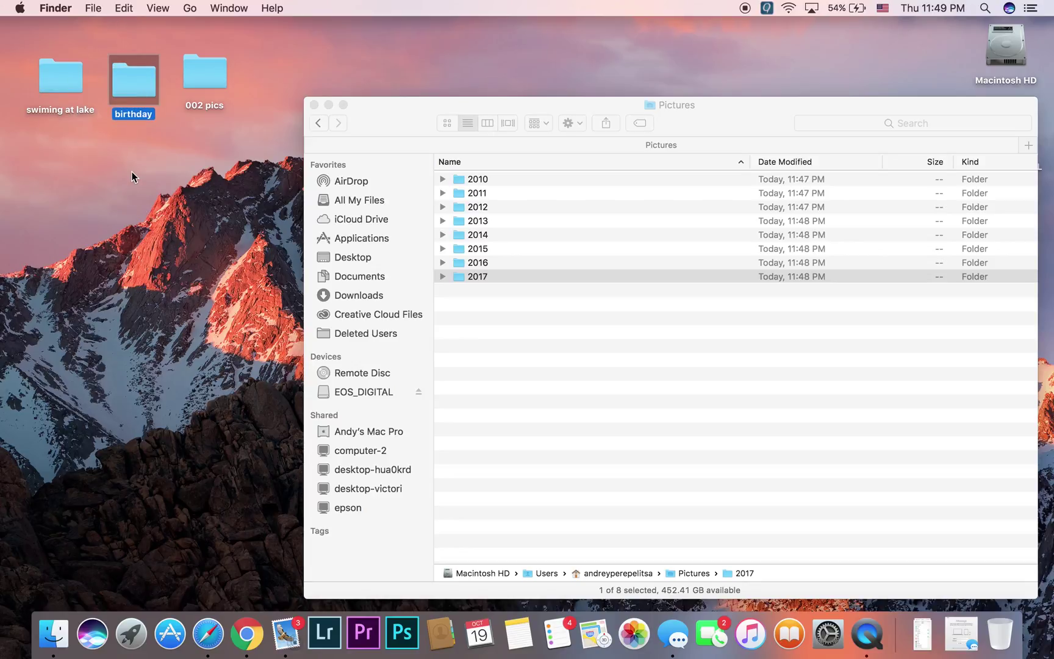
{"action": "right_click", "coordinate": [134, 190]}
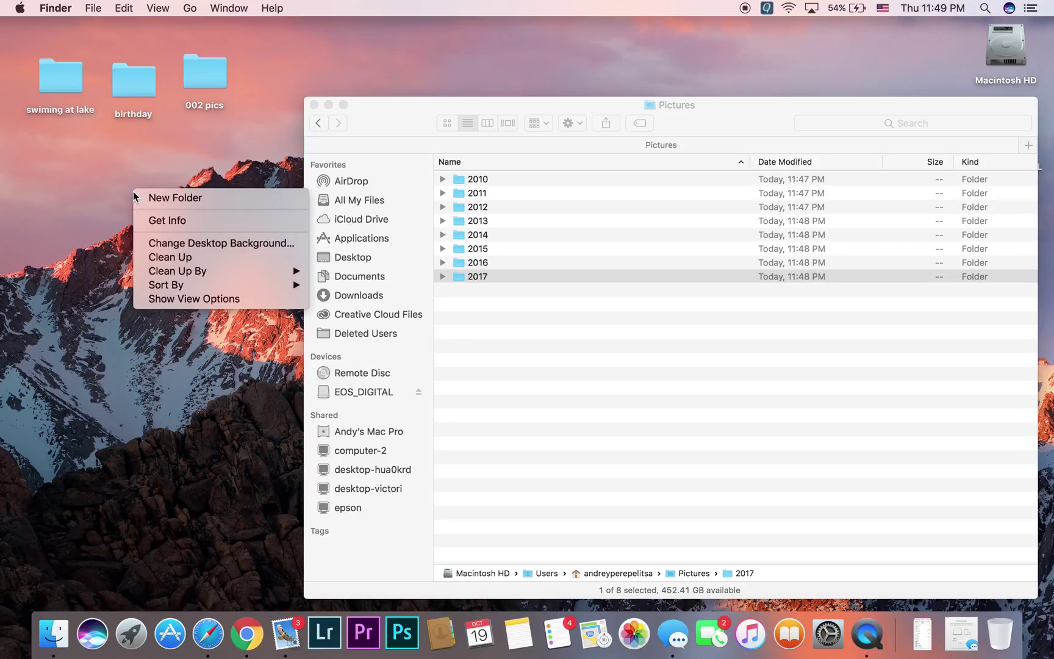
{"action": "left_click", "coordinate": [144, 197]}
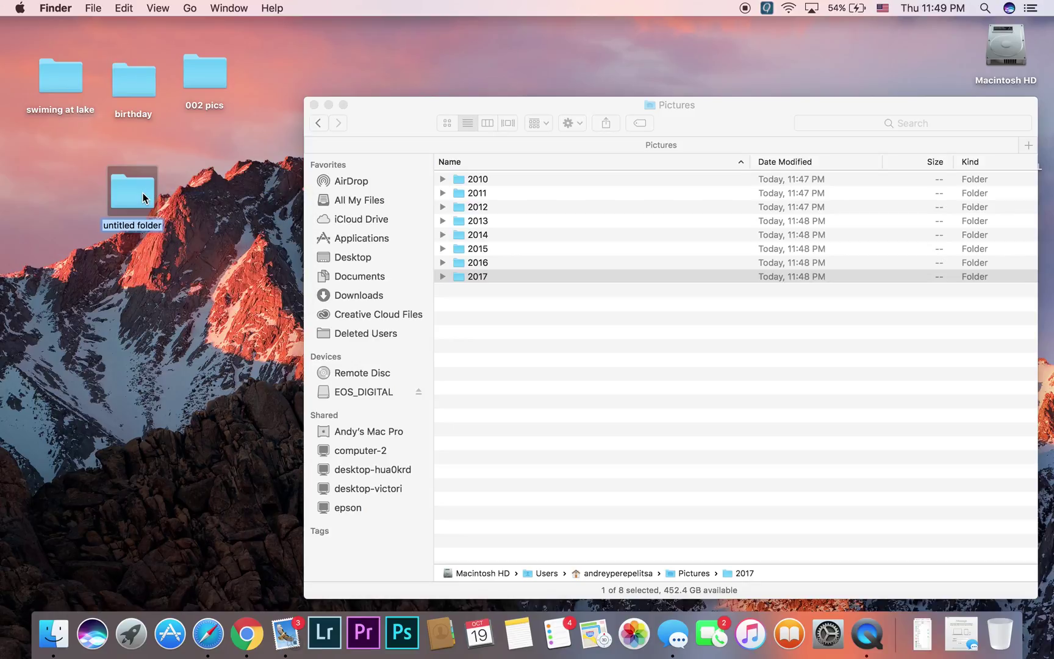
{"action": "type", "text": "birthday2"}
{"action": "key", "text": "Return"}
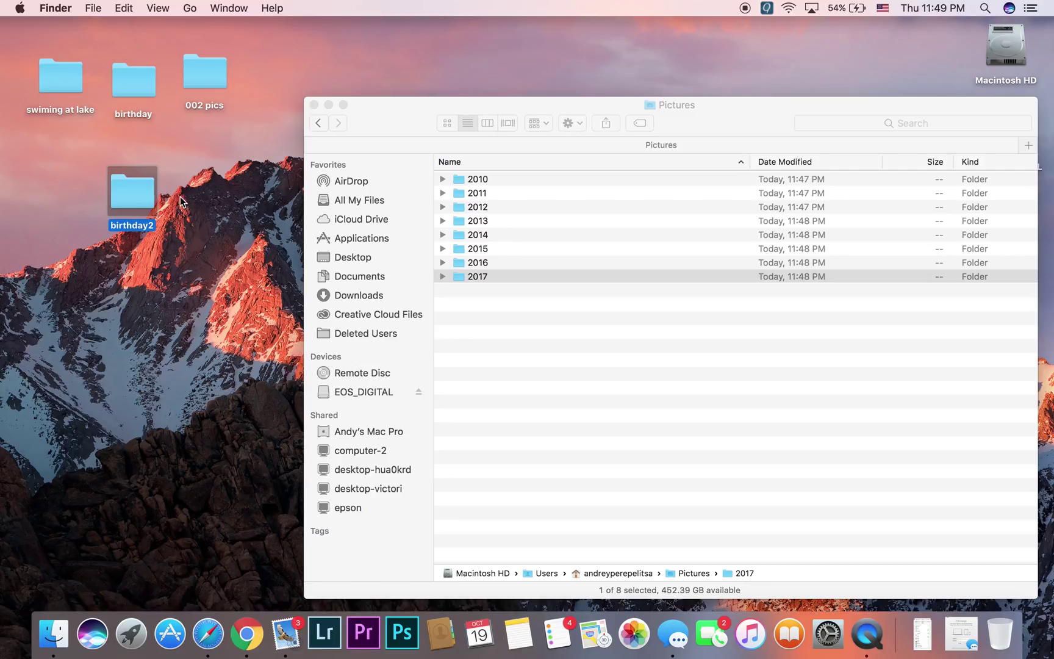
Create another desktop folder named birthday followed by the person's first name
{"action": "right_click", "coordinate": [198, 212]}
{"action": "left_click", "coordinate": [214, 219]}
{"action": "type", "text": "birthday"}
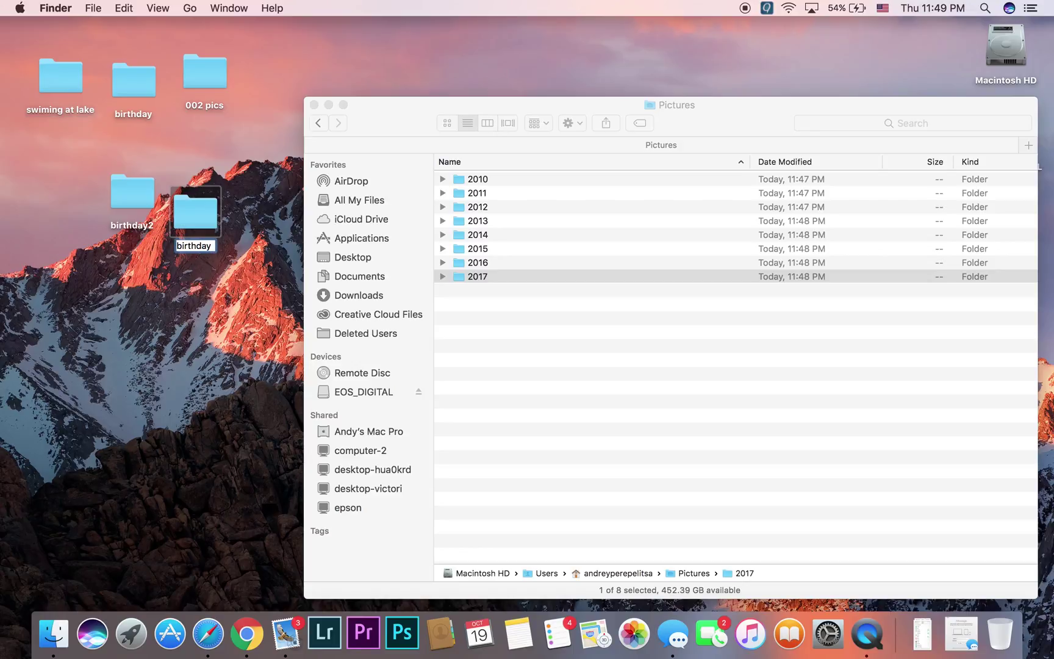
{"action": "type", "text": "john"}
{"action": "key", "text": "Return"}
Arrange birthday2 and the birthday folder with the person's name in a column beneath the birthday folder
{"action": "left_click_drag", "start_coordinate": [205, 207], "coordinate": [141, 267]}
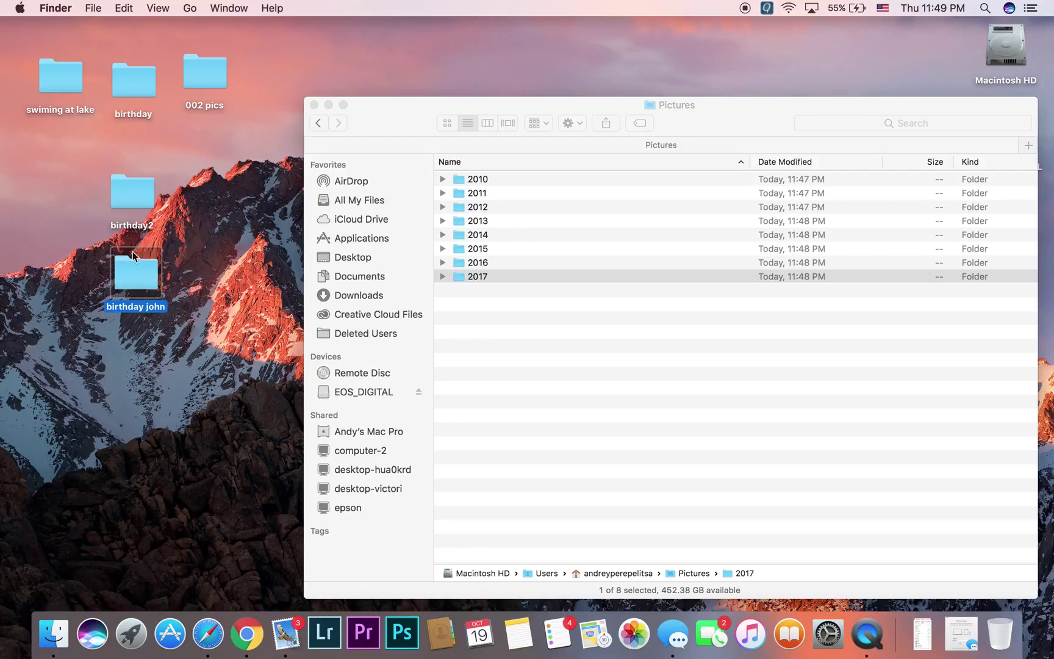
{"action": "left_click_drag", "start_coordinate": [133, 211], "coordinate": [132, 177]}
{"action": "left_click_drag", "start_coordinate": [142, 269], "coordinate": [132, 244]}
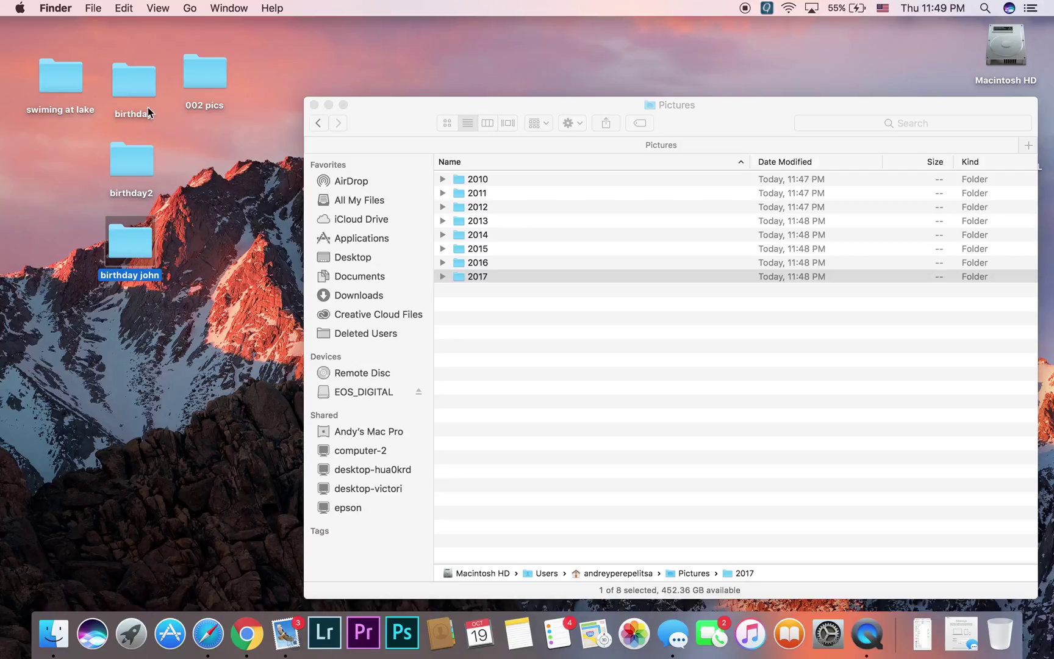
Move the birthday folder with the person's name, 002 pics and swiming at lake into 2017, and list them expanded in Pictures
{"action": "left_click", "coordinate": [134, 80]}
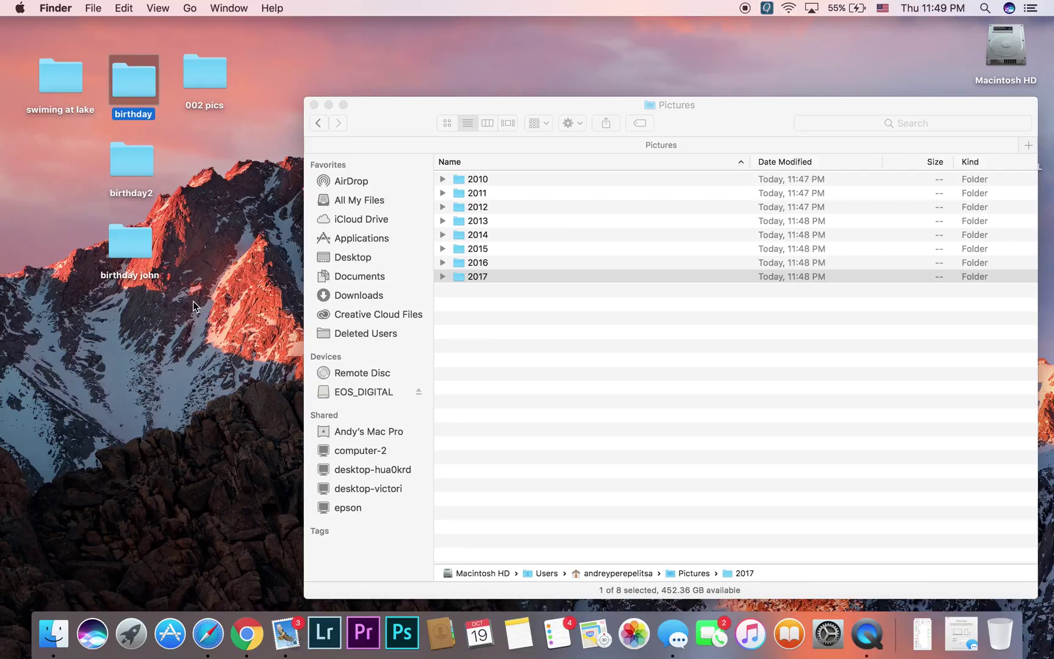
{"action": "double_click", "coordinate": [460, 276]}
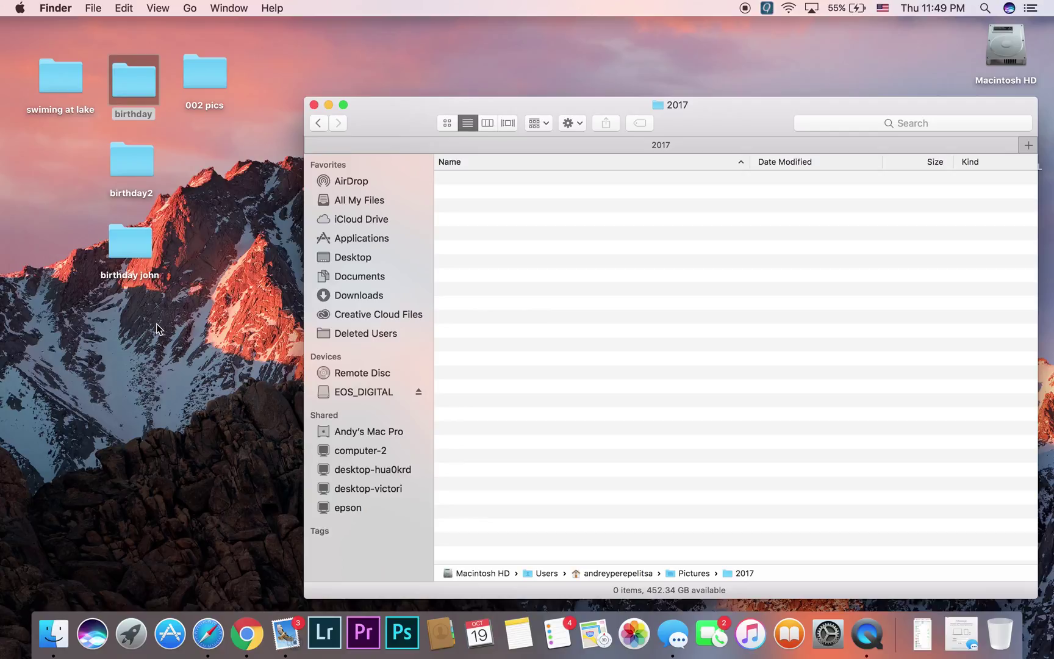
{"action": "left_click_drag", "start_coordinate": [129, 259], "coordinate": [580, 308]}
{"action": "left_click_drag", "start_coordinate": [207, 72], "coordinate": [609, 307]}
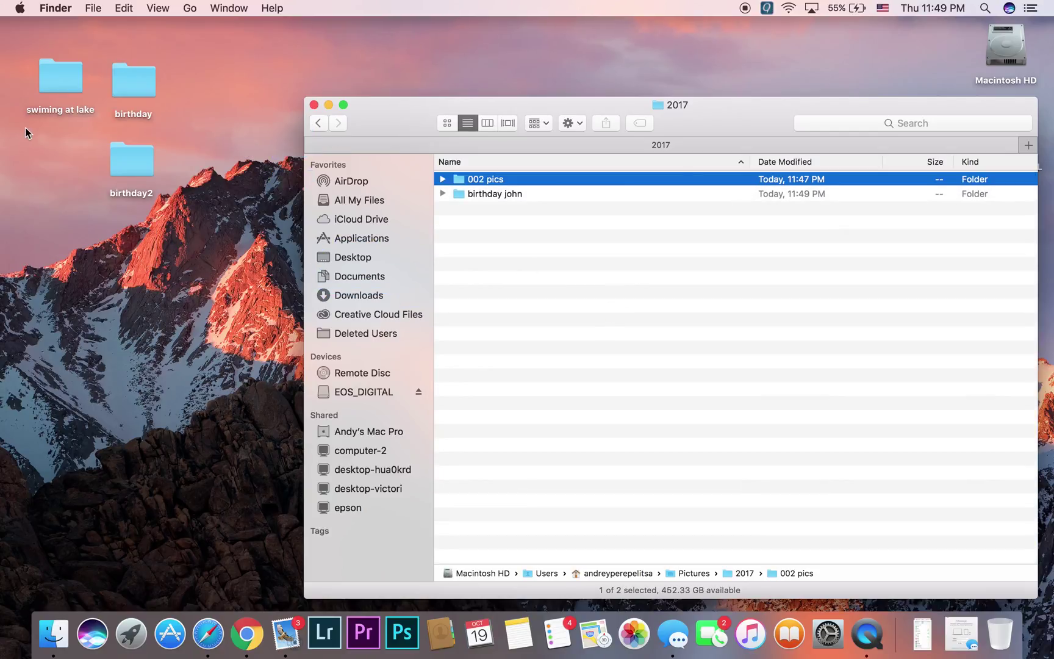
{"action": "left_click_drag", "start_coordinate": [55, 82], "coordinate": [594, 314]}
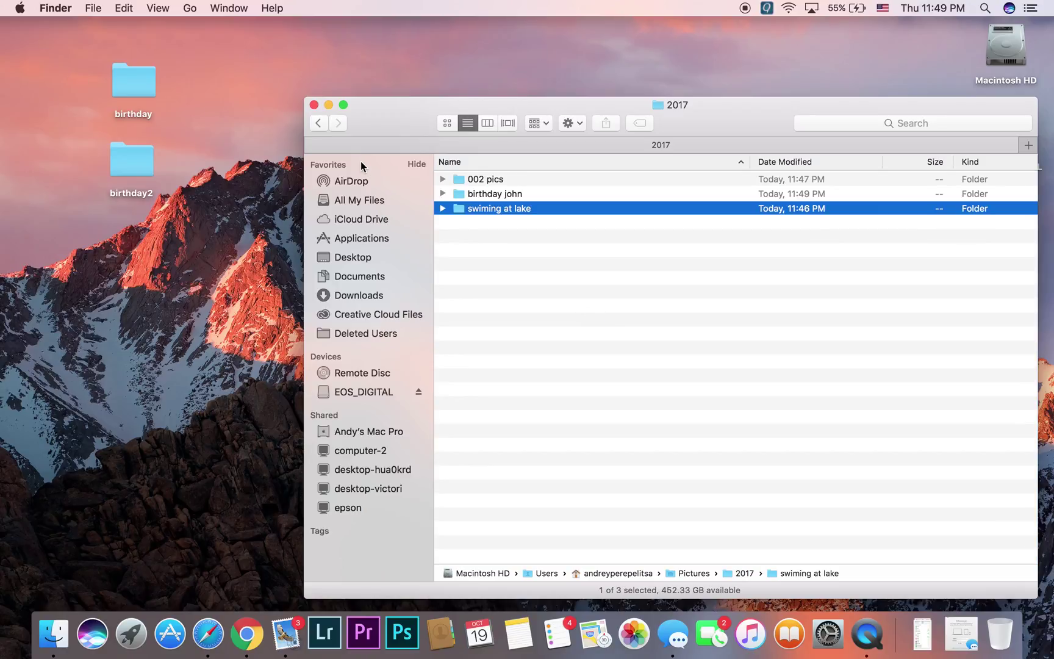
{"action": "left_click", "coordinate": [314, 121]}
{"action": "left_click", "coordinate": [441, 277]}
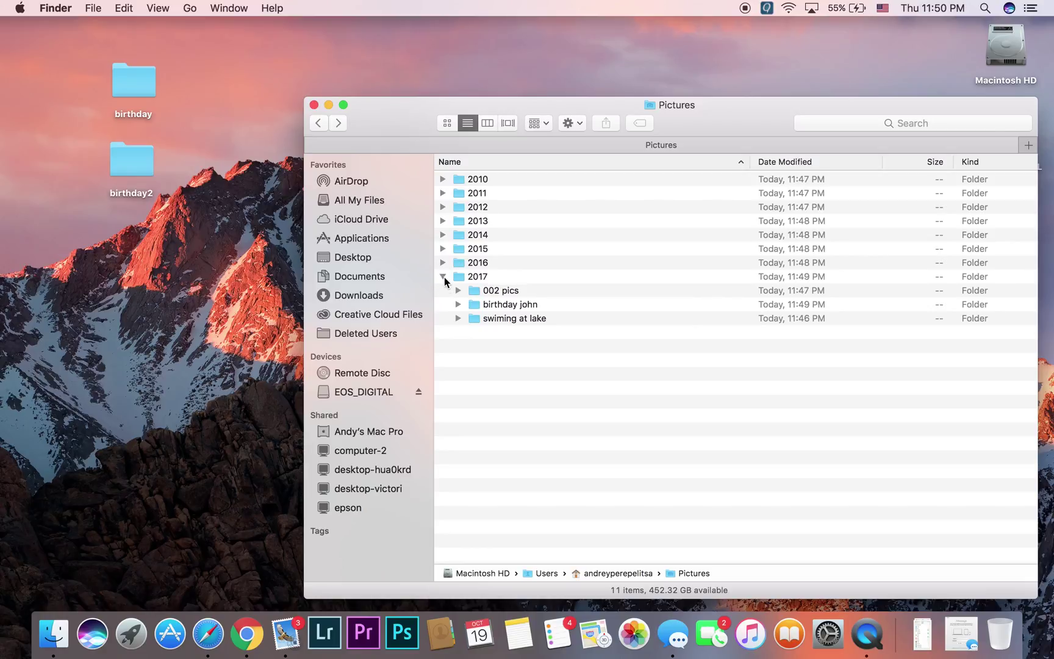
Open the 2017 folder and create month folders named 01-2017 and 02-2017 in it
{"action": "double_click", "coordinate": [459, 276]}
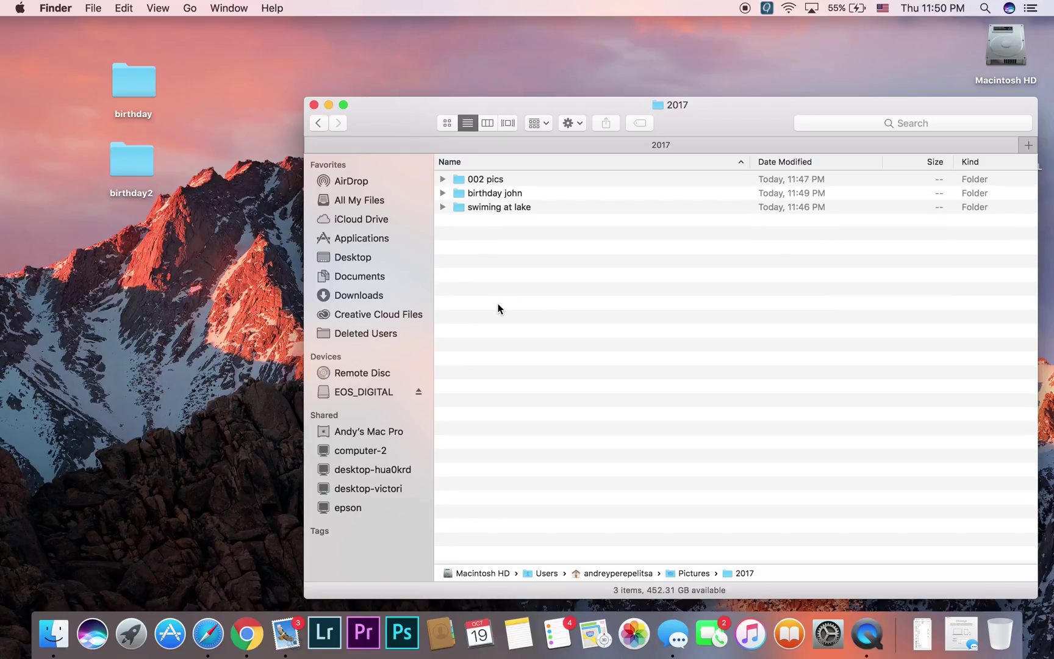
{"action": "right_click", "coordinate": [504, 310]}
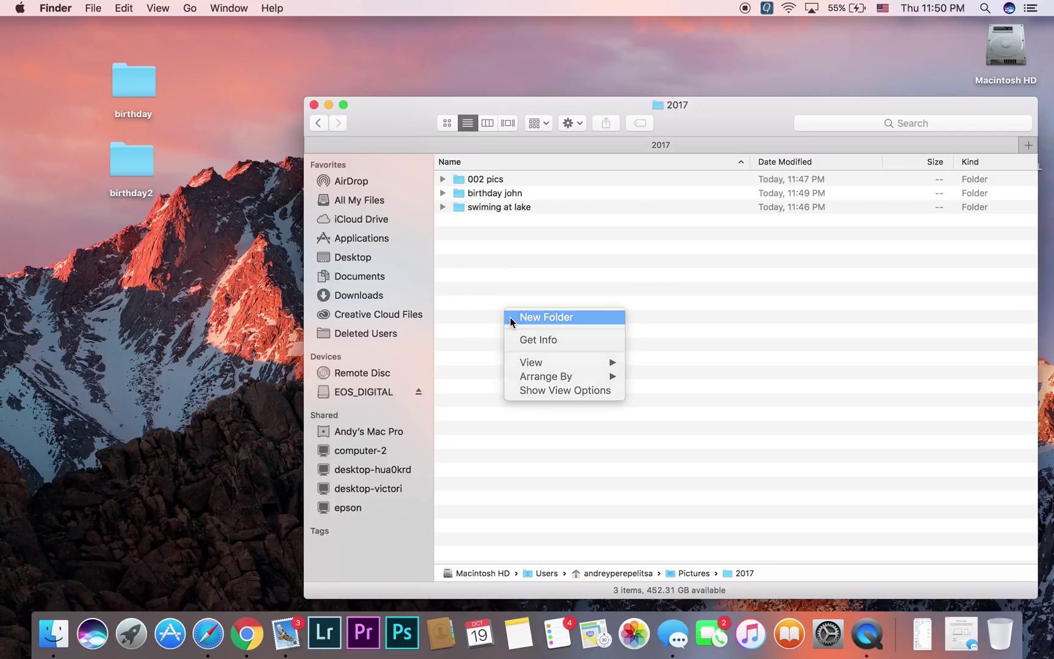
{"action": "left_click", "coordinate": [510, 317]}
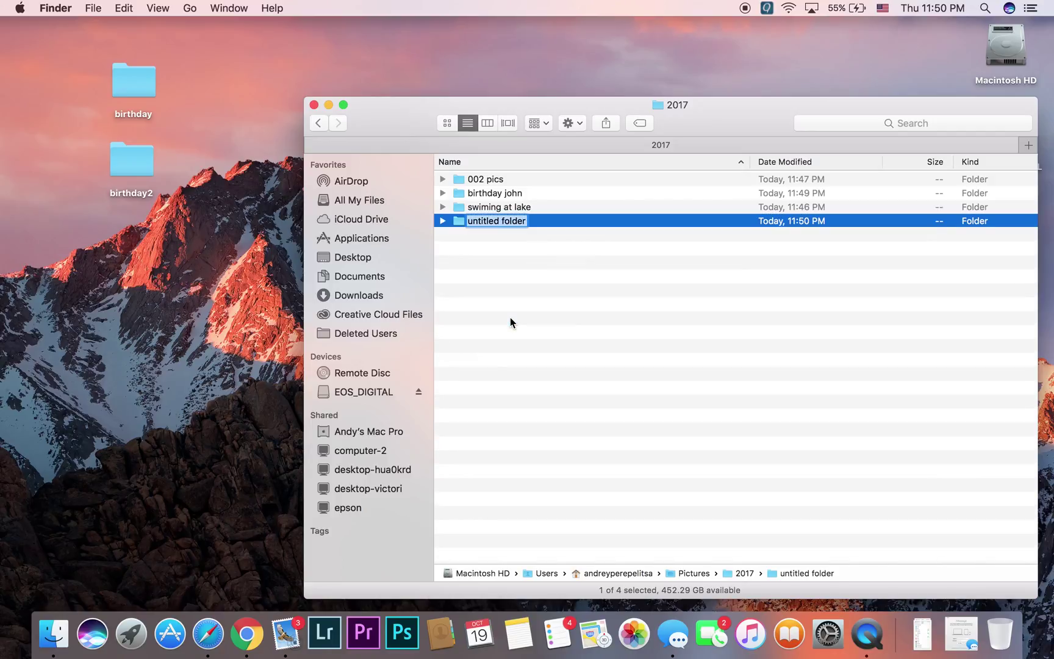
{"action": "type", "text": "01-2017"}
{"action": "key", "text": "Return"}
{"action": "key", "text": "super+shift+n"}
{"action": "type", "text": "02-2017"}
{"action": "key", "text": "Return"}
Create month folders named 03-2017 and 04-2017 in the 2017 folder
{"action": "key", "text": "super+shift+n"}
{"action": "type", "text": "03-2017"}
{"action": "key", "text": "Return"}
{"action": "key", "text": "super+shift+n"}
{"action": "type", "text": "04-2017"}
{"action": "key", "text": "Return"}
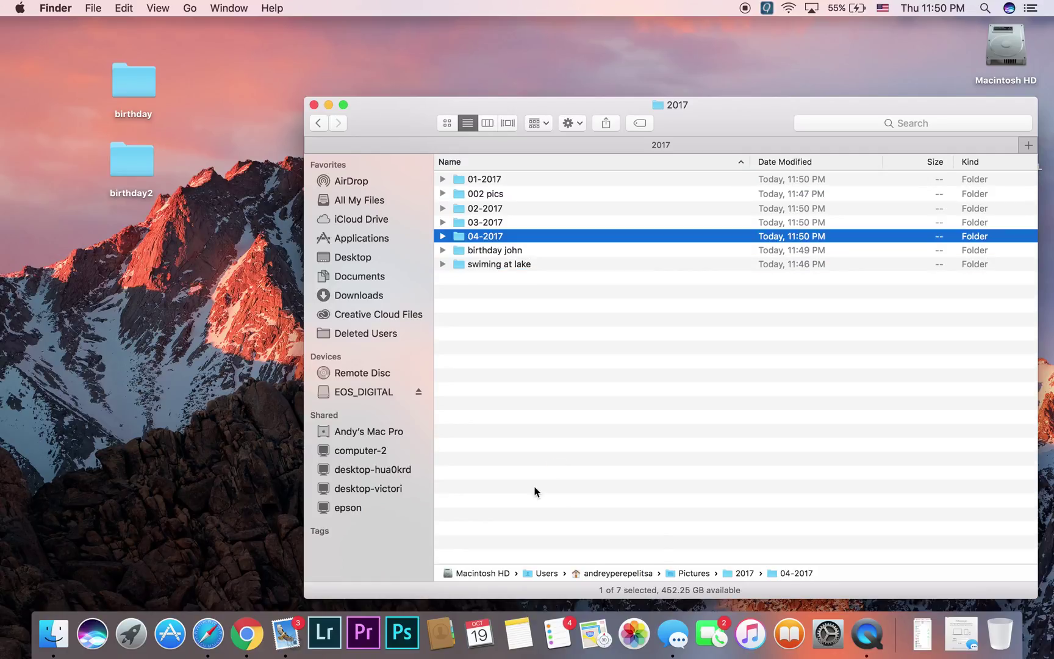
Create month folders named 05-2017 and 06-2017 in the 2017 folder
{"action": "key", "text": "super+shift+n"}
{"action": "type", "text": "05-2017"}
{"action": "key", "text": "Return"}
{"action": "key", "text": "super+shift+n"}
{"action": "type", "text": "-6-2017"}
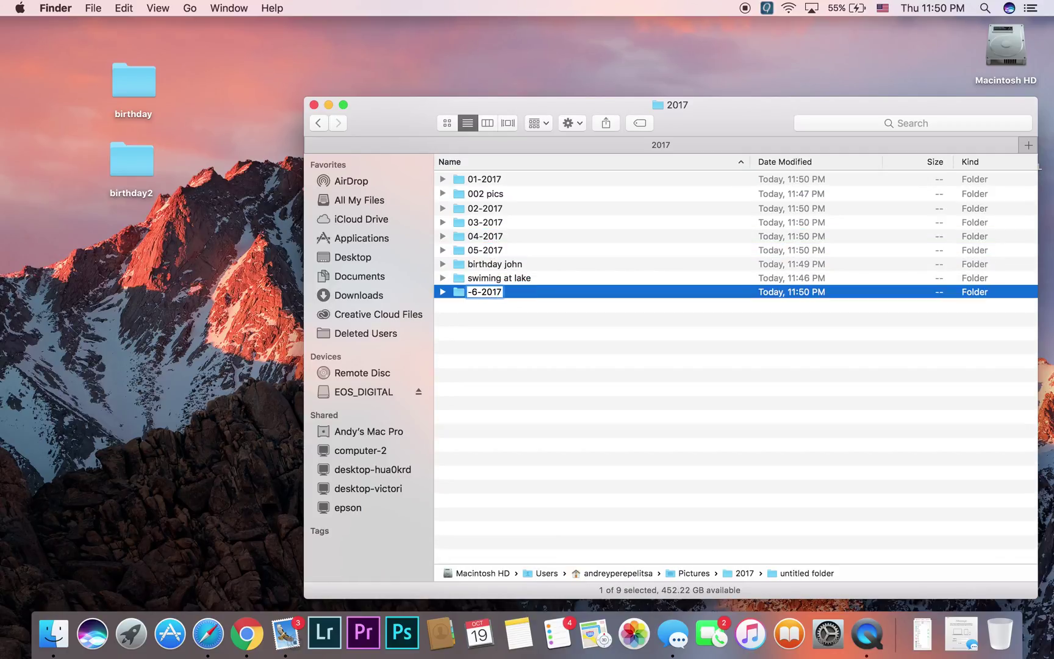
{"action": "key", "text": "Return"}
Create month folders named 07-2017 and 08-2017 in the 2017 folder
{"action": "key", "text": "super+shift+n"}
{"action": "type", "text": "07-2017"}
{"action": "key", "text": "Return"}
{"action": "key", "text": "super+shift+n"}
{"action": "type", "text": "08-2017"}
{"action": "key", "text": "Return"}
Create month folders named 09-2017 and 10-2017 in the 2017 folder
{"action": "key", "text": "super+shift+n"}
{"action": "type", "text": "09-2017"}
{"action": "key", "text": "Return"}
{"action": "right_click", "coordinate": [518, 441]}
{"action": "left_click", "coordinate": [556, 447]}
{"action": "type", "text": "10-2017"}
{"action": "key", "text": "Return"}
Create month folders named 11-2017 and 12-2017 in the 2017 folder, and clear the selection
{"action": "key", "text": "super+shift+n"}
{"action": "type", "text": "11-2017"}
{"action": "key", "text": "Return"}
{"action": "key", "text": "super+shift+n"}
{"action": "type", "text": "12-2017"}
{"action": "key", "text": "Return"}
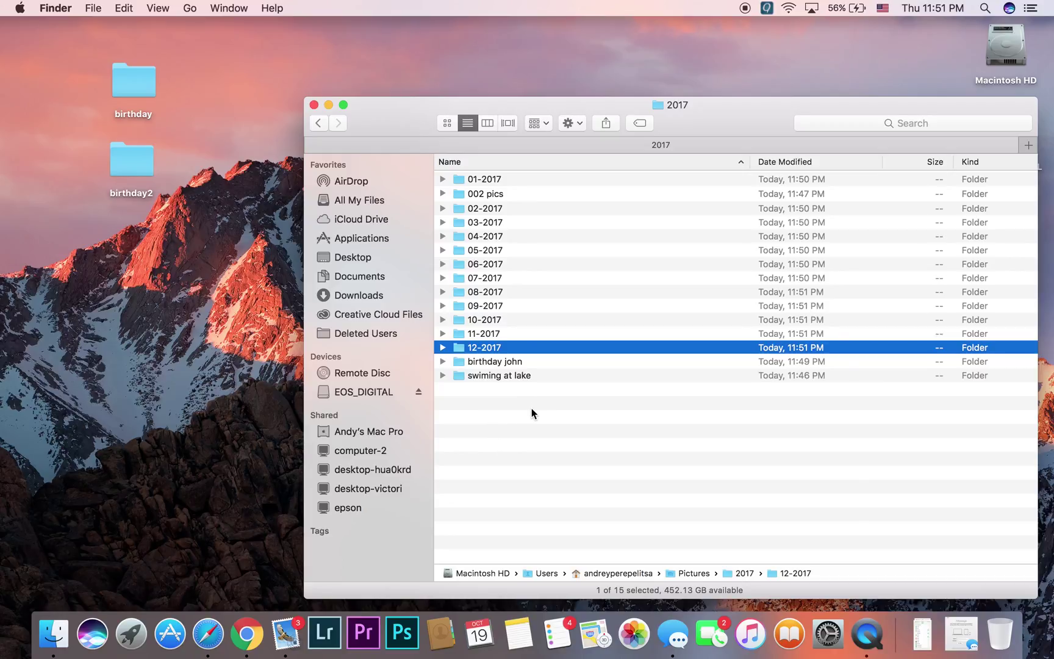
{"action": "left_click", "coordinate": [525, 456]}
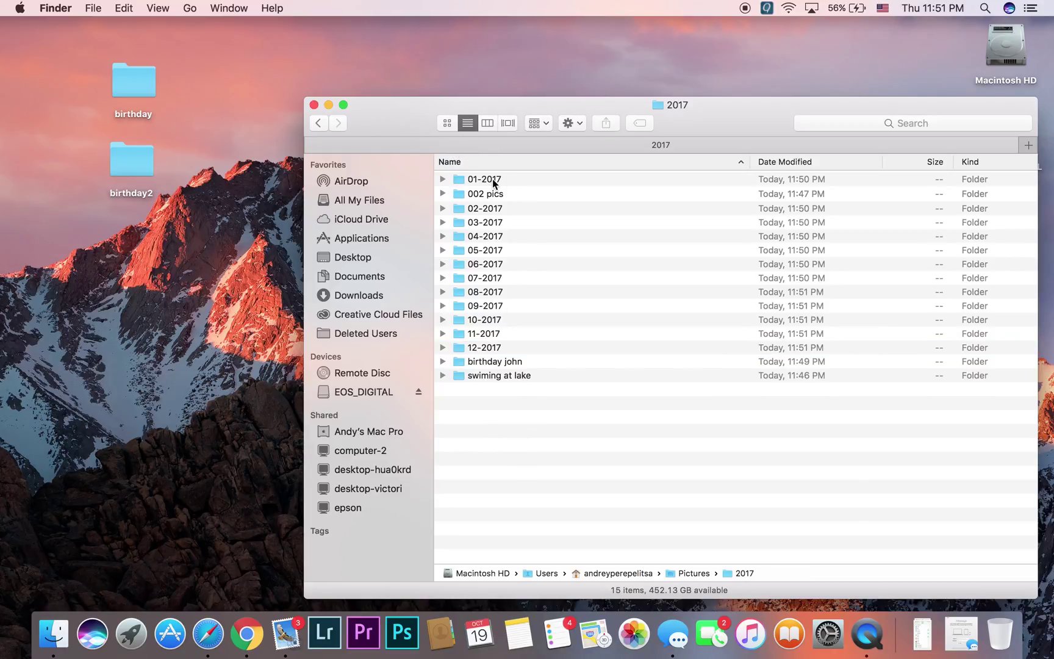
Return to Pictures with 2017 expanded, and highlight its 08-2017 and 09-2017 month folders in turn
{"action": "left_click_drag", "start_coordinate": [388, 105], "coordinate": [333, 55]}
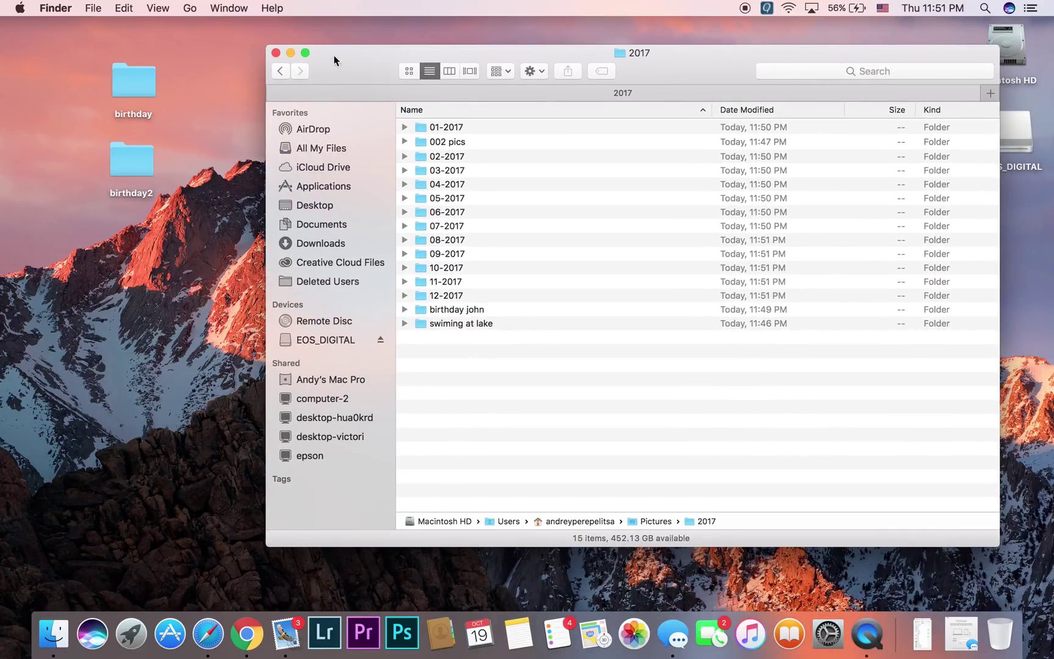
{"action": "left_click", "coordinate": [281, 72]}
{"action": "left_click", "coordinate": [404, 225]}
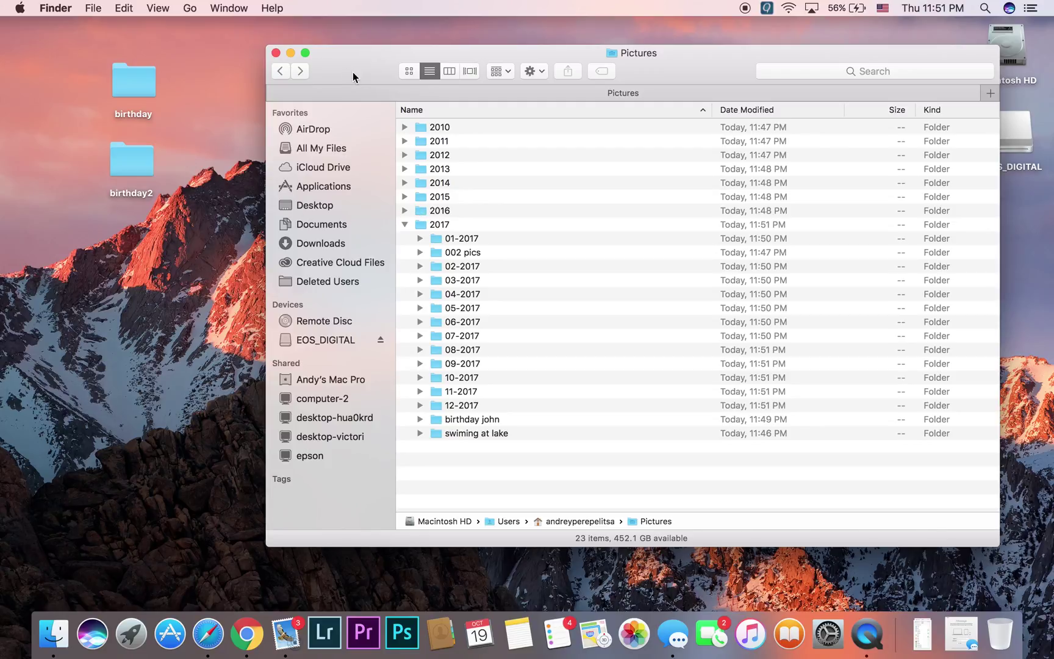
{"action": "left_click_drag", "start_coordinate": [355, 71], "coordinate": [377, 115]}
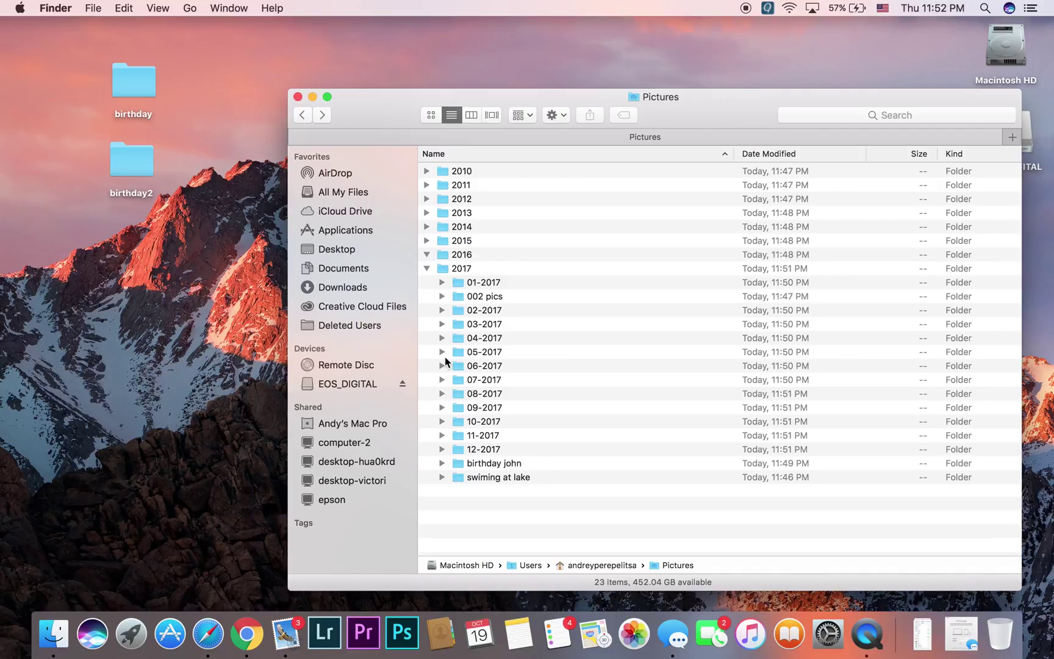
{"action": "left_click", "coordinate": [459, 396]}
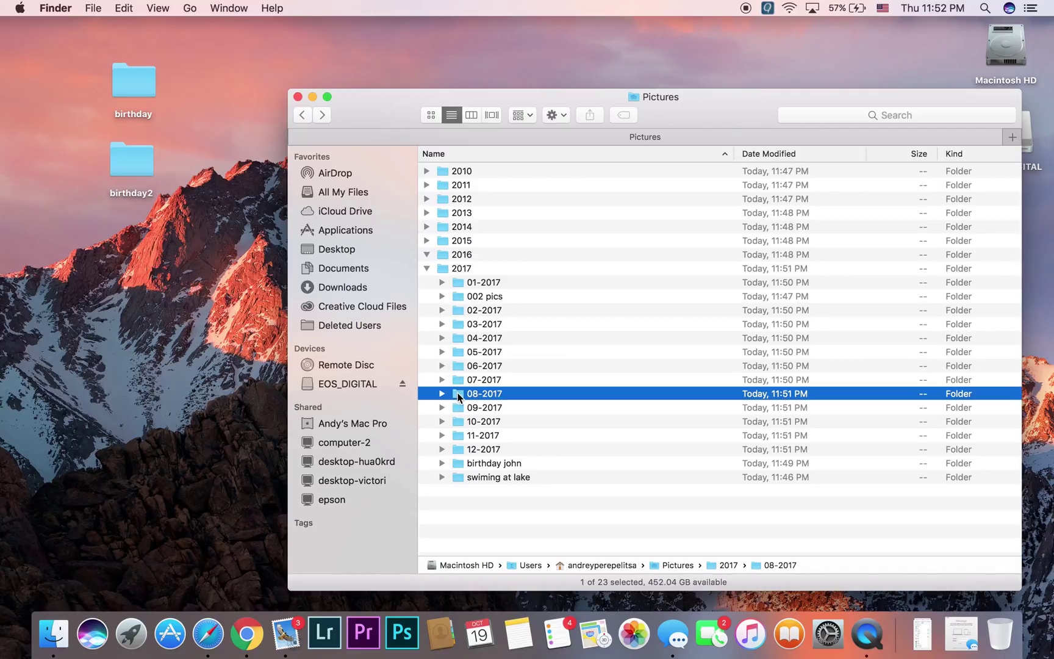
{"action": "left_click", "coordinate": [458, 410]}
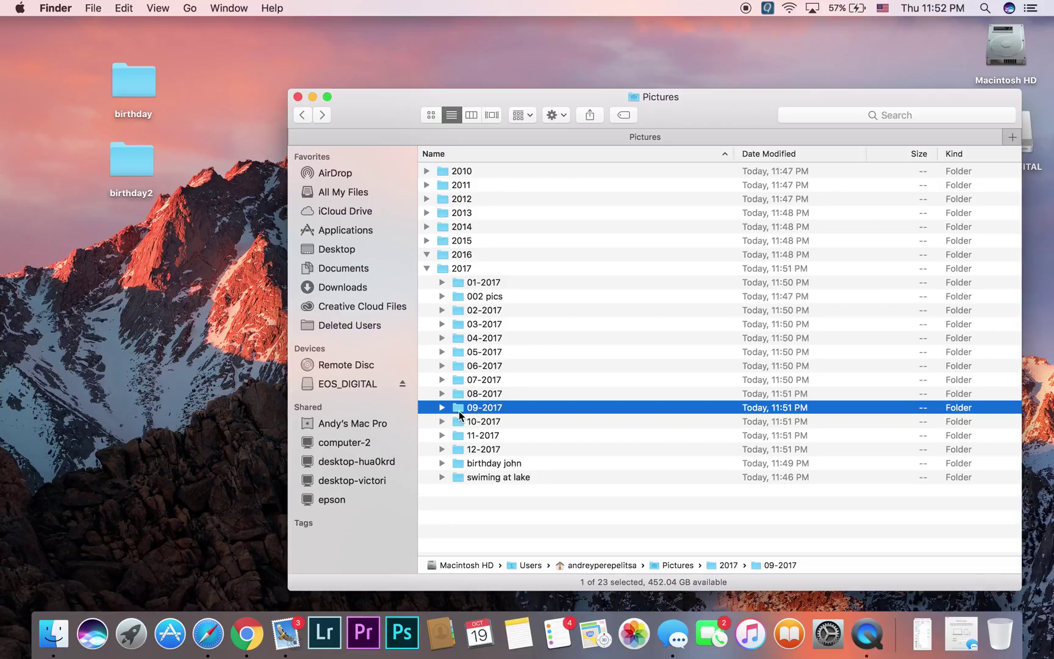
Highlight the 08-2017, 06-2017 and 002 pics folders inside 2017 in turn
{"action": "left_click", "coordinate": [462, 395]}
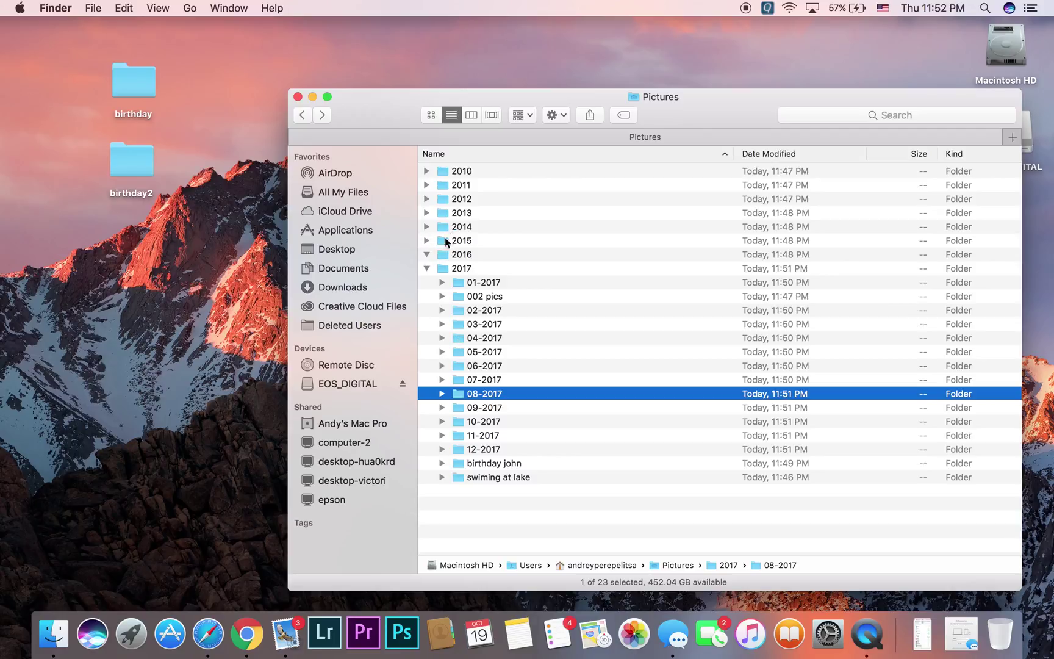
{"action": "left_click", "coordinate": [465, 366]}
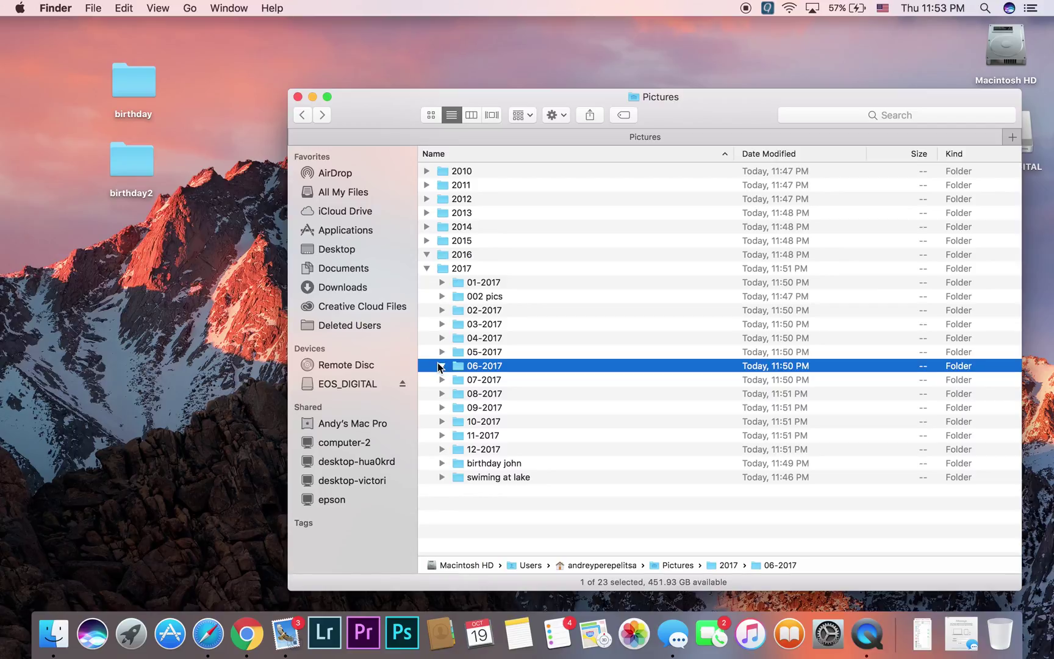
{"action": "left_click", "coordinate": [442, 366]}
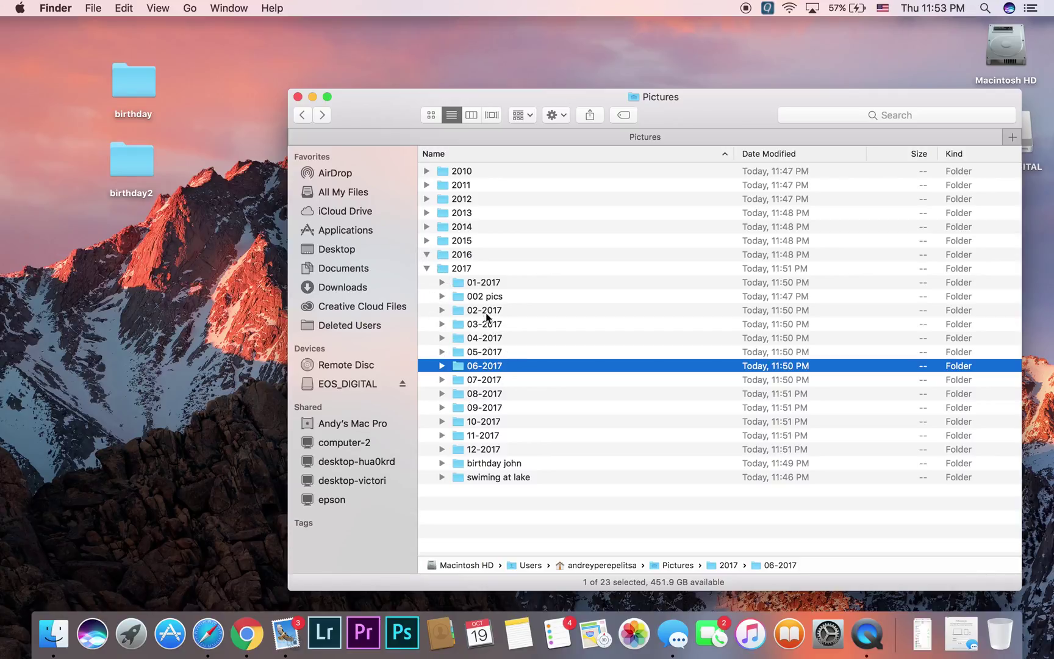
{"action": "left_click", "coordinate": [469, 296]}
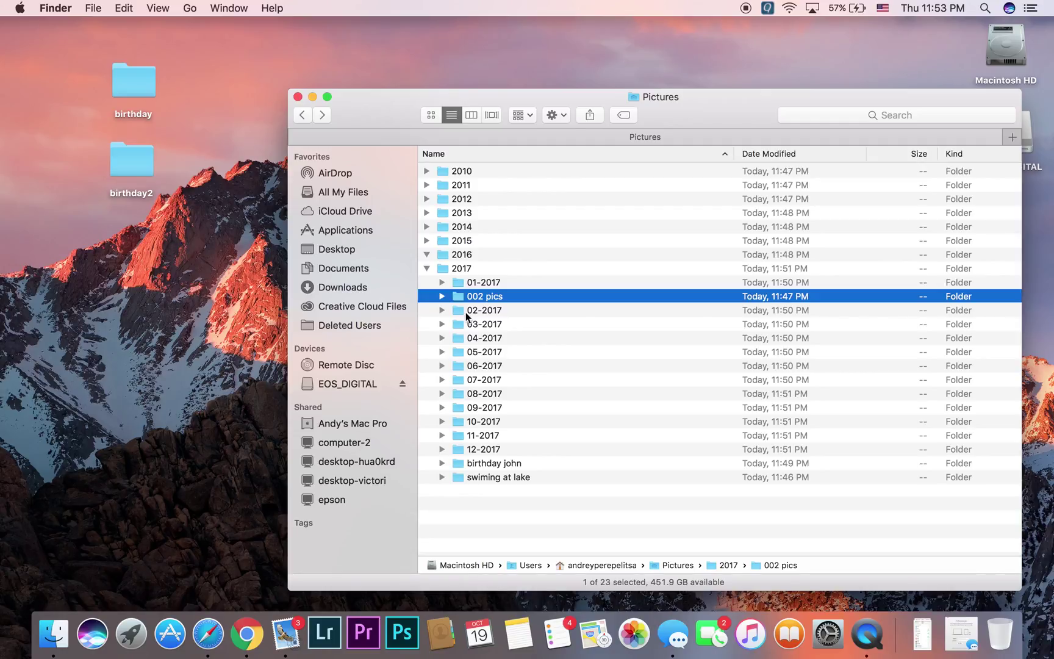
Open the 01-2017 folder and create an event folder in it named with the player's first name followed by "soccer final game"
{"action": "double_click", "coordinate": [456, 282]}
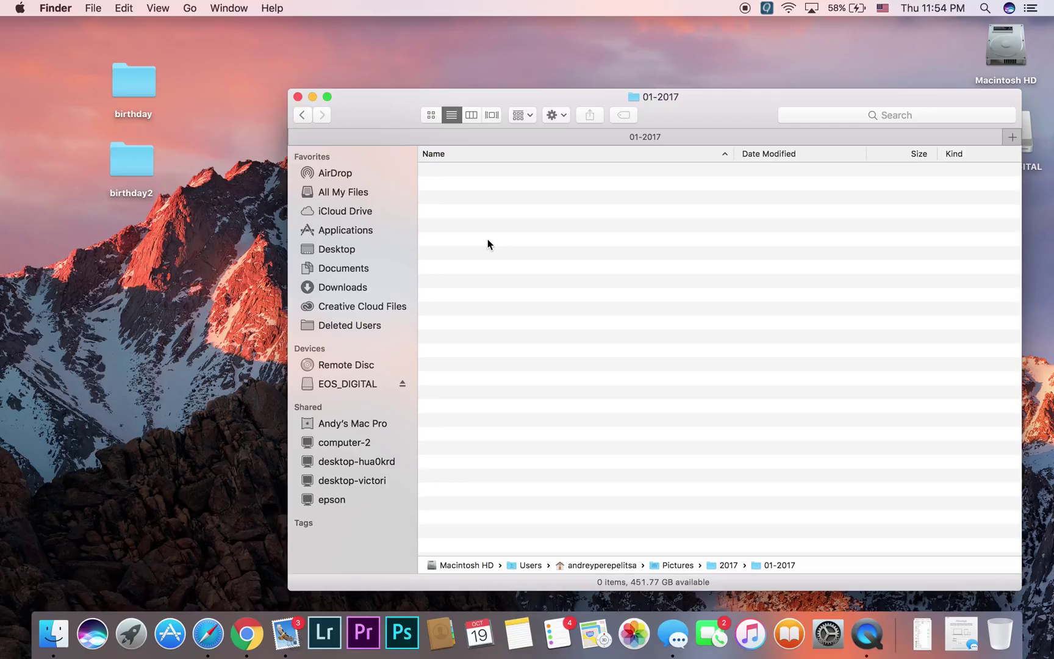
{"action": "right_click", "coordinate": [476, 196]}
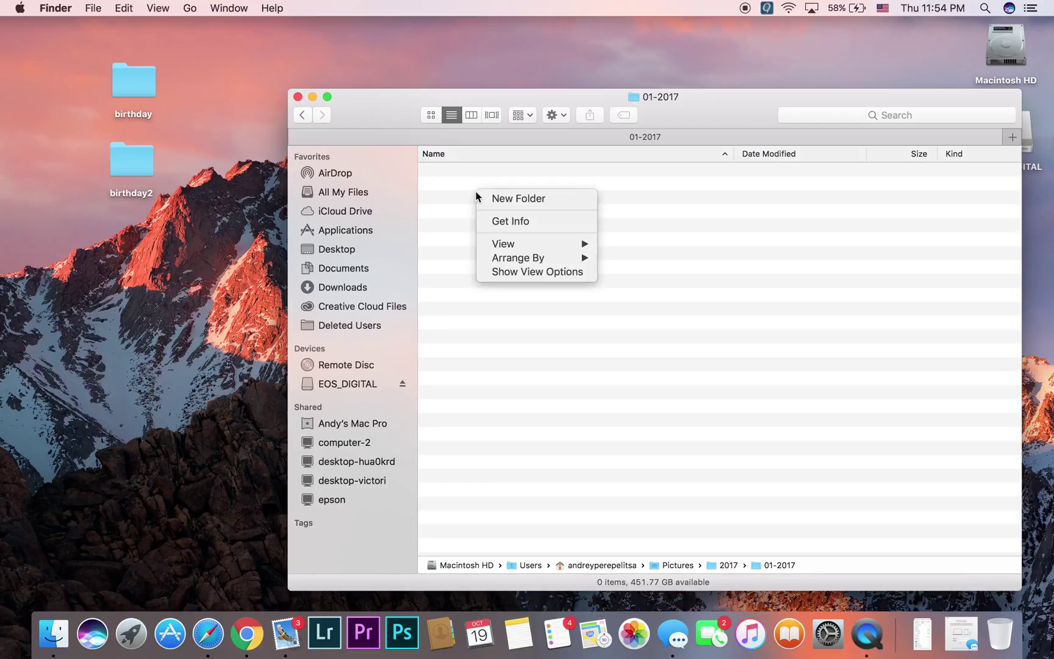
{"action": "left_click", "coordinate": [482, 198]}
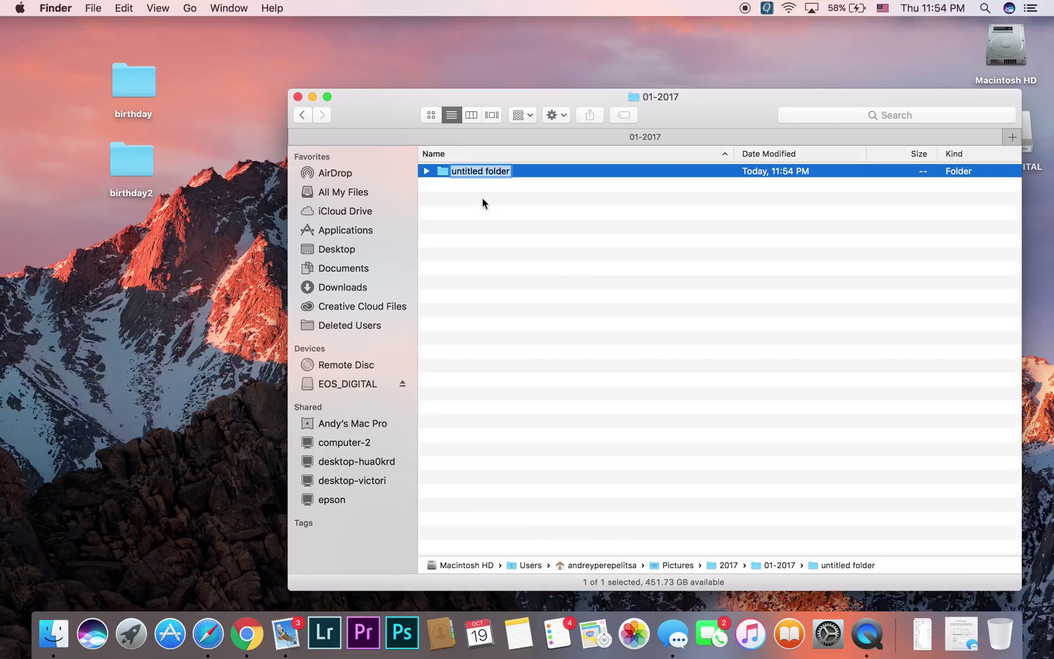
{"action": "type", "text": "John"}
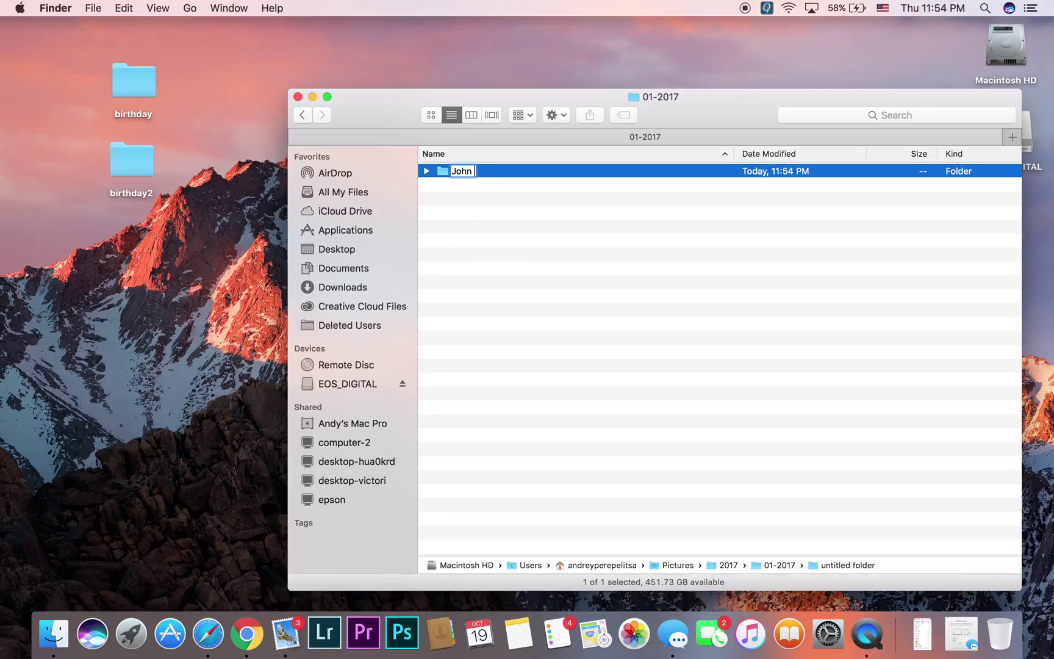
{"action": "type", "text": " soccer fina"}
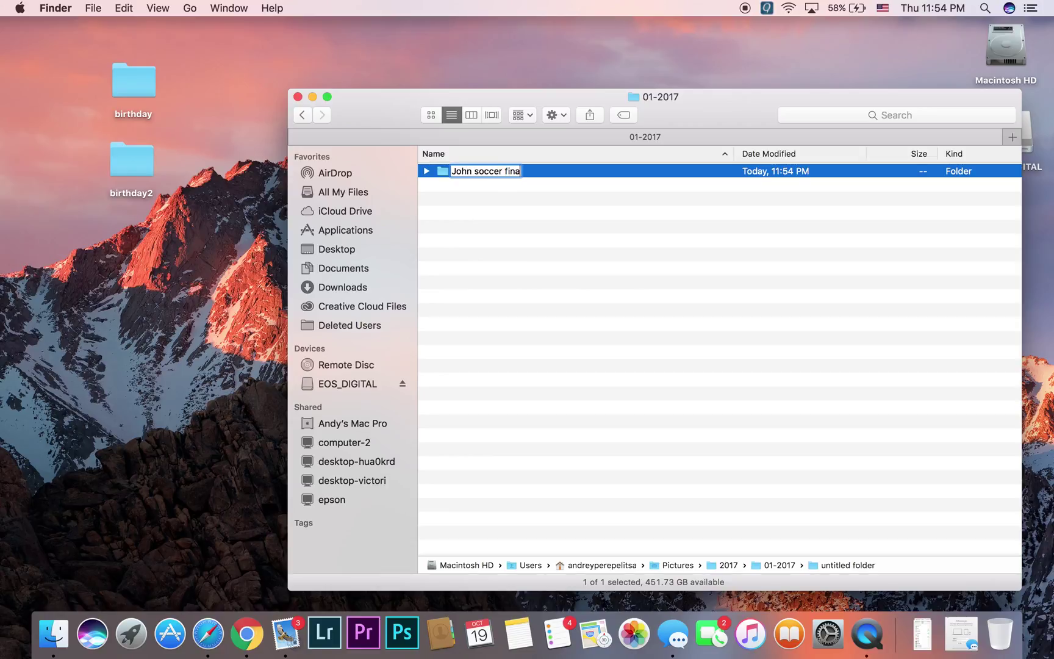
{"action": "type", "text": "l game"}
{"action": "key", "text": "Return"}
Create a second event folder in 01-2017 named with the student's first name followed by "first day at school", and clear the selection
{"action": "right_click", "coordinate": [479, 219]}
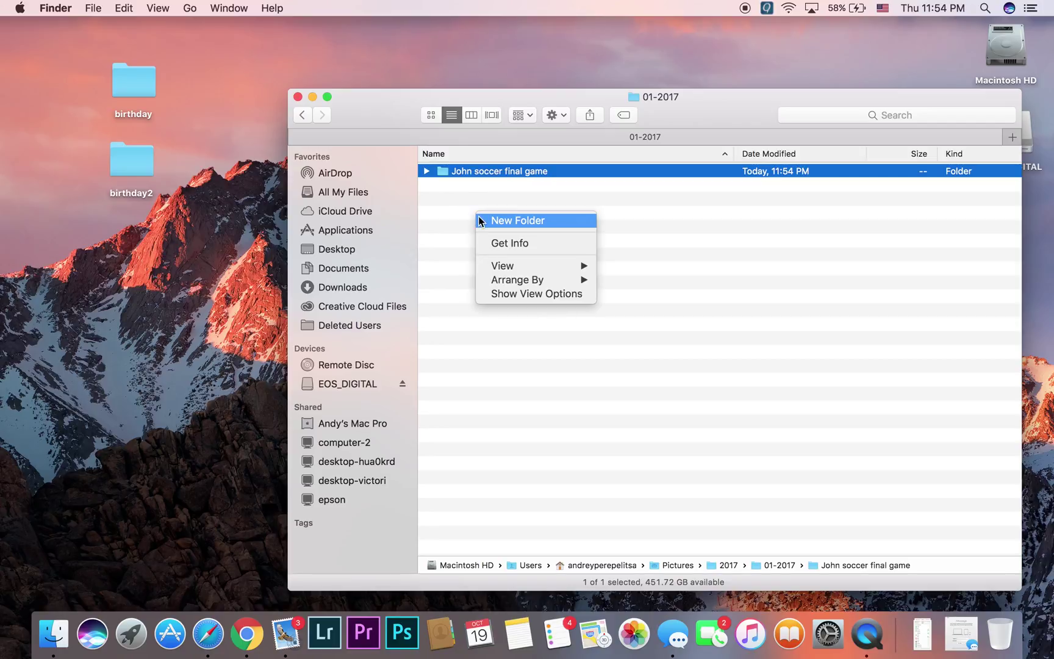
{"action": "left_click", "coordinate": [482, 220]}
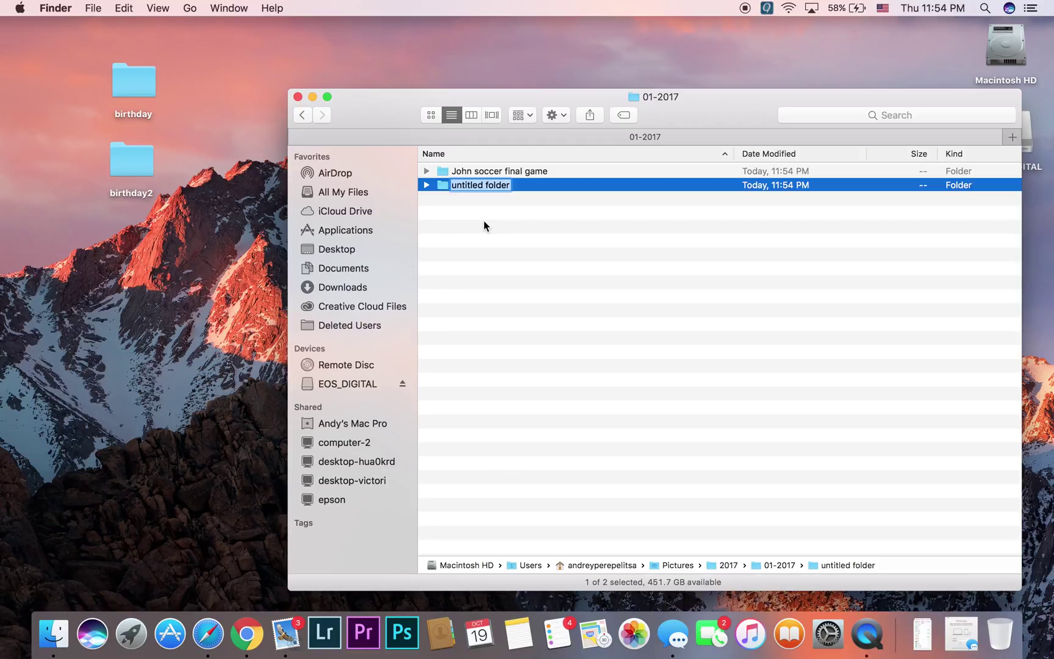
{"action": "type", "text": "Jess"}
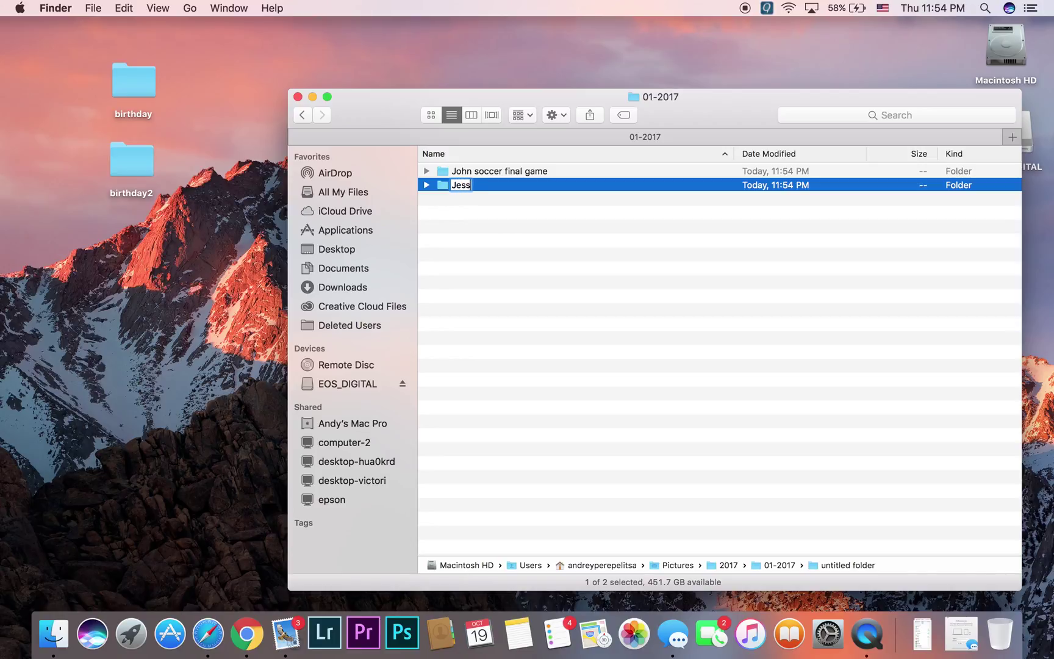
{"action": "type", "text": "ica first d"}
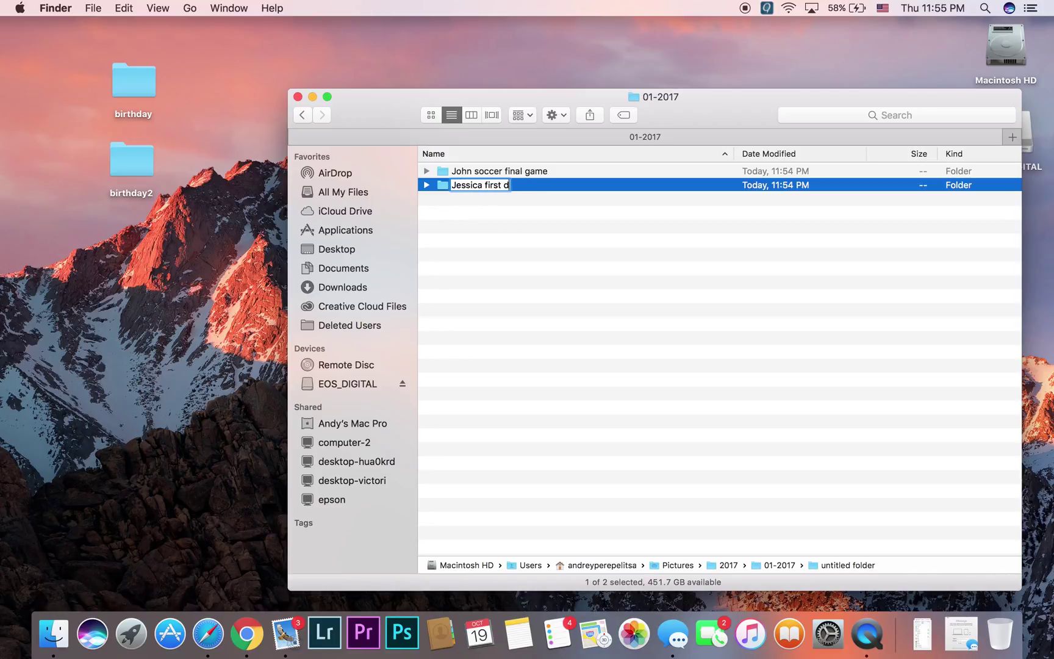
{"action": "type", "text": "ay at school"}
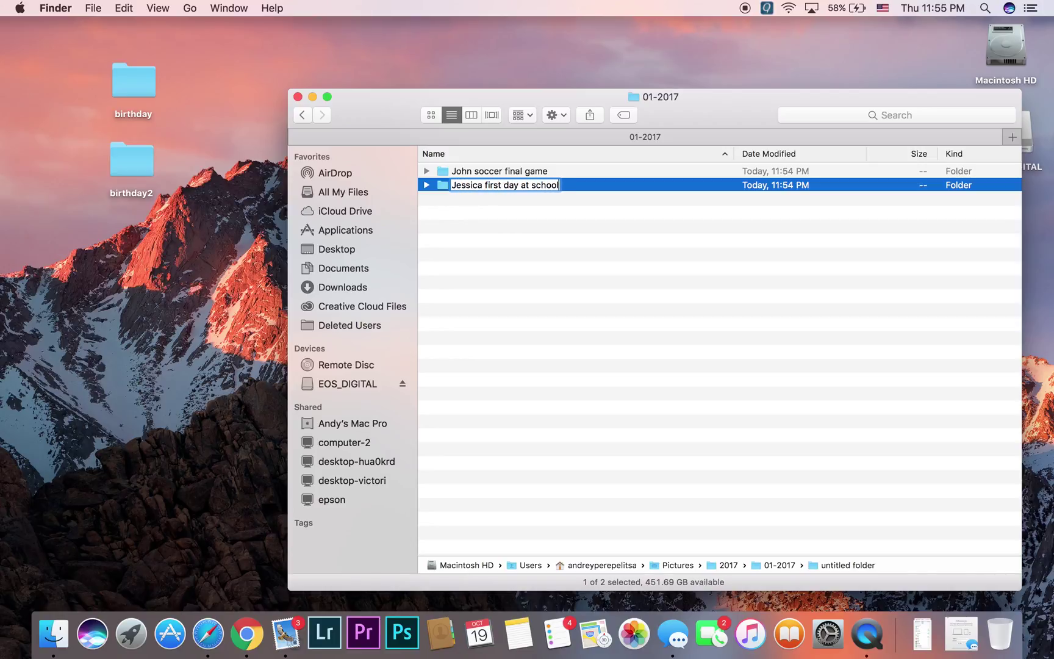
{"action": "key", "text": "Return"}
{"action": "left_click", "coordinate": [459, 257]}
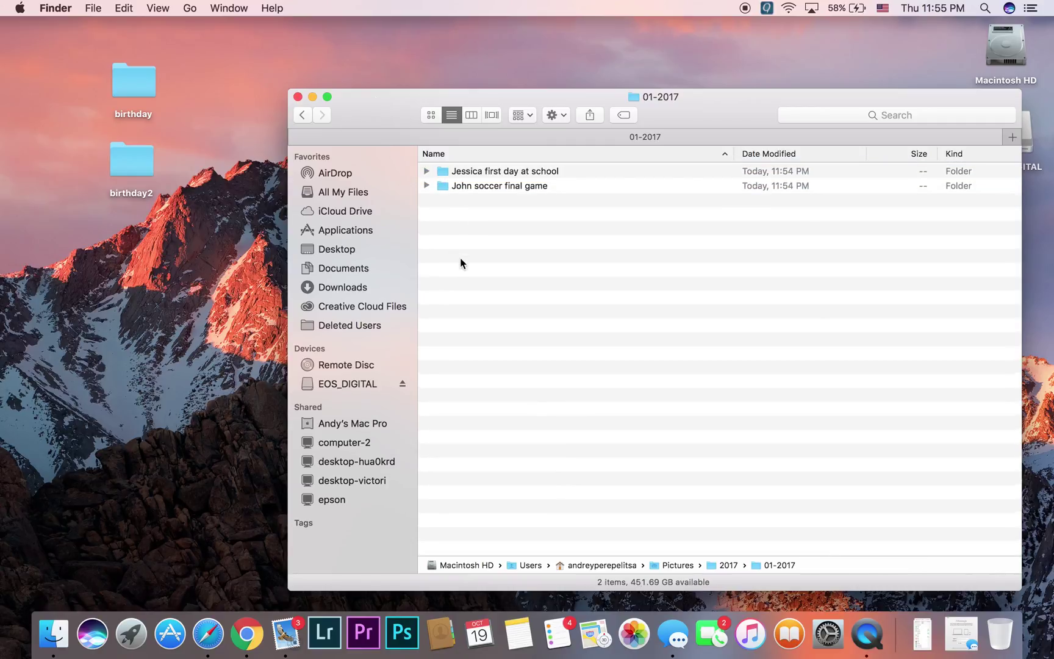
Create a third event folder in 01-2017 named "BMW car images Nikon film"
{"action": "right_click", "coordinate": [474, 257]}
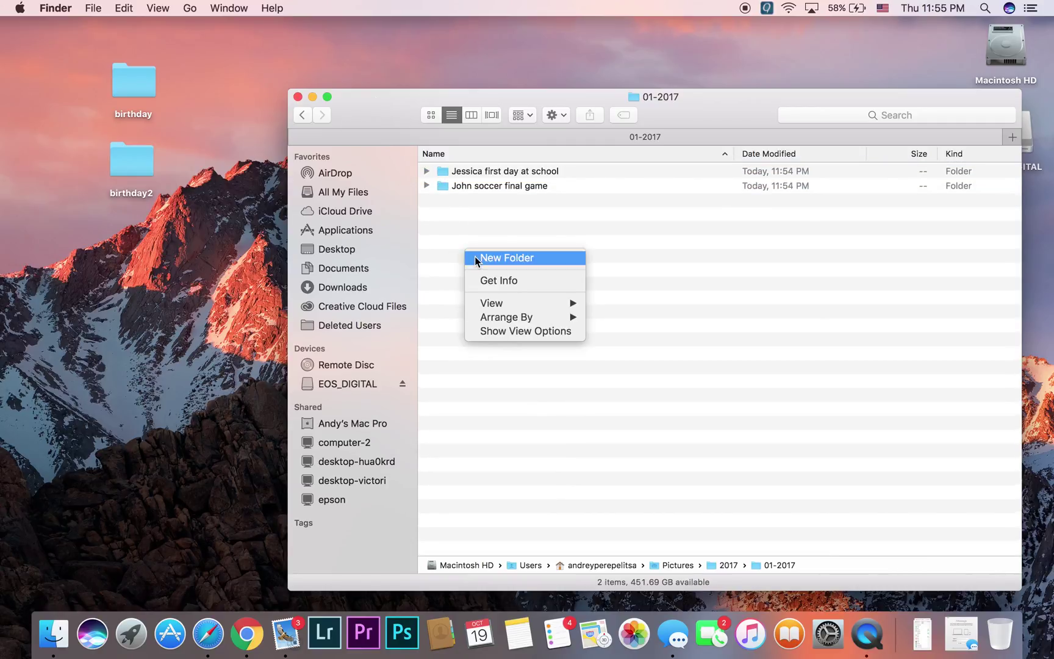
{"action": "left_click", "coordinate": [474, 256]}
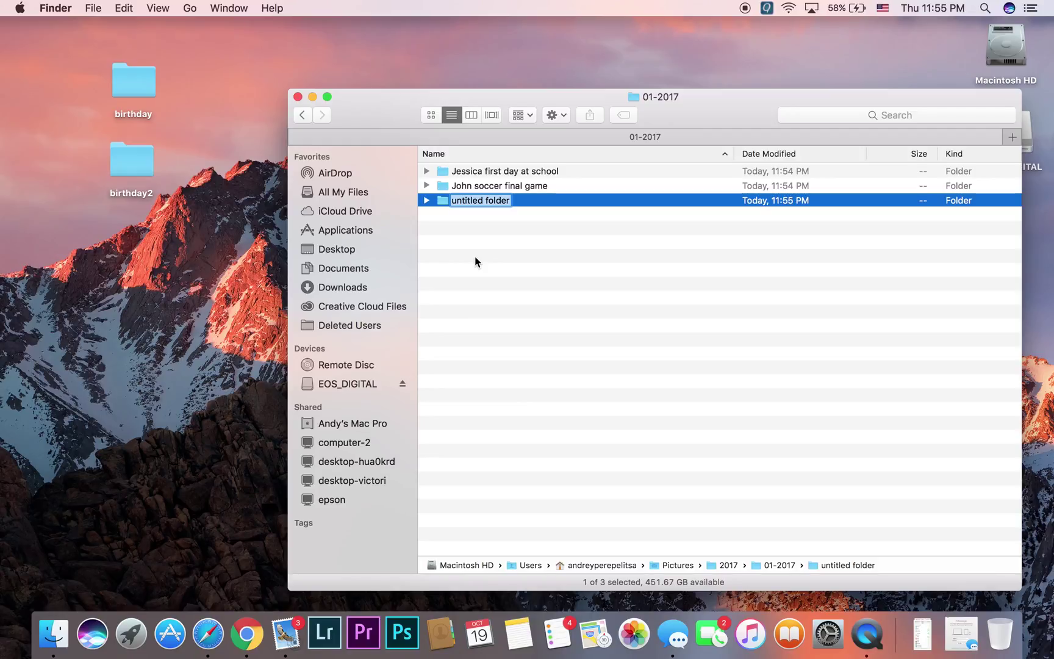
{"action": "type", "text": "BMW"}
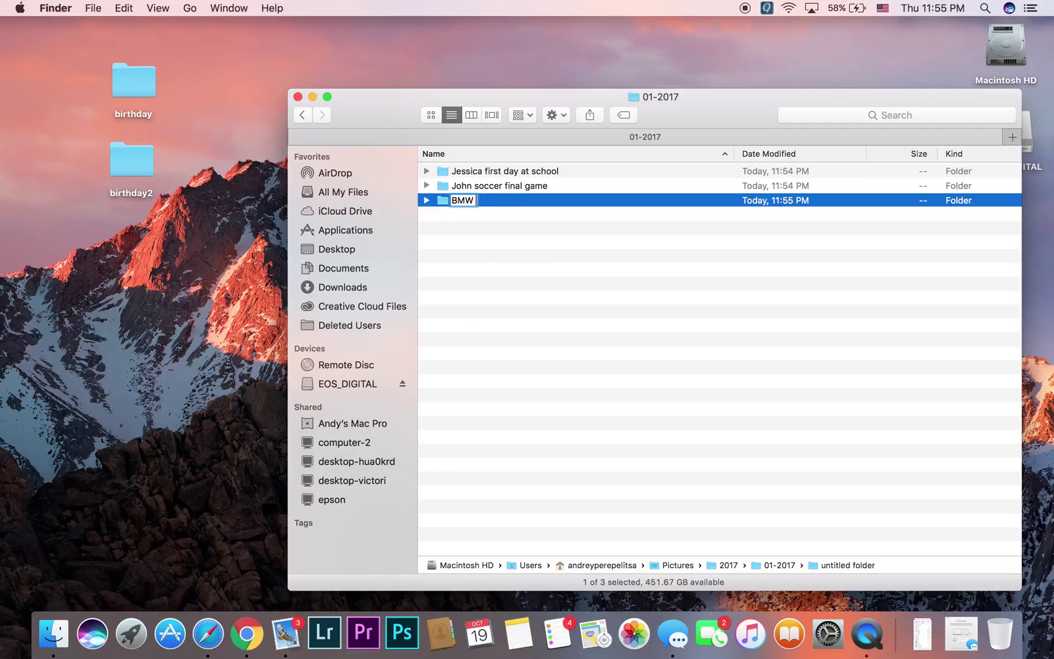
{"action": "type", "text": " car images Nikon film"}
{"action": "key", "text": "Return"}
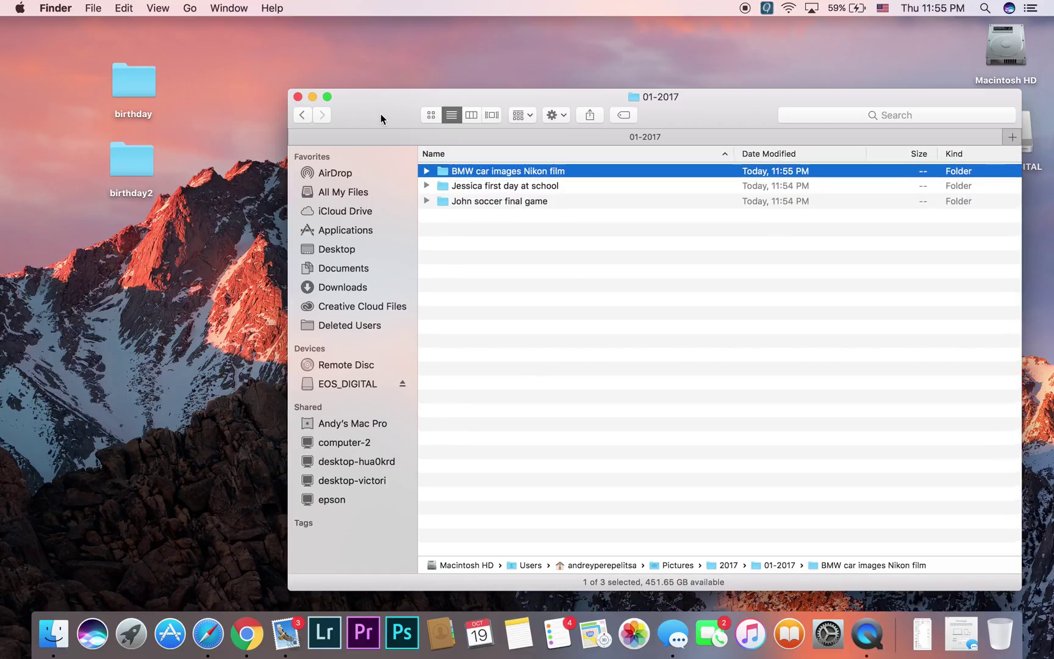
Return to Pictures, expand 01-2017, and highlight its BMW and first-day-at-school event folders in turn
{"action": "left_click", "coordinate": [302, 115]}
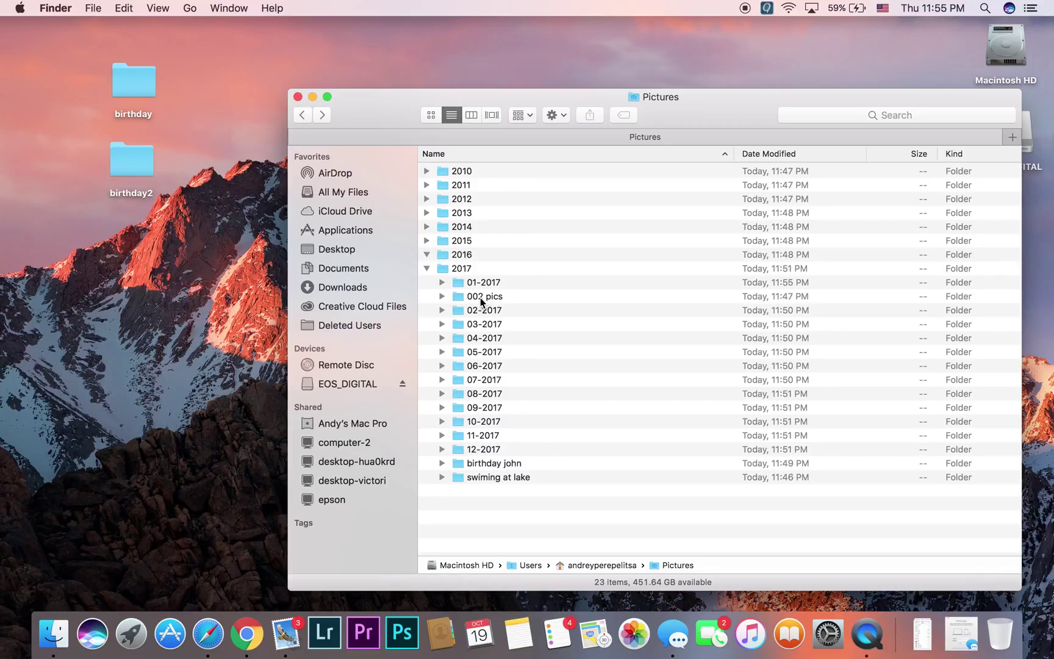
{"action": "left_click", "coordinate": [441, 281]}
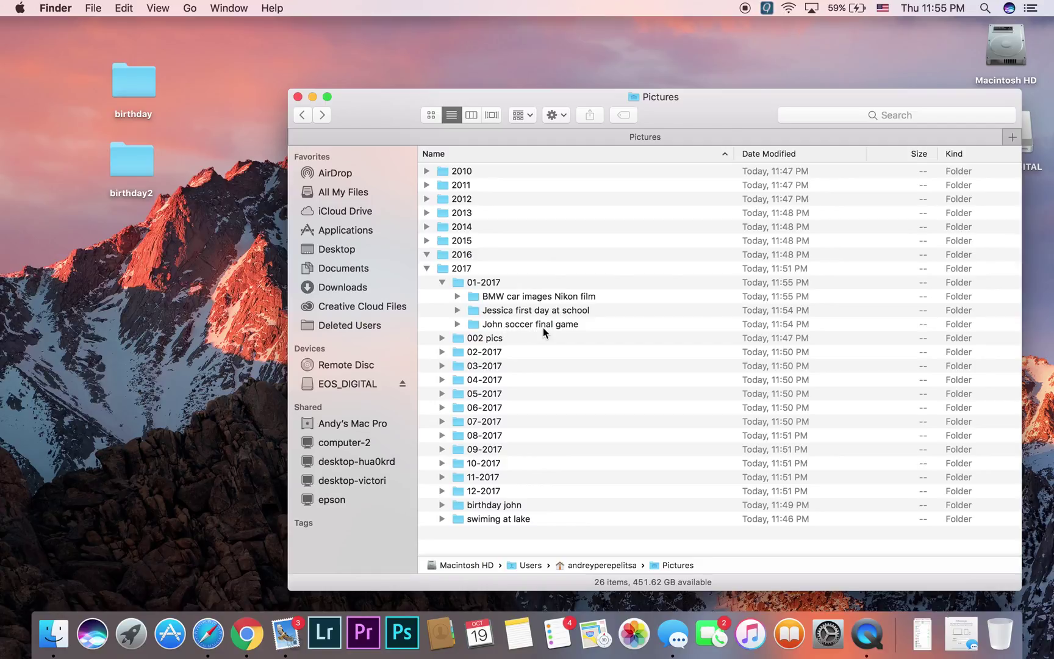
{"action": "left_click", "coordinate": [497, 296]}
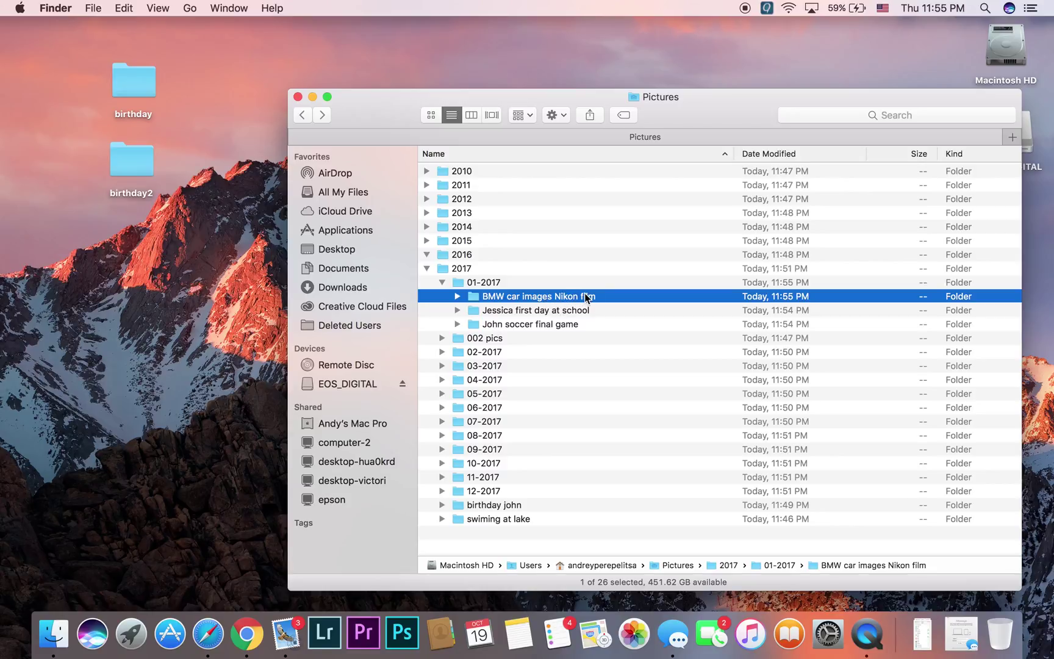
{"action": "left_click", "coordinate": [514, 310]}
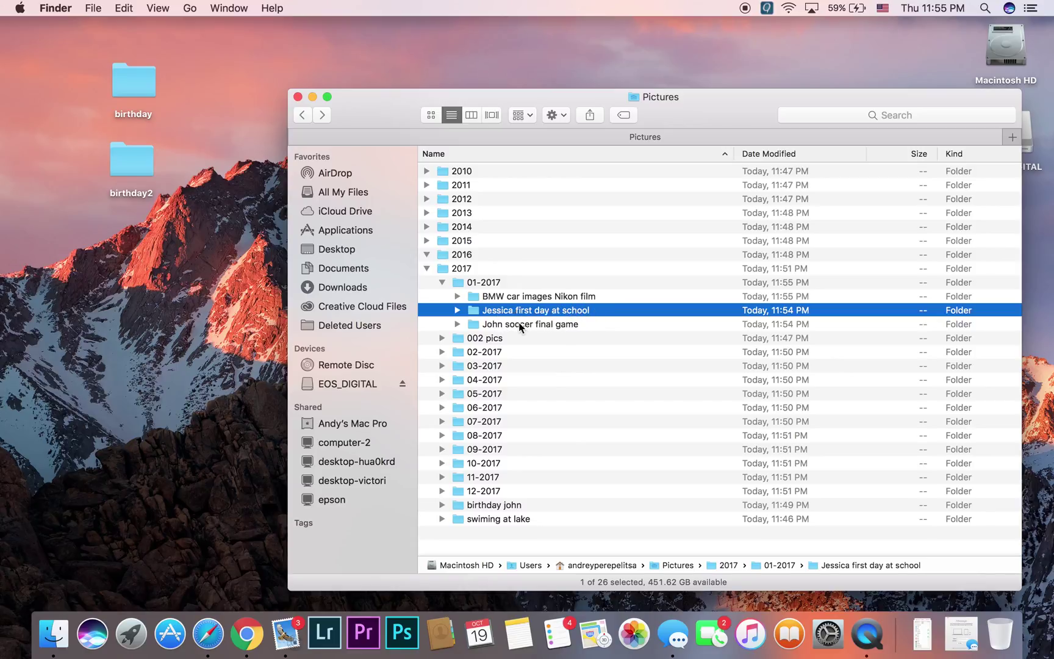
Open the 01-2017 folder and create an event folder in it named "Family florida vication trip"
{"action": "left_click", "coordinate": [458, 282]}
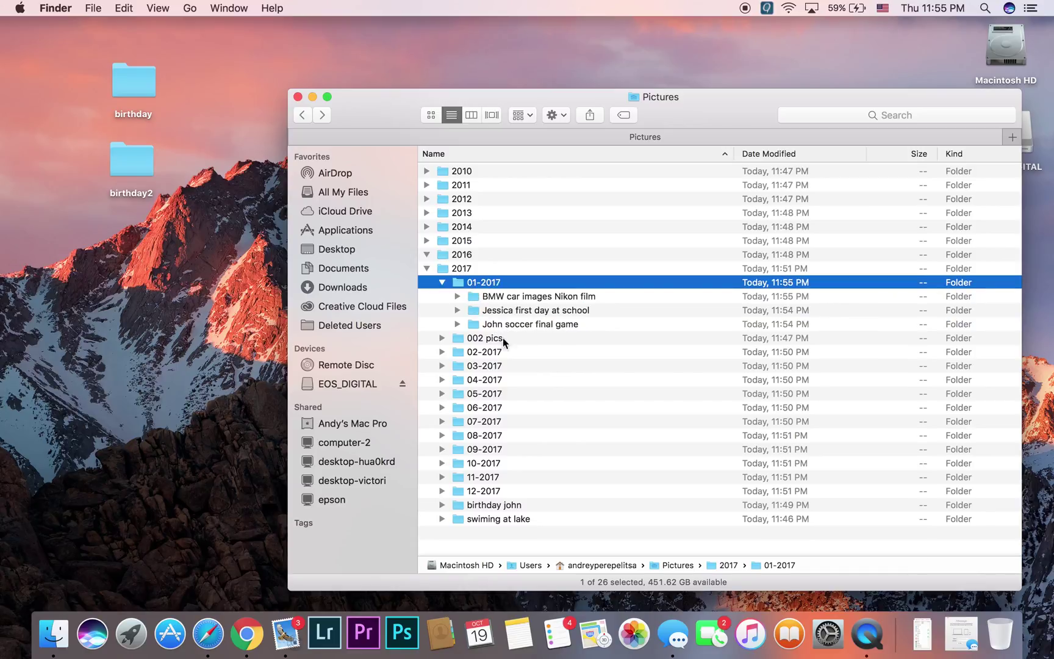
{"action": "double_click", "coordinate": [458, 283]}
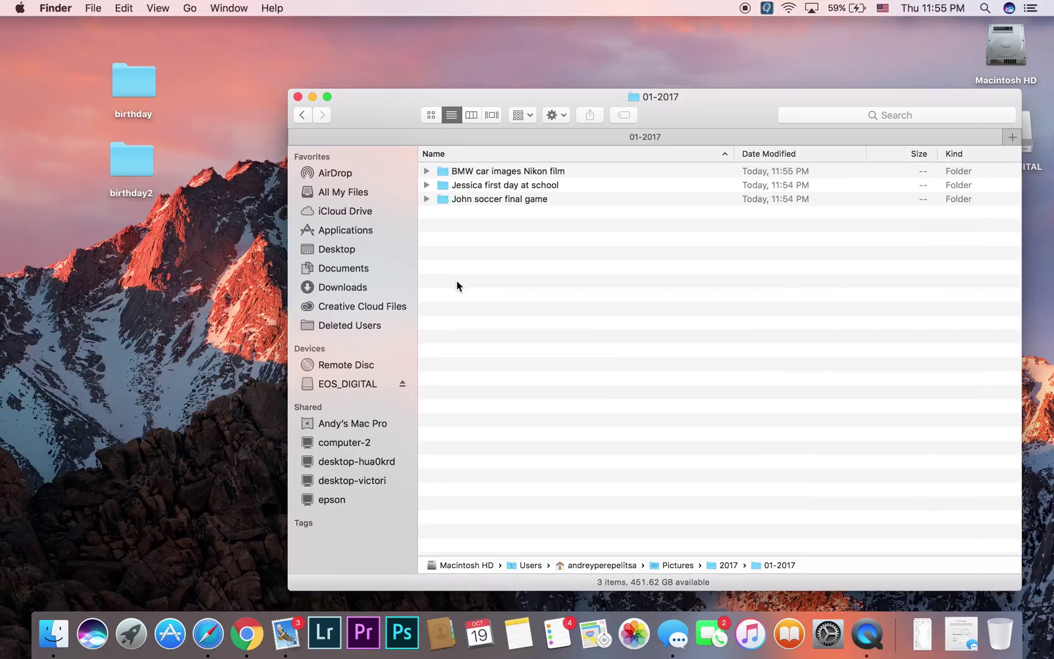
{"action": "right_click", "coordinate": [495, 314]}
{"action": "left_click", "coordinate": [513, 325]}
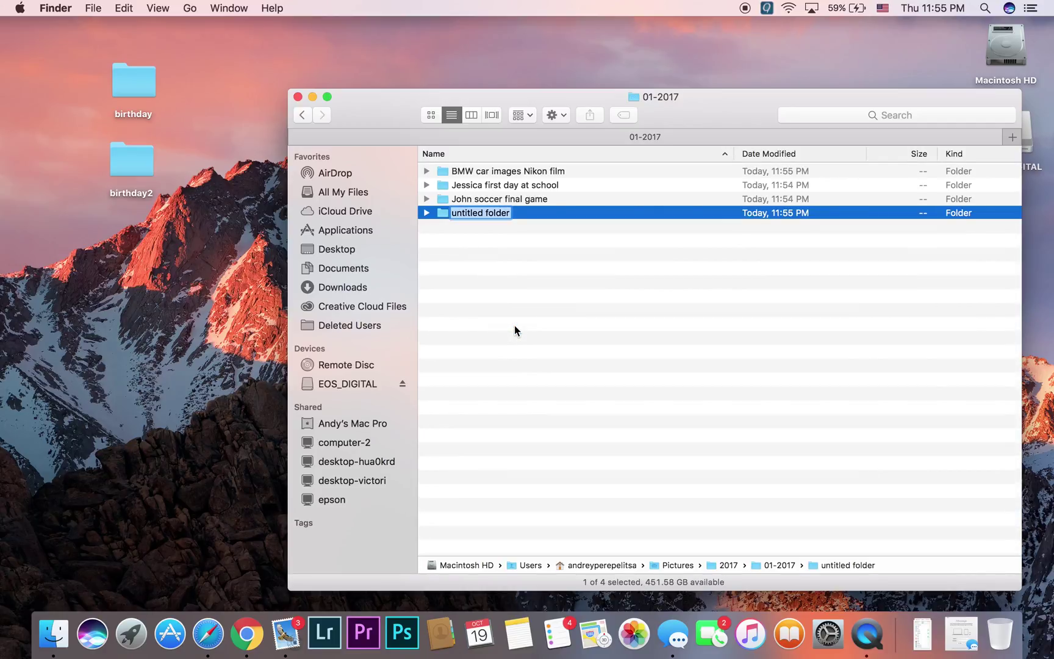
{"action": "type", "text": "Family"}
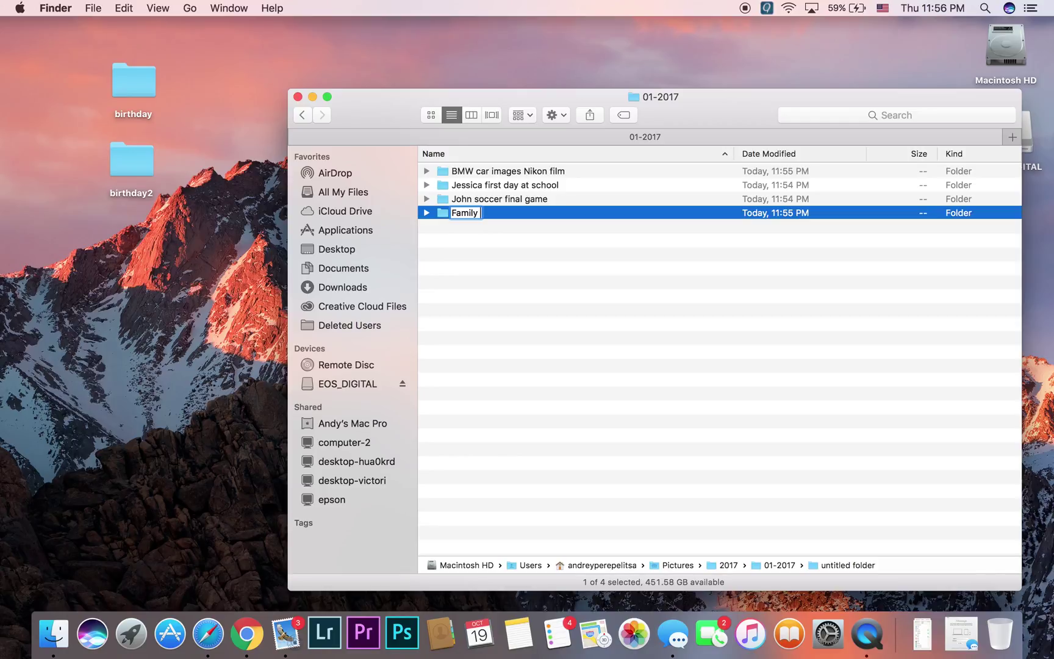
{"action": "type", "text": " florida vicat"}
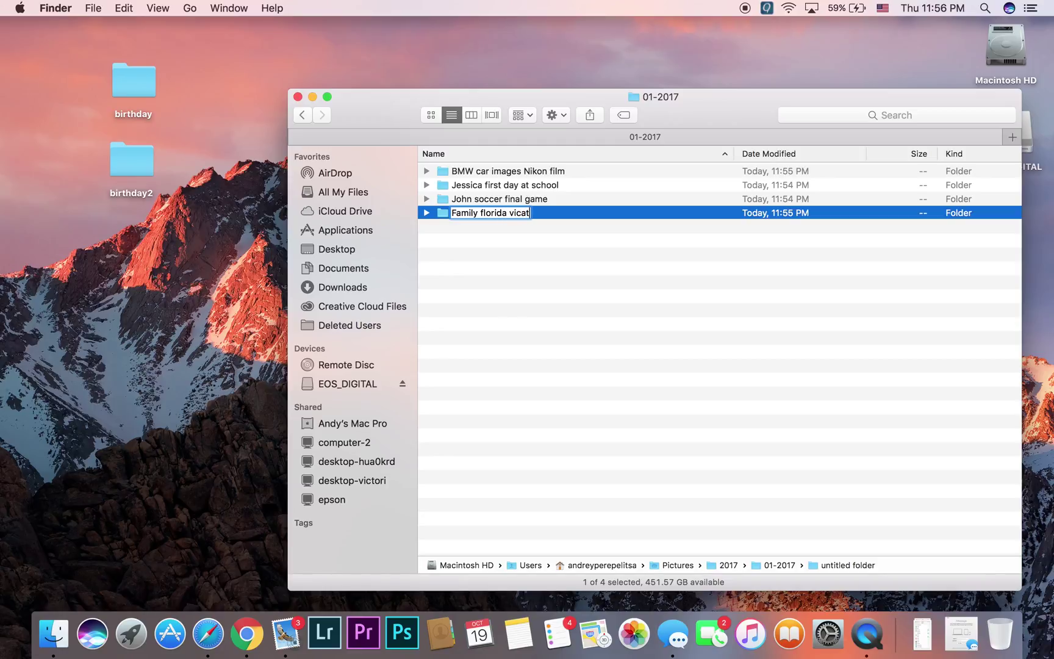
{"action": "type", "text": "ion trip"}
{"action": "key", "text": "Return"}
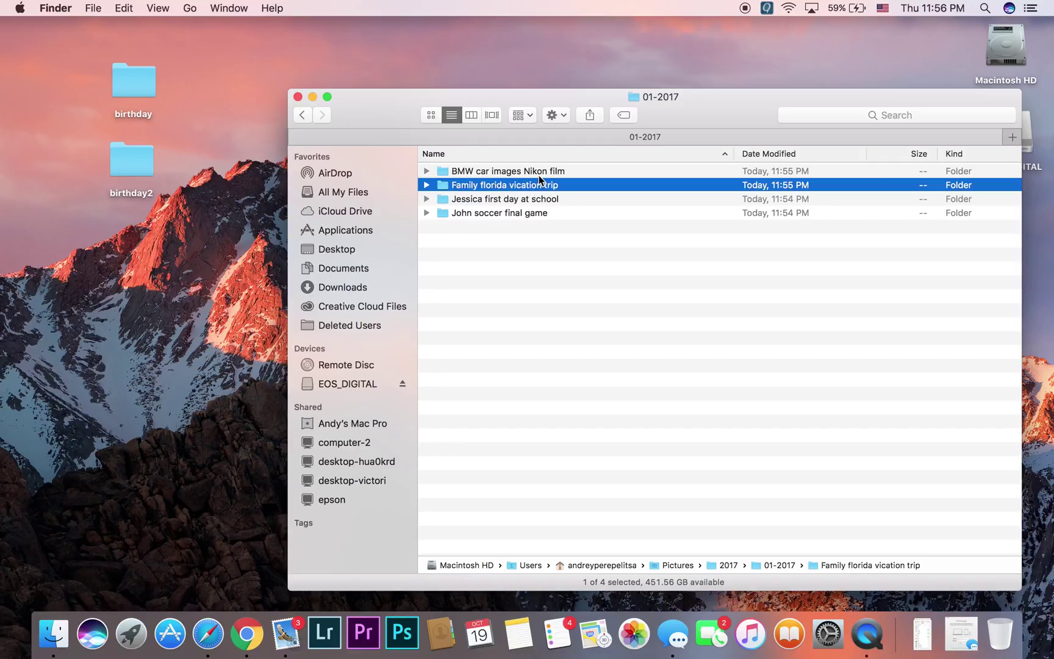
Rename the Florida trip folder as "Family florida vication trip 2017" and return to Pictures
{"action": "key", "text": "Return"}
{"action": "key", "text": "Right"}
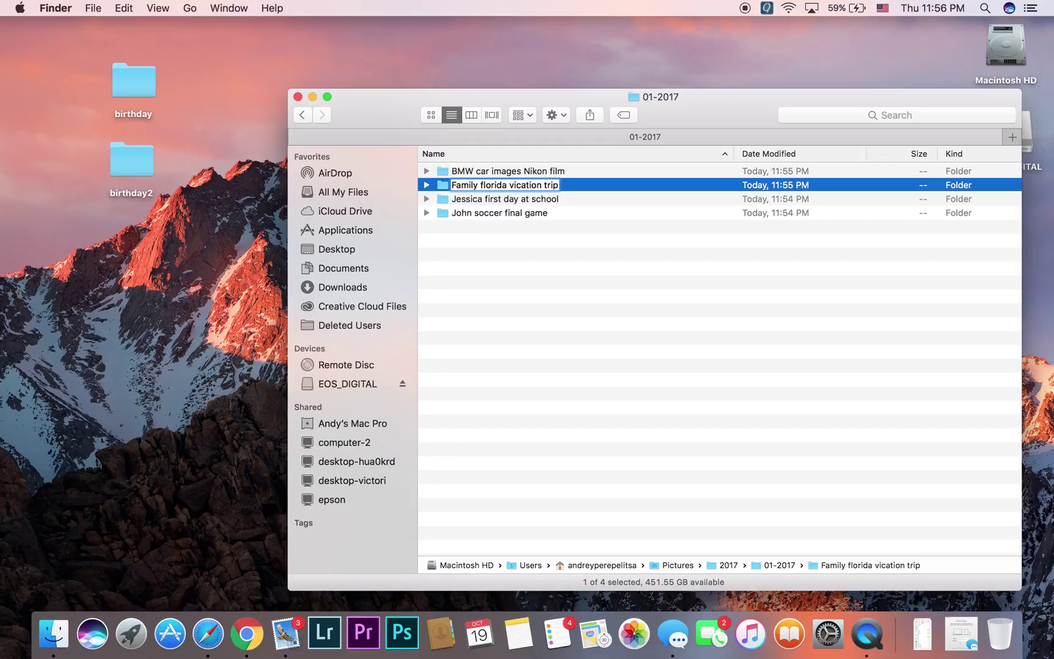
{"action": "type", "text": "2017"}
{"action": "key", "text": "Return"}
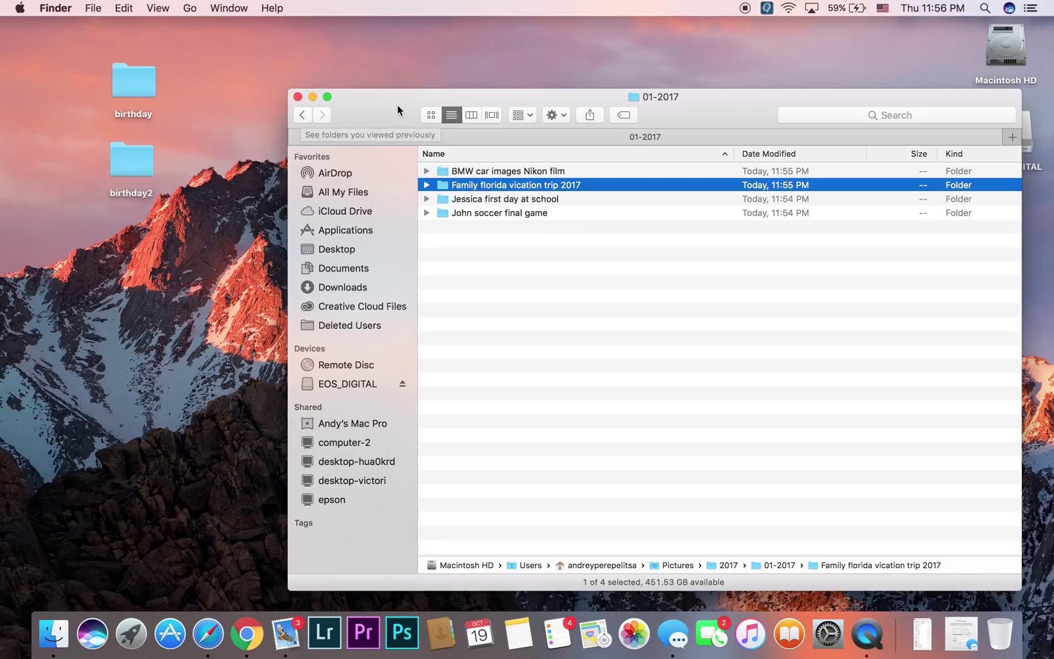
{"action": "left_click", "coordinate": [308, 112]}
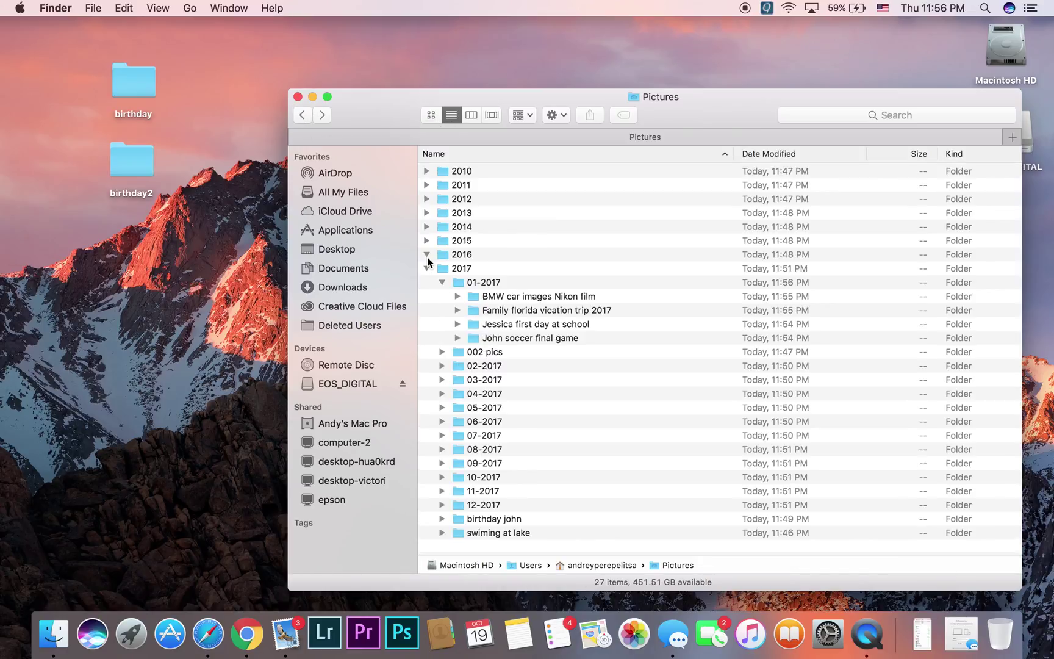
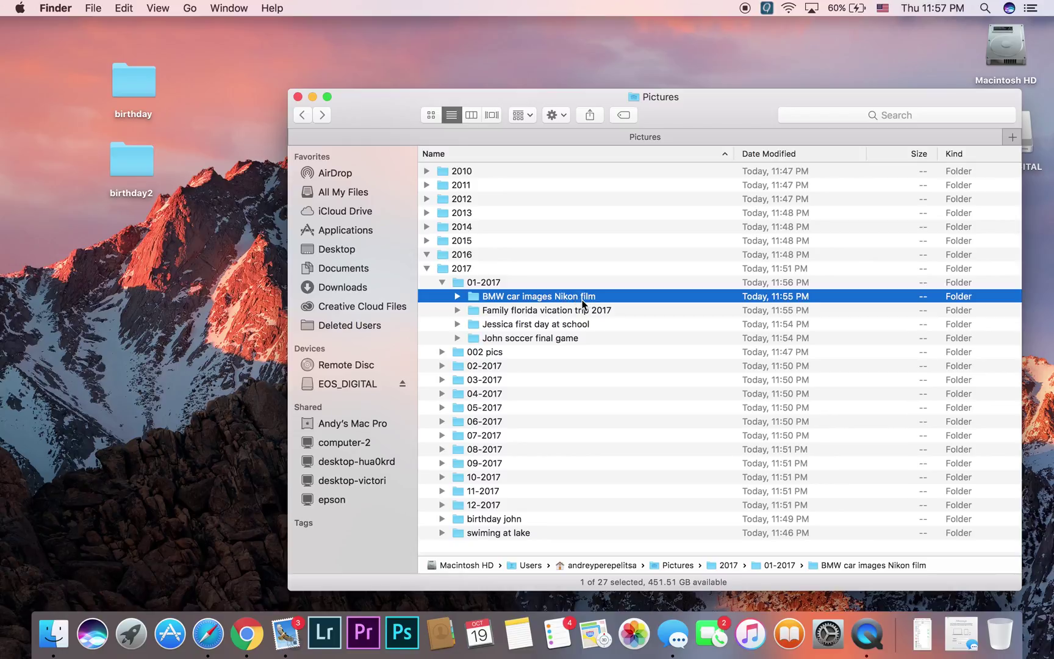
Create an event folder in 01-2017 named with the child's first name followed by "1 year old first steps Nikon film"
{"action": "double_click", "coordinate": [464, 283]}
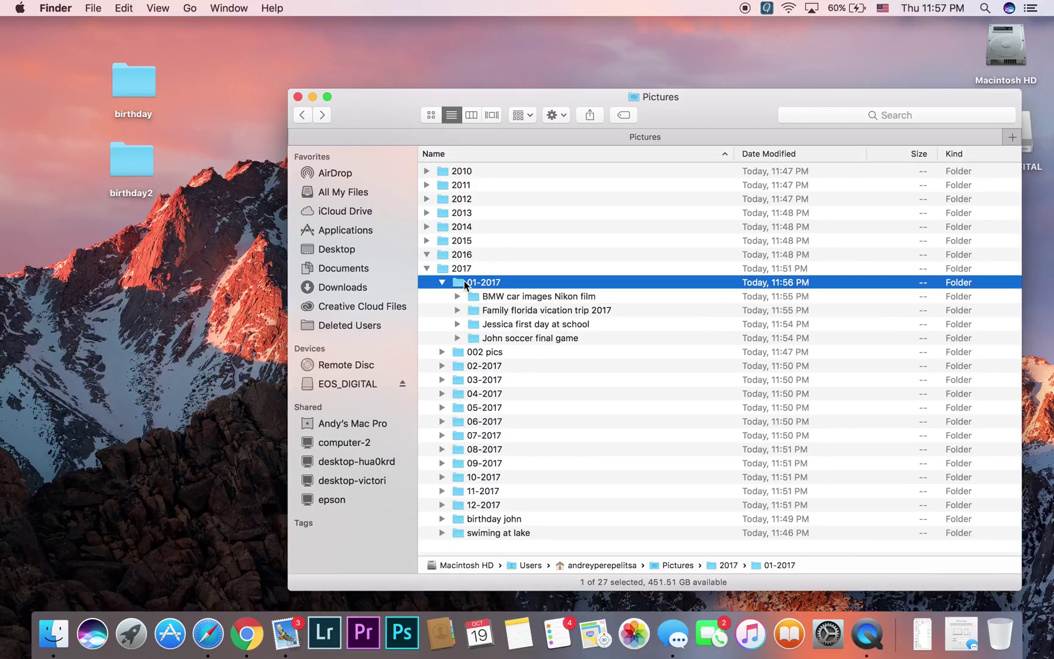
{"action": "right_click", "coordinate": [541, 321]}
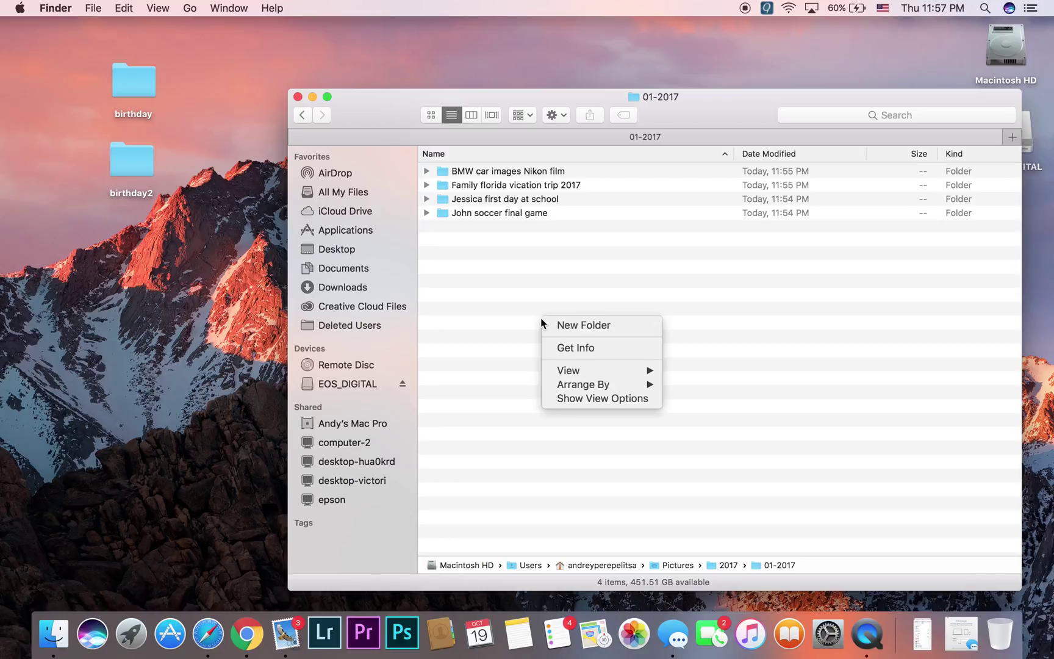
{"action": "left_click", "coordinate": [564, 334]}
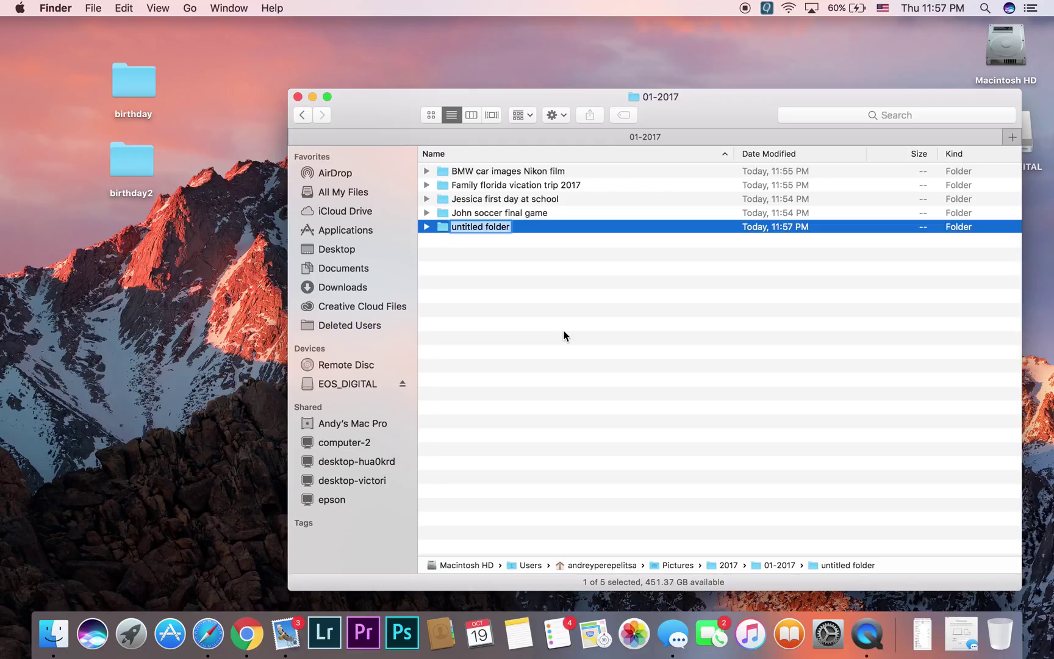
{"action": "type", "text": "John "}
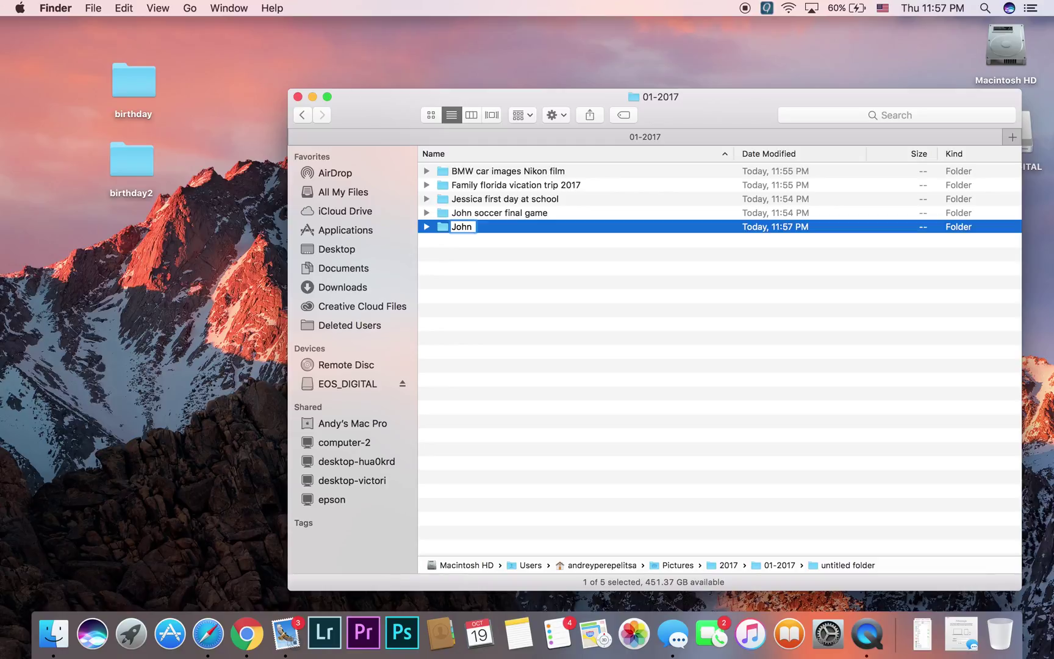
{"action": "type", "text": "1 year old first ste"}
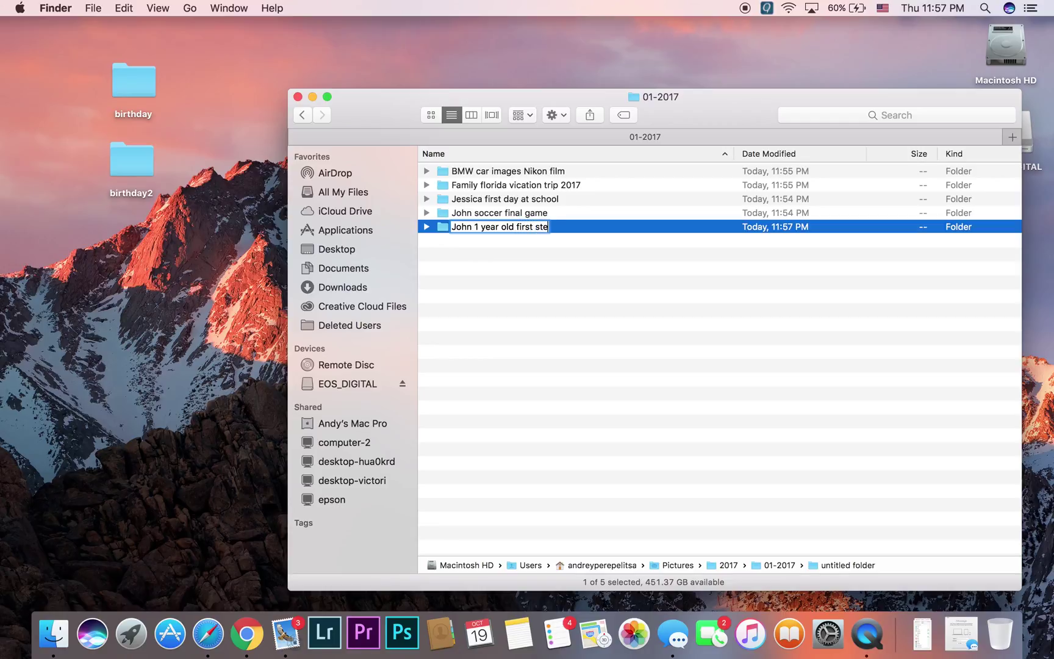
{"action": "type", "text": "ps Nikon film"}
{"action": "key", "text": "Return"}
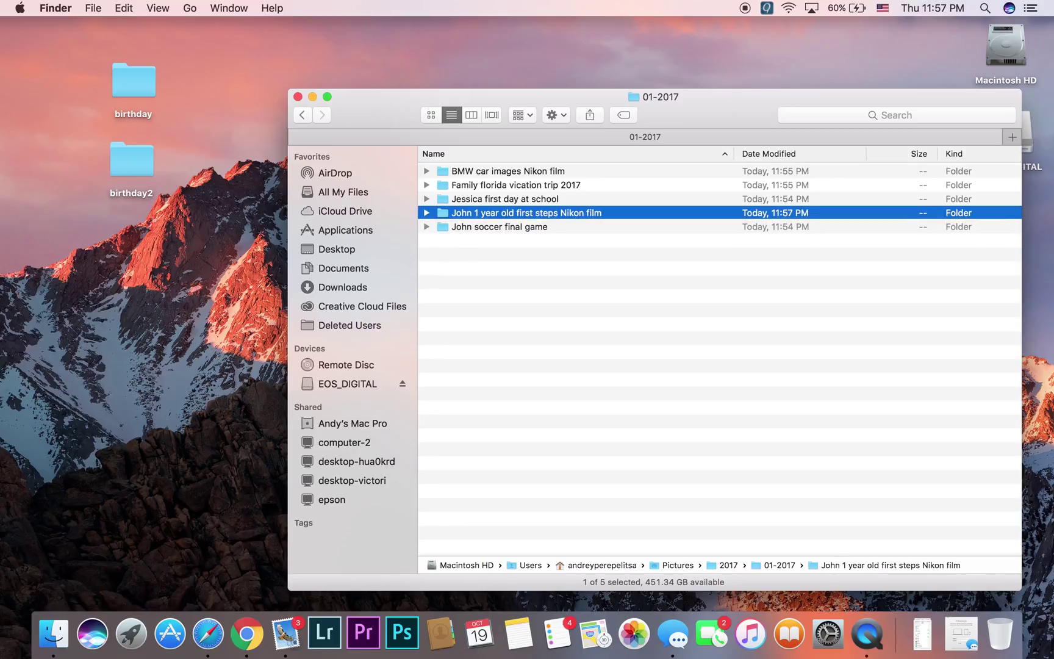
Search the whole computer for "Nikon film", highlight the matching folders, and close the search
{"action": "left_click", "coordinate": [985, 7]}
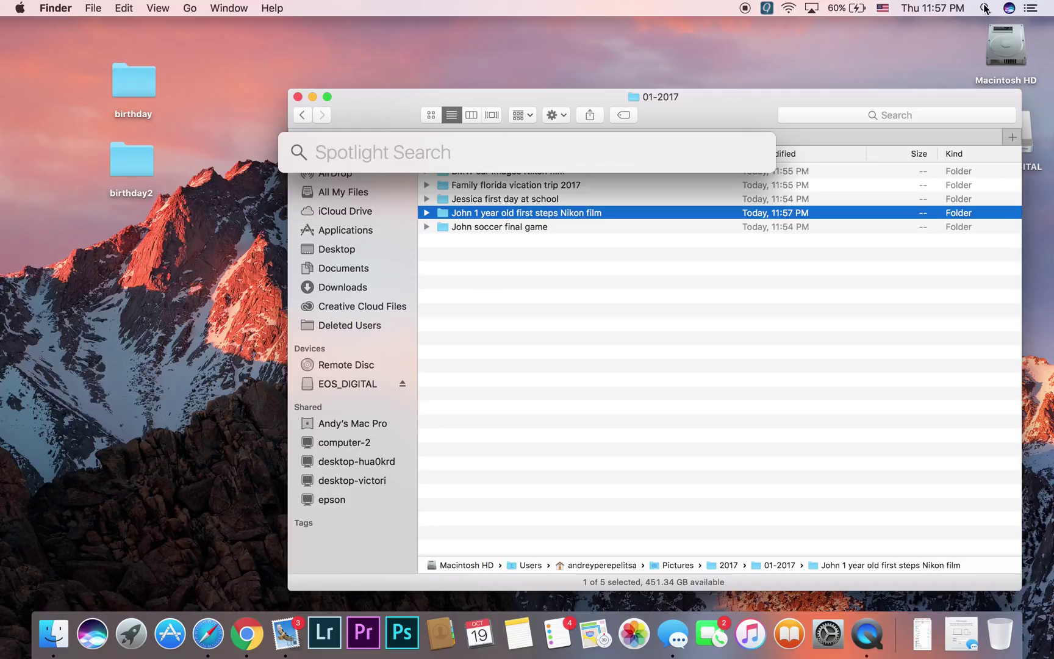
{"action": "type", "text": "Nikon film"}
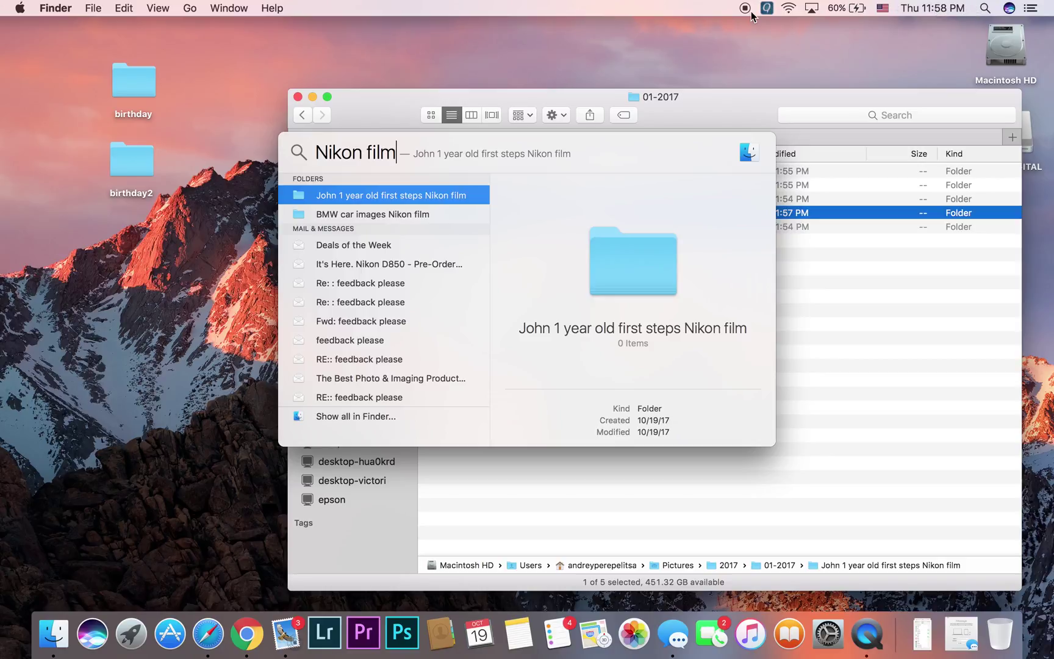
{"action": "left_click", "coordinate": [367, 214]}
{"action": "left_click", "coordinate": [354, 197]}
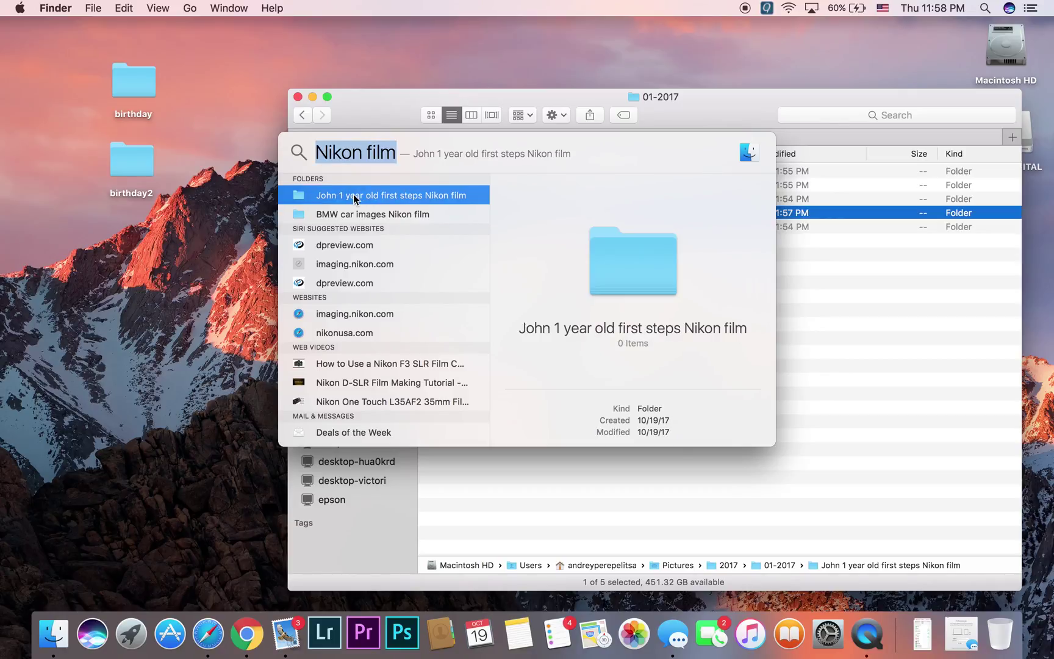
{"action": "key", "text": "BackSpace"}
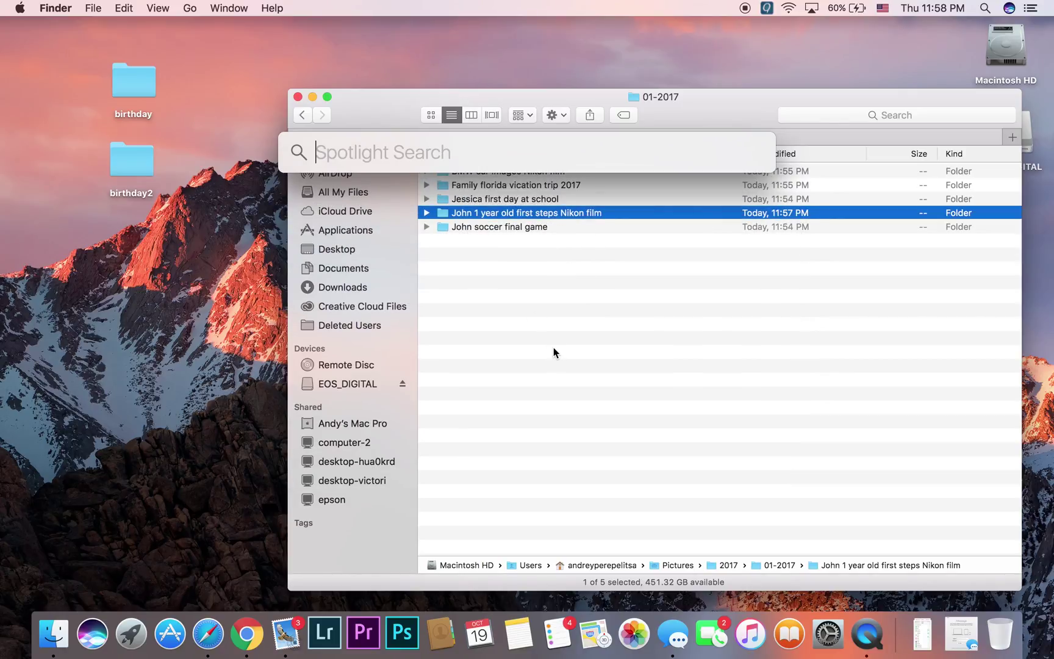
{"action": "key", "text": "Escape"}
Return to the Pictures folder and highlight the soccer, first-day-at-school and BMW event folders in turn
{"action": "left_click_drag", "start_coordinate": [363, 110], "coordinate": [190, 80]}
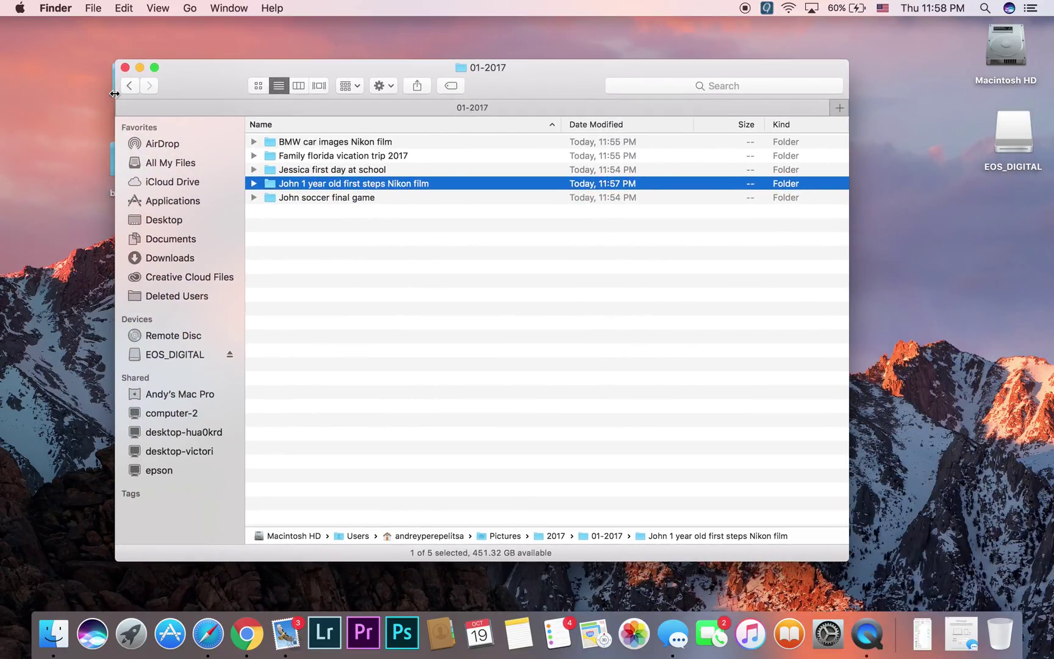
{"action": "left_click_drag", "start_coordinate": [127, 86], "coordinate": [109, 81]}
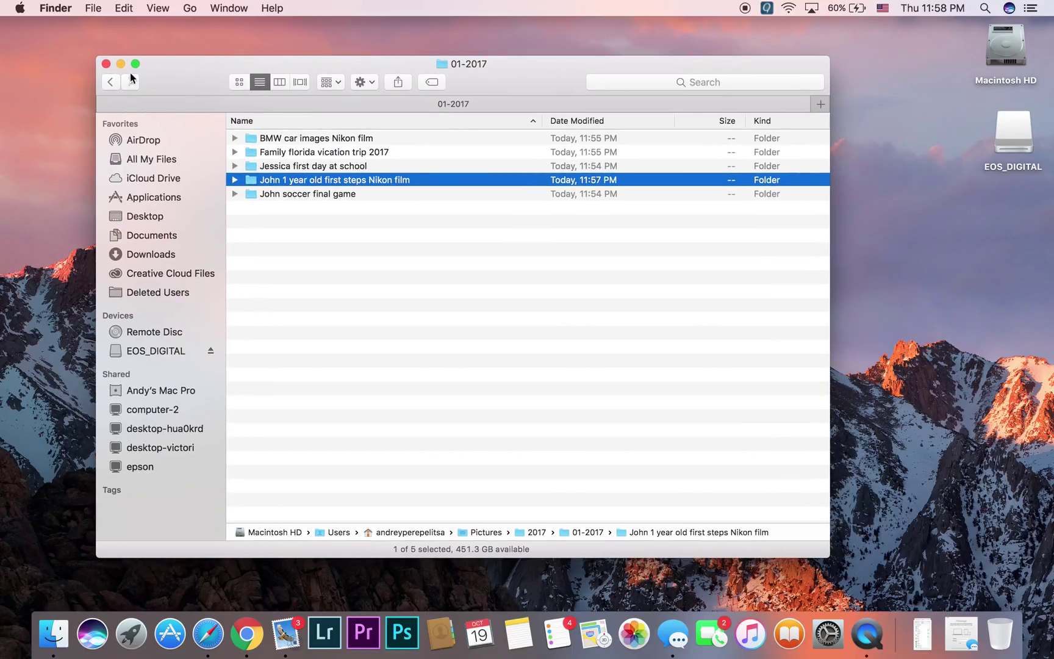
{"action": "left_click", "coordinate": [110, 83]}
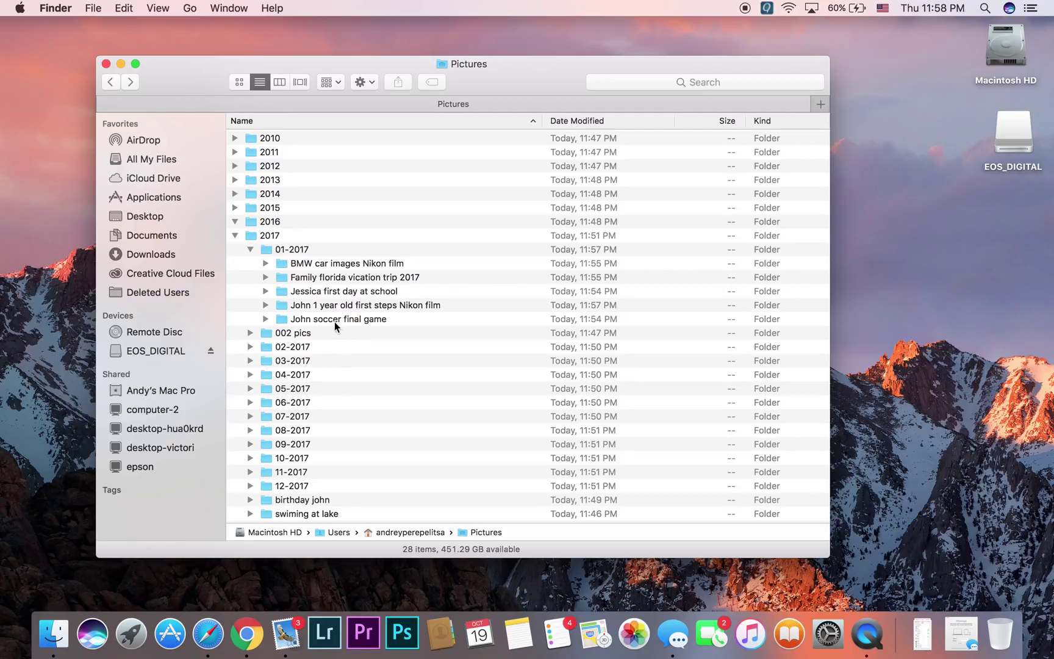
{"action": "left_click", "coordinate": [291, 318]}
{"action": "left_click", "coordinate": [304, 296]}
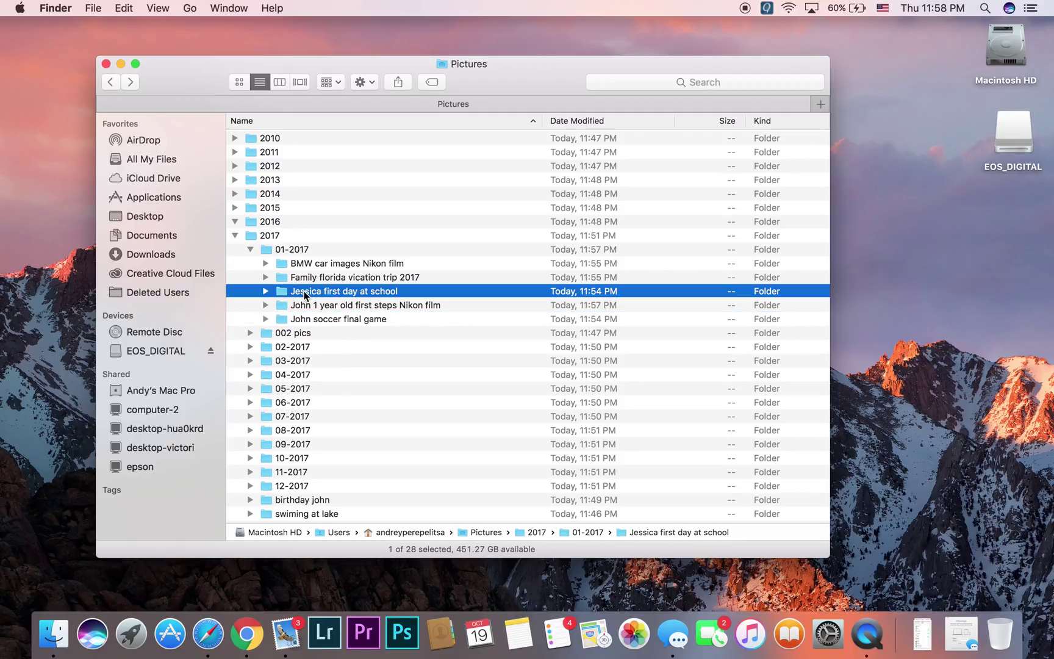
{"action": "left_click", "coordinate": [304, 268]}
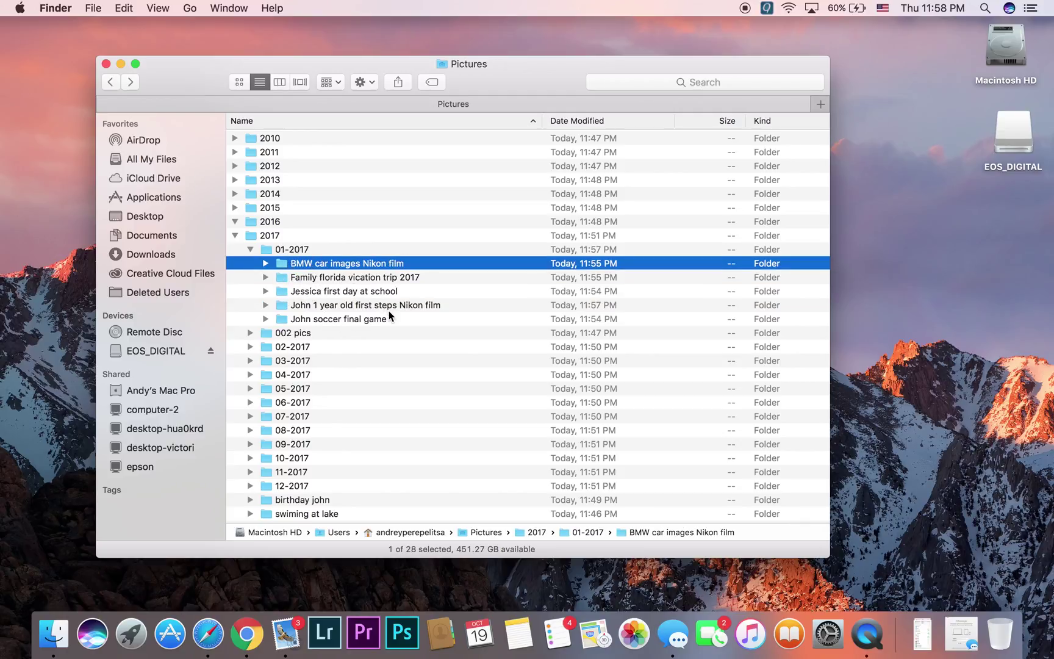
Create an event folder in 01-2017 named "Family pictures around house" and return to Pictures
{"action": "double_click", "coordinate": [263, 251]}
{"action": "right_click", "coordinate": [305, 280]}
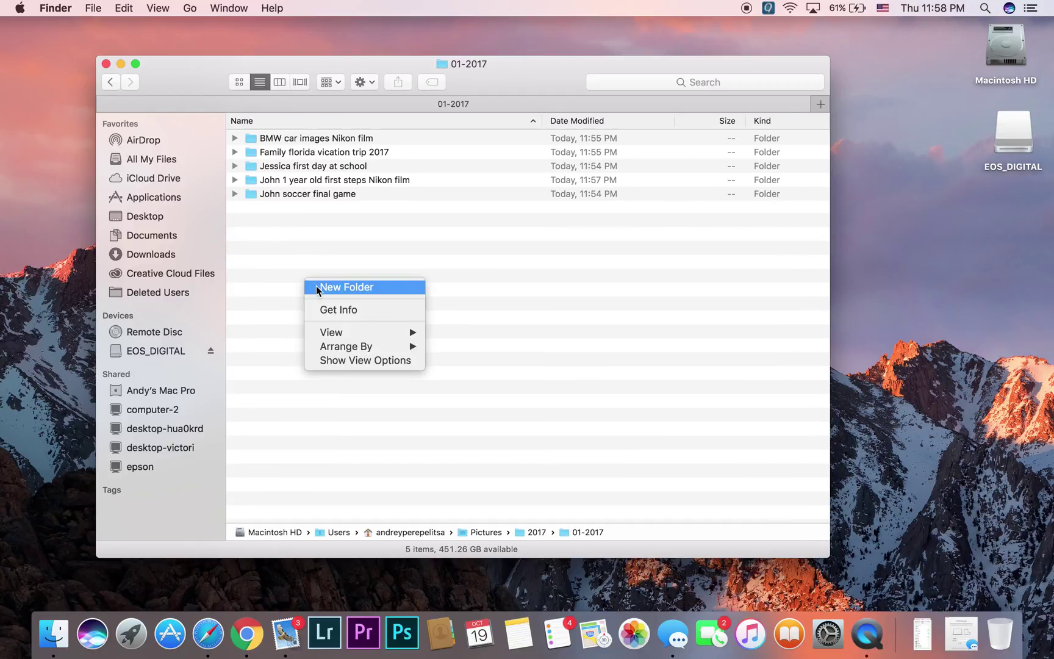
{"action": "left_click", "coordinate": [346, 287]}
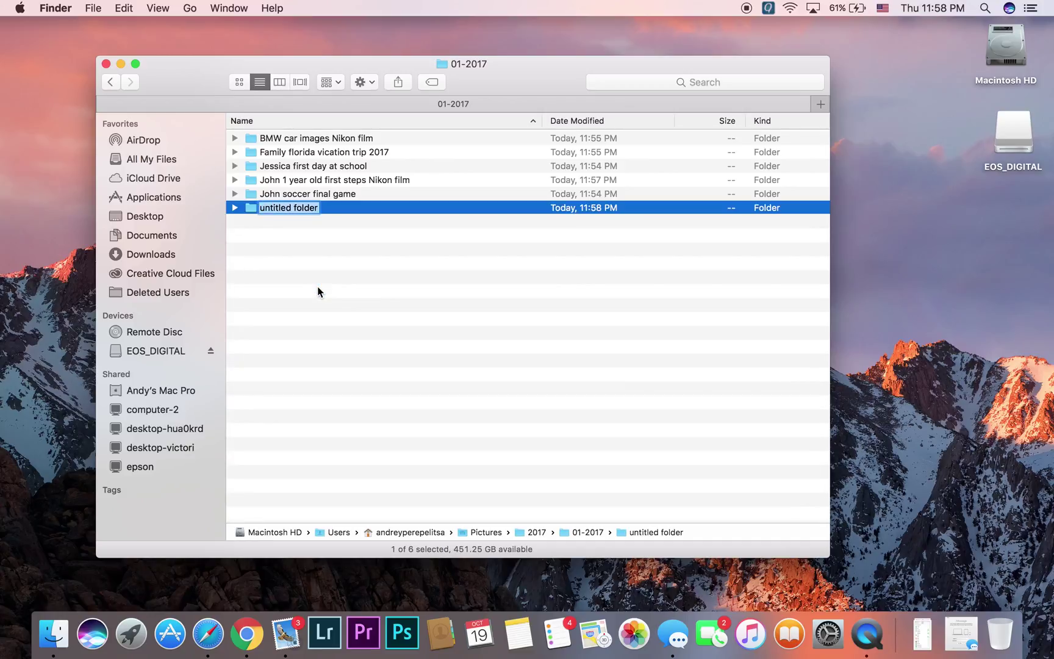
{"action": "type", "text": "Fami"}
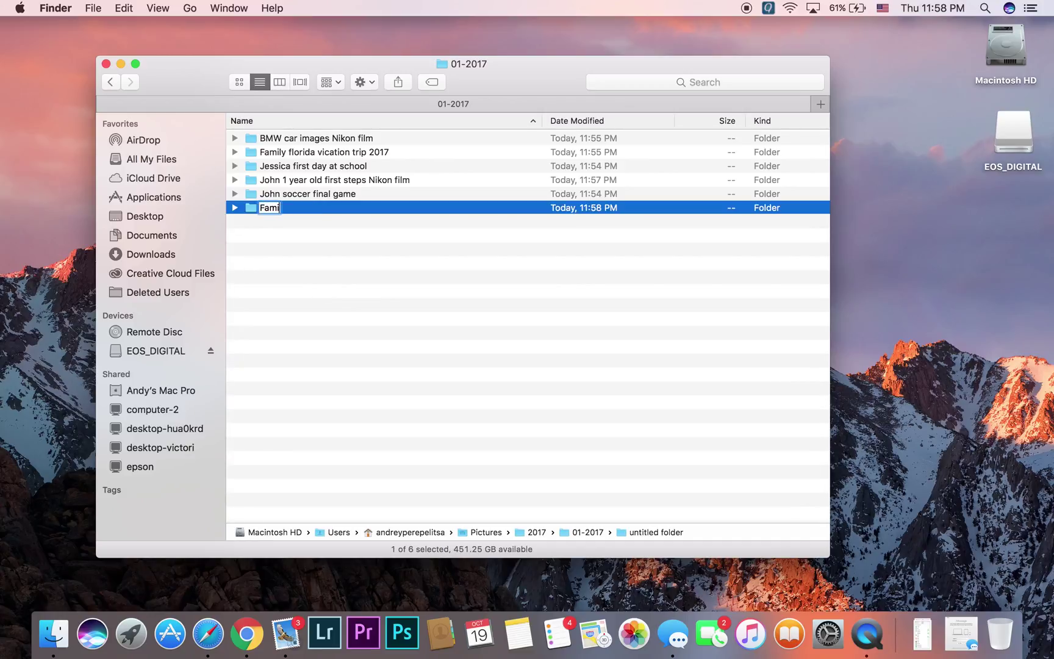
{"action": "type", "text": "ly pictures "}
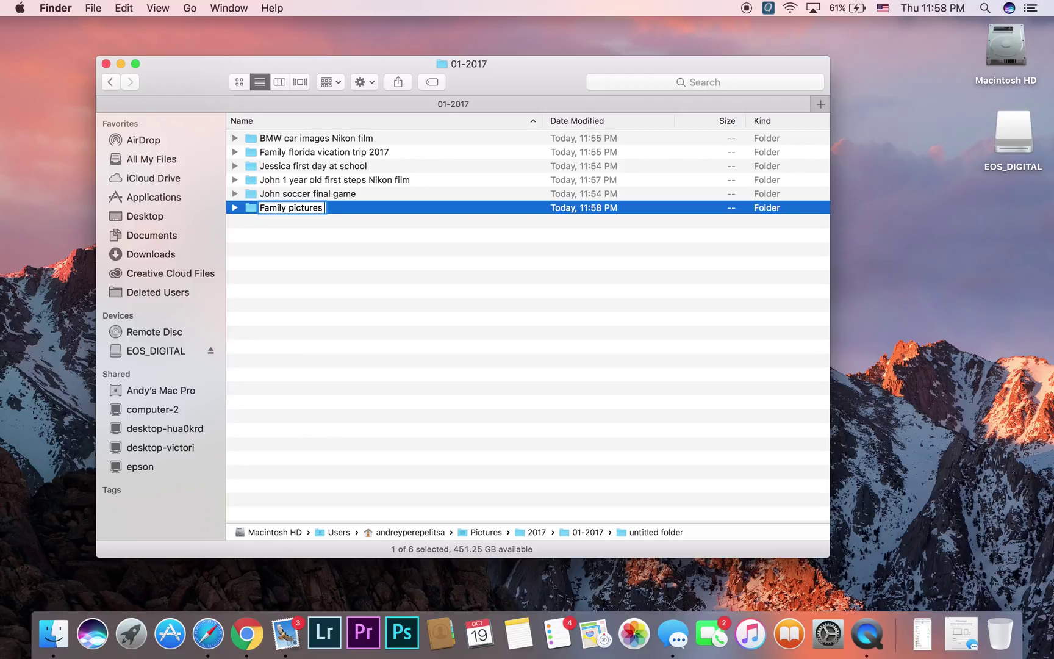
{"action": "type", "text": "around house"}
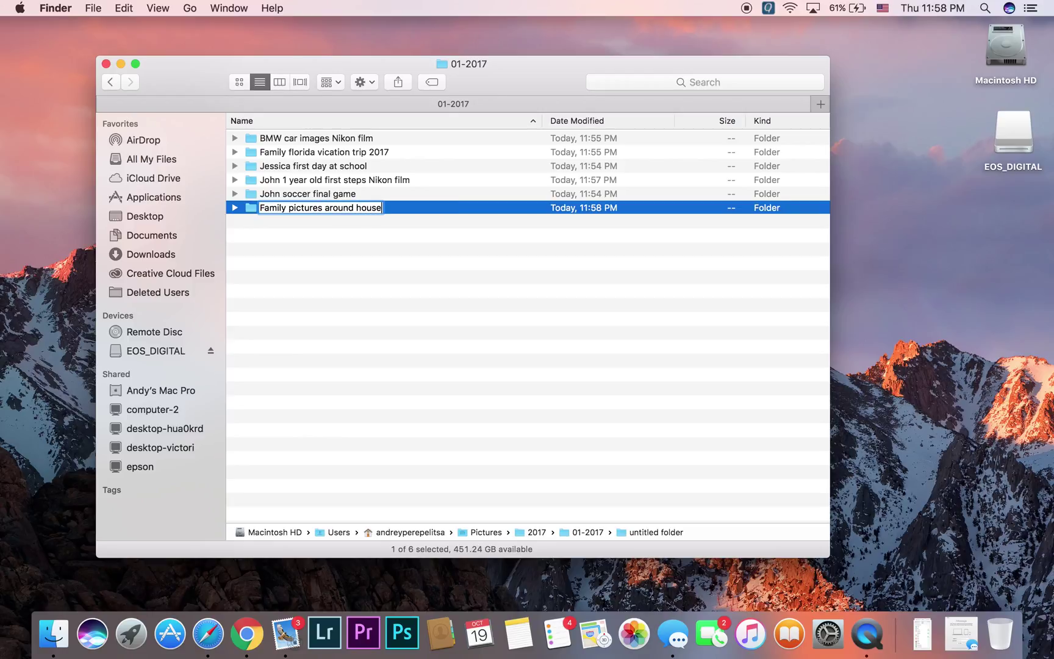
{"action": "key", "text": "Return"}
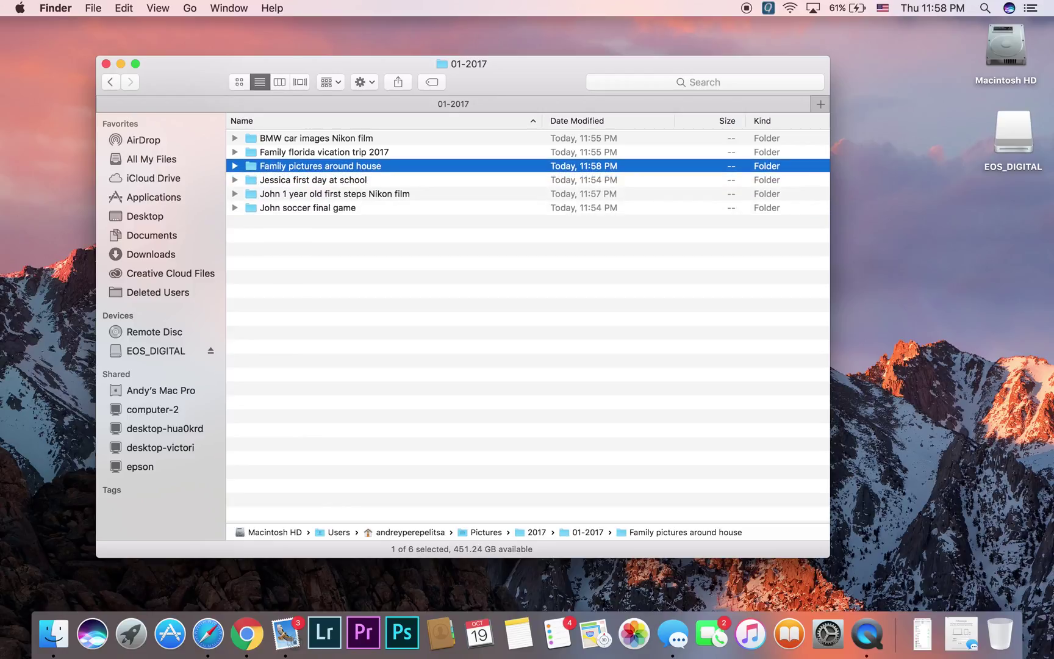
{"action": "left_click", "coordinate": [111, 82]}
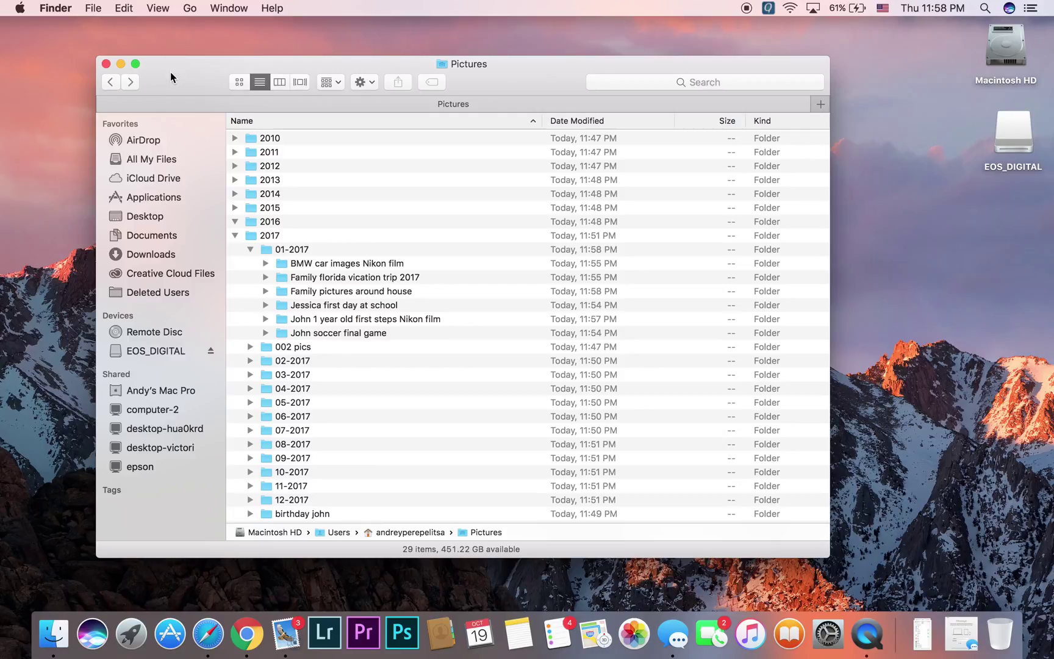
Uncover the desktop folders and rename "birthday" with the child's first name in possessive form followed by "2010 birthday Texas"
{"action": "left_click_drag", "start_coordinate": [170, 77], "coordinate": [449, 129]}
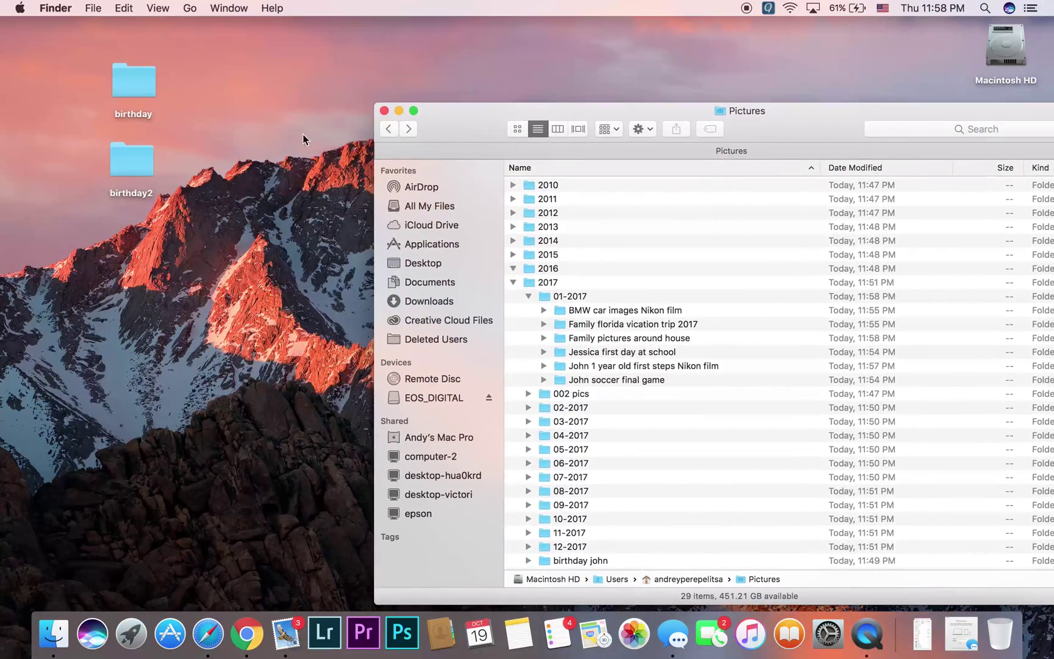
{"action": "left_click", "coordinate": [135, 90]}
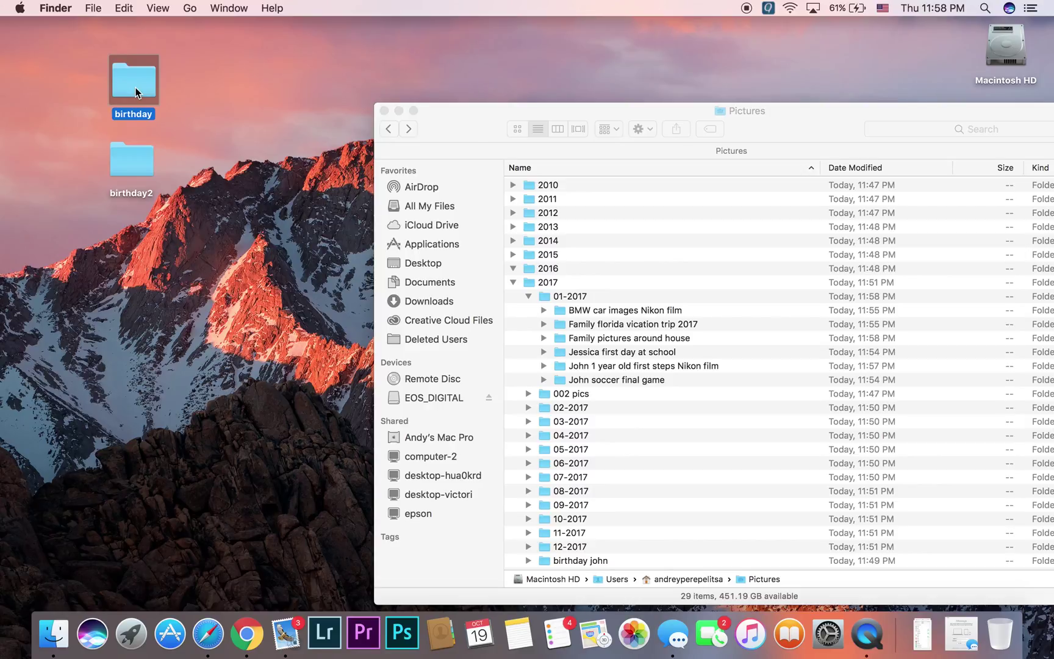
{"action": "key", "text": "Return"}
{"action": "key", "text": "Left"}
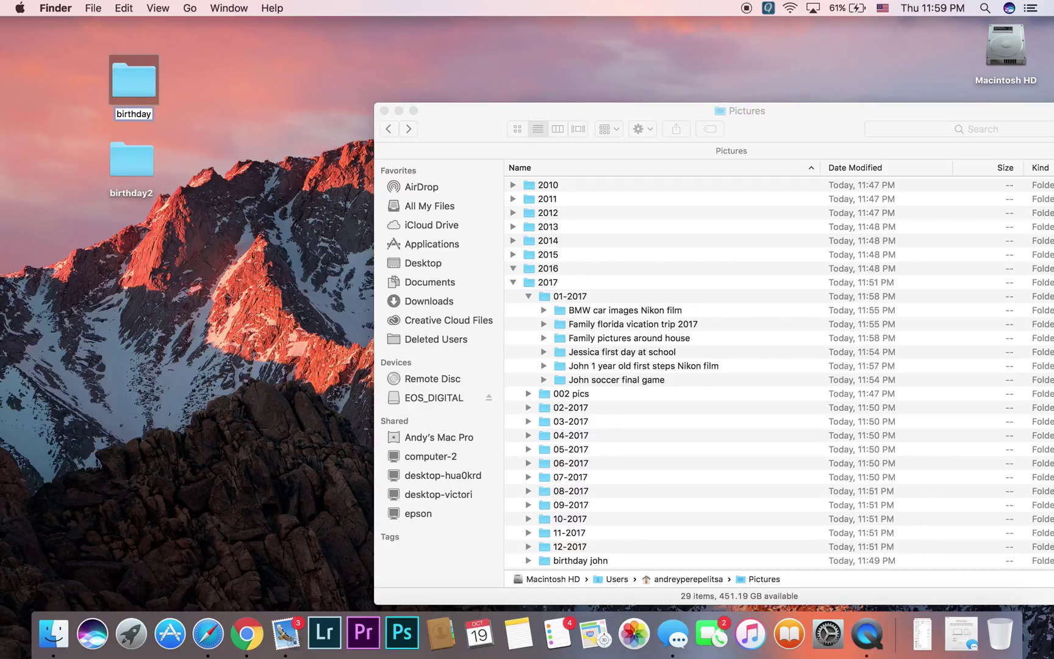
{"action": "type", "text": "Johns"}
{"action": "key", "text": "Right"}
{"action": "key", "text": "Right"}
{"action": "key", "text": "Right"}
{"action": "key", "text": "Right"}
{"action": "key", "text": "Right"}
{"action": "key", "text": "Right"}
{"action": "key", "text": "Right"}
{"action": "key", "text": "Right"}
{"action": "key", "text": "Left"}
{"action": "key", "text": "Left"}
{"action": "key", "text": "Left"}
{"action": "key", "text": "Left"}
{"action": "key", "text": "Left"}
{"action": "key", "text": "Left"}
{"action": "key", "text": "Left"}
{"action": "key", "text": "Left"}
{"action": "type", "text": "2010"}
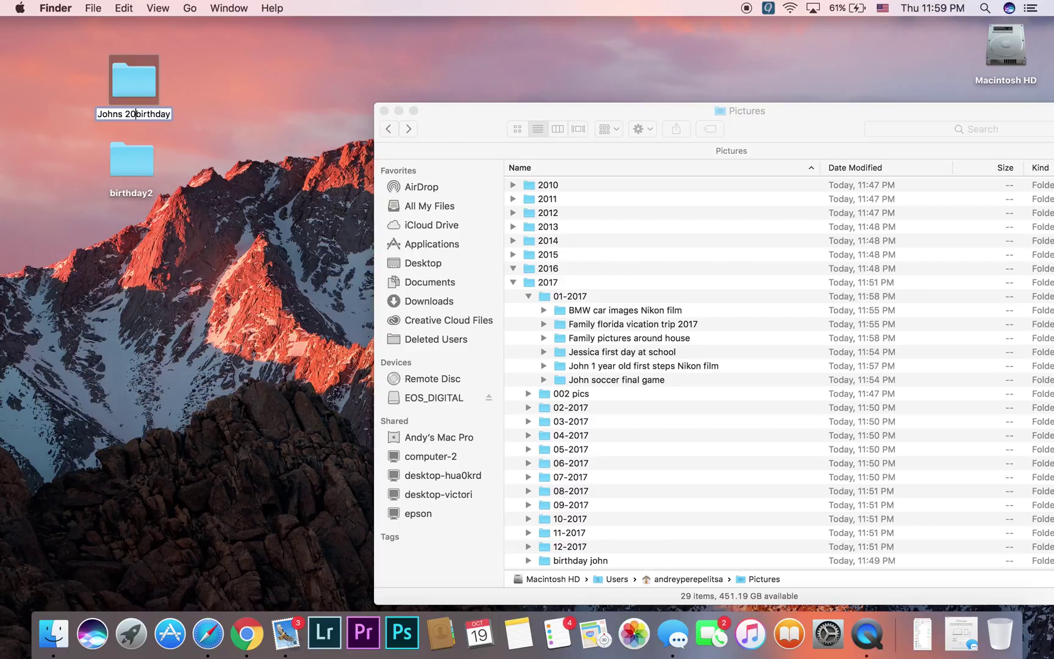
{"action": "key", "text": "Right"}
{"action": "key", "text": "Right"}
{"action": "key", "text": "Right"}
{"action": "key", "text": "Right"}
{"action": "key", "text": "Right"}
{"action": "key", "text": "Right"}
{"action": "key", "text": "Right"}
{"action": "key", "text": "Right"}
{"action": "type", "text": "Tex"}
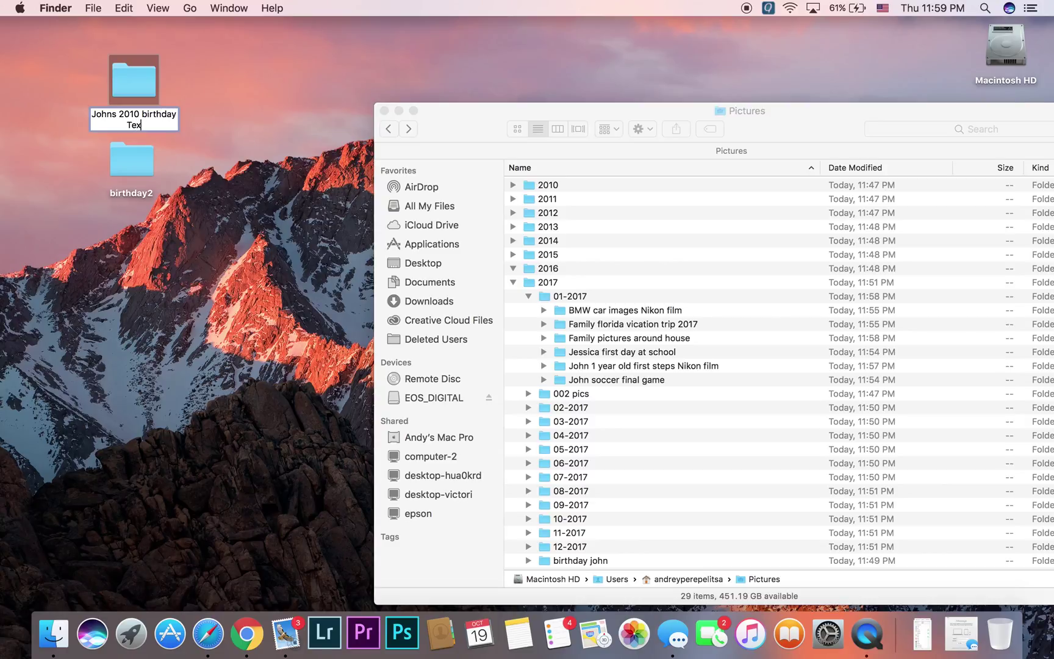
{"action": "type", "text": "as"}
{"action": "key", "text": "Return"}
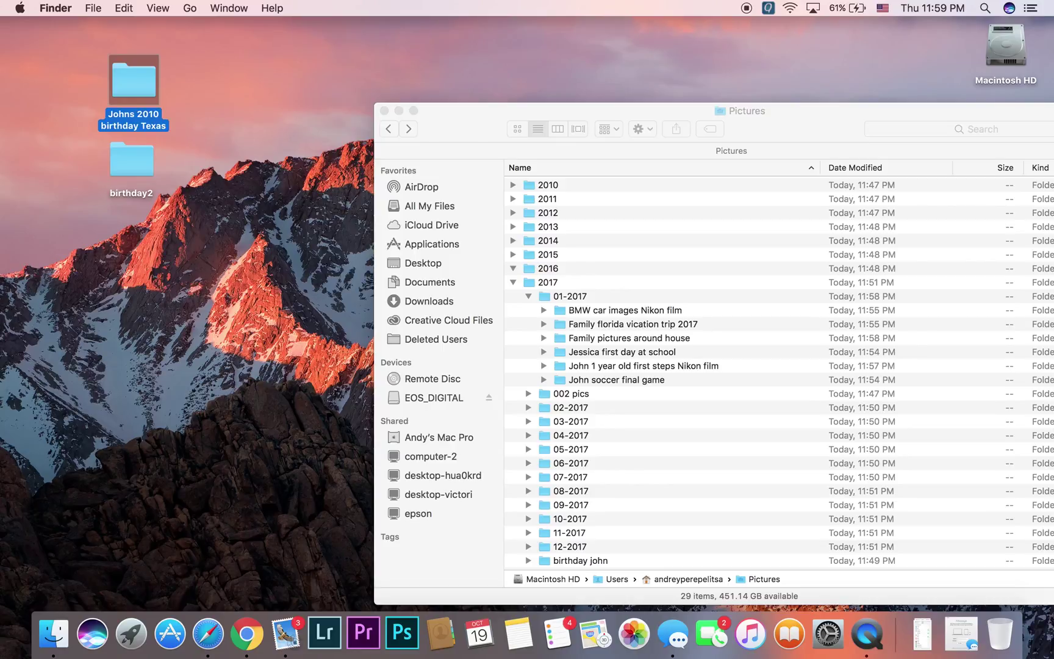
Change the ending of the renamed desktop birthday folder to "at home" in place of the location, and deselect the folder
{"action": "key", "text": "Return"}
{"action": "key", "text": "Right"}
{"action": "key", "text": "BackSpace"}
{"action": "key", "text": "BackSpace"}
{"action": "key", "text": "BackSpace"}
{"action": "key", "text": "BackSpace"}
{"action": "key", "text": "BackSpace"}
{"action": "key", "text": "BackSpace"}
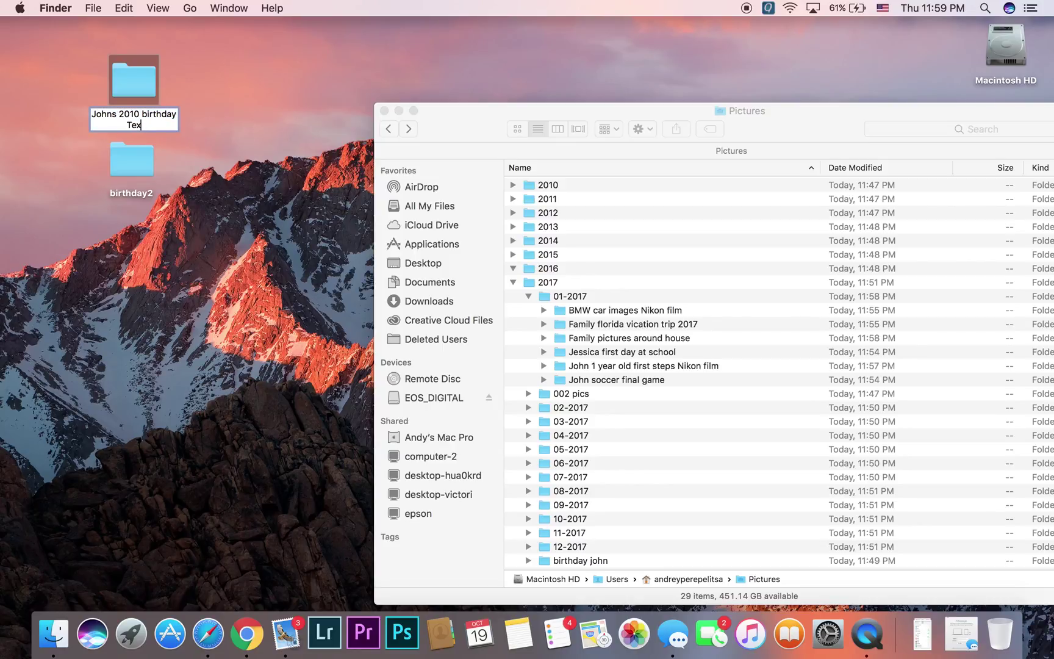
{"action": "type", "text": "at home"}
{"action": "key", "text": "Return"}
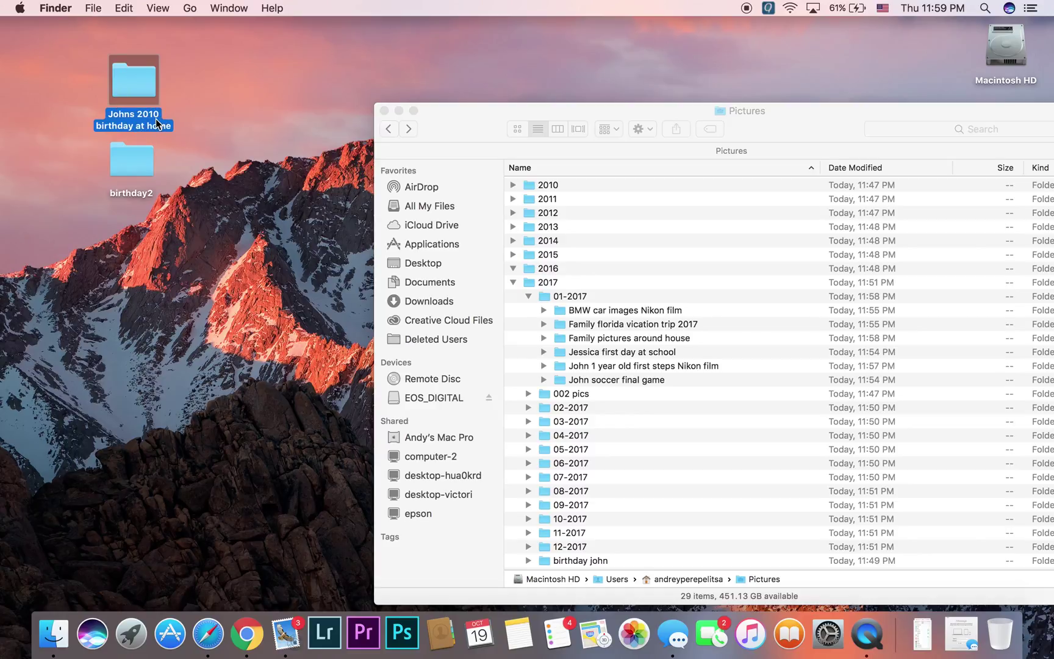
{"action": "left_click", "coordinate": [226, 129]}
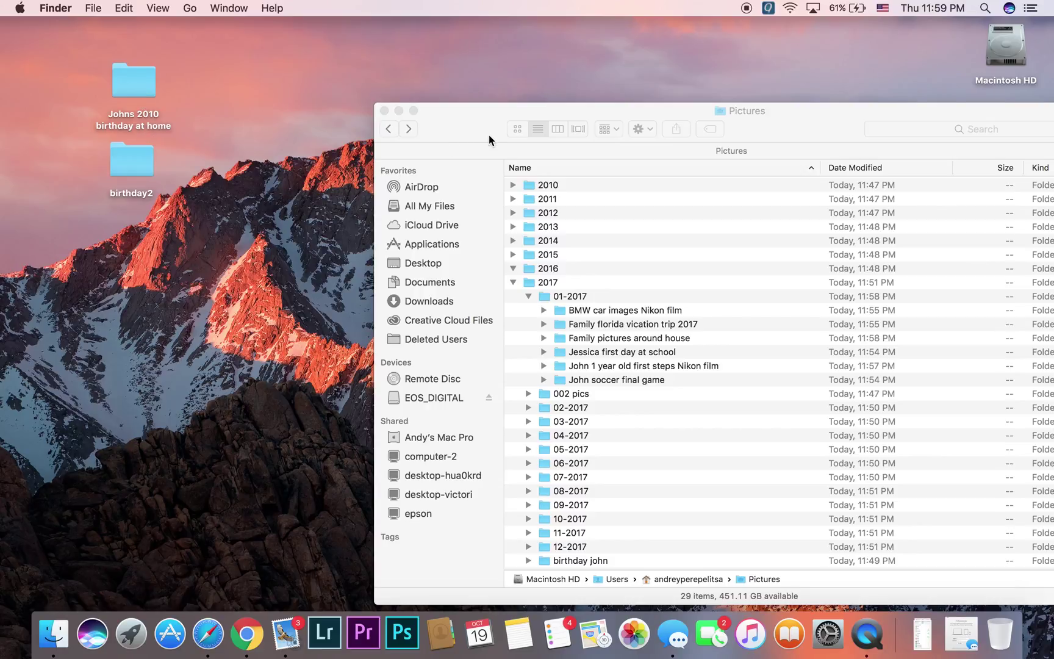
Move and resize the Pictures window to fit beside the desktop folders, and highlight the soccer final game folder in 01-2017
{"action": "left_click_drag", "start_coordinate": [489, 135], "coordinate": [430, 56]}
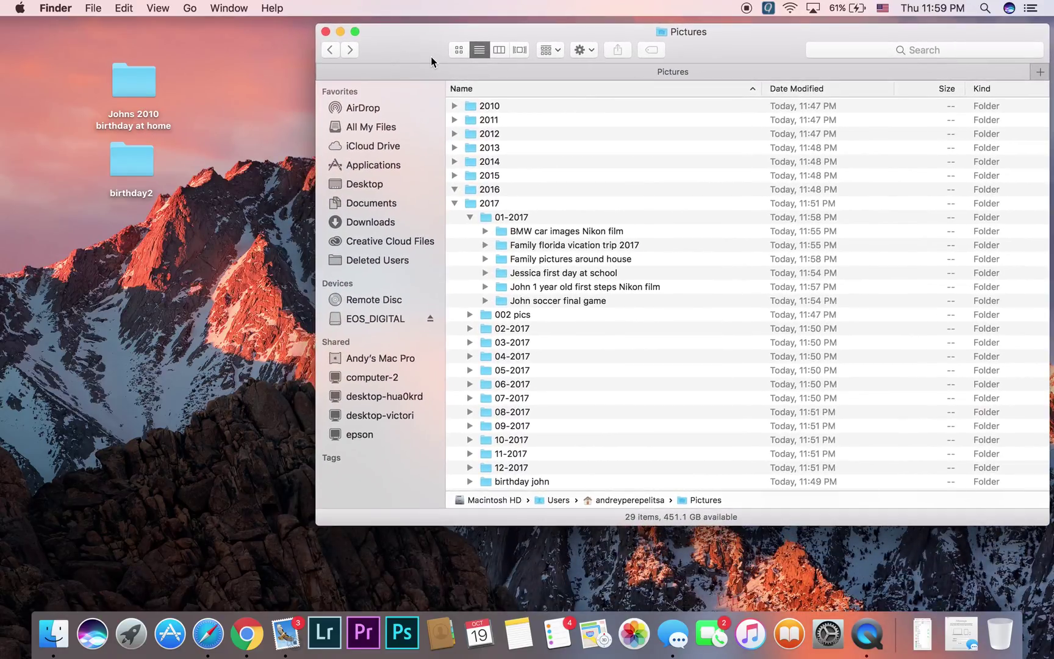
{"action": "left_click_drag", "start_coordinate": [433, 519], "coordinate": [432, 600]}
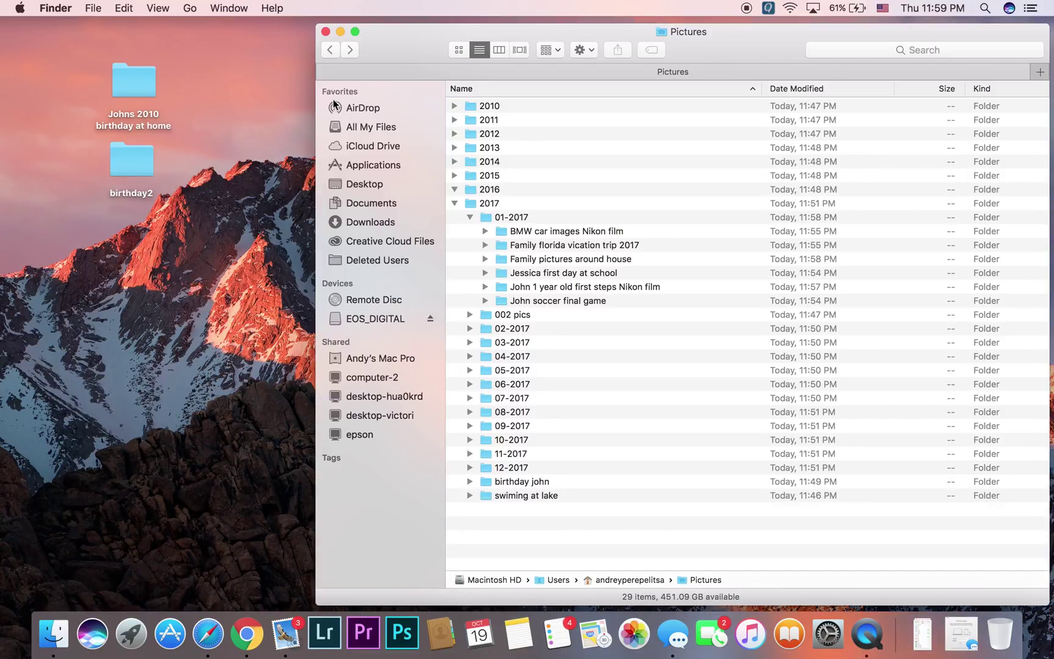
{"action": "left_click_drag", "start_coordinate": [316, 66], "coordinate": [377, 74]}
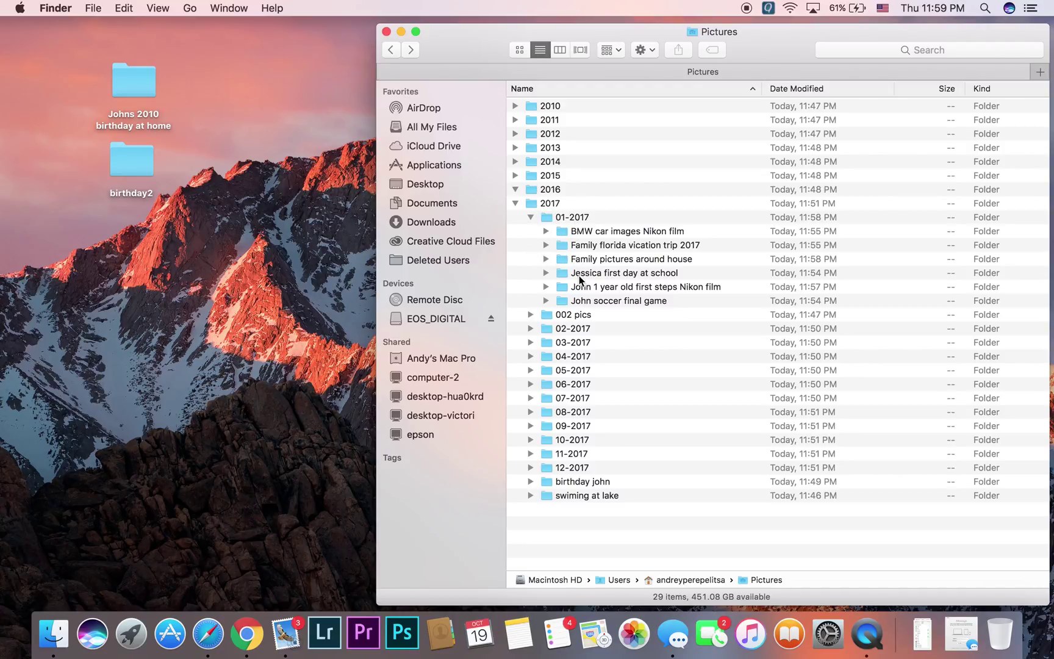
{"action": "left_click", "coordinate": [612, 300]}
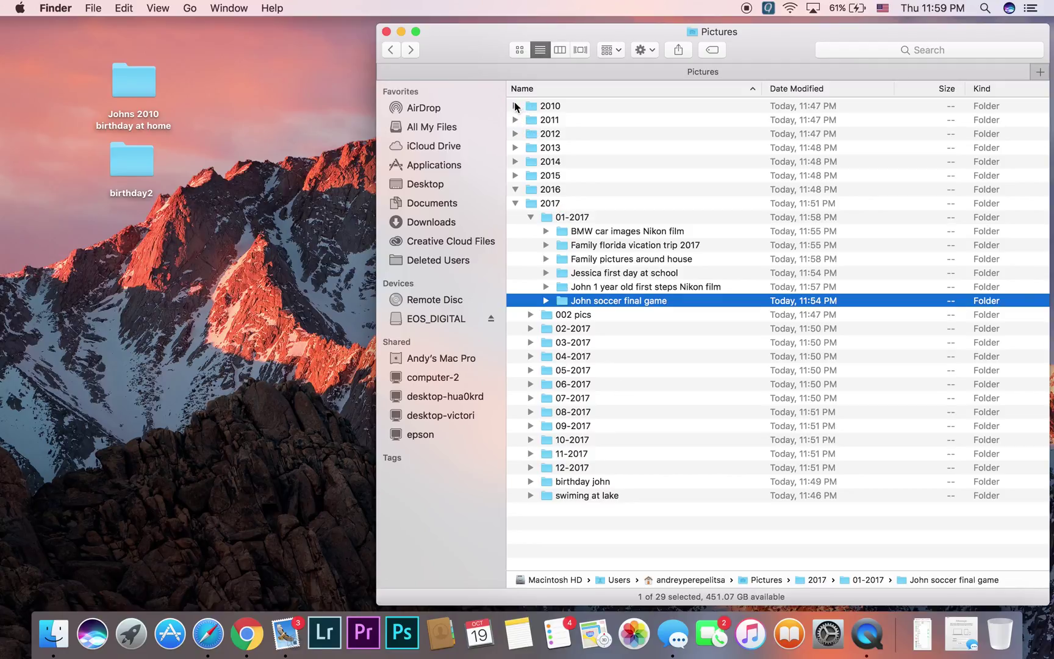
Collapse the 2017 folder, create a year folder named "2007" in Pictures, and expand 2017 again
{"action": "left_click", "coordinate": [515, 204]}
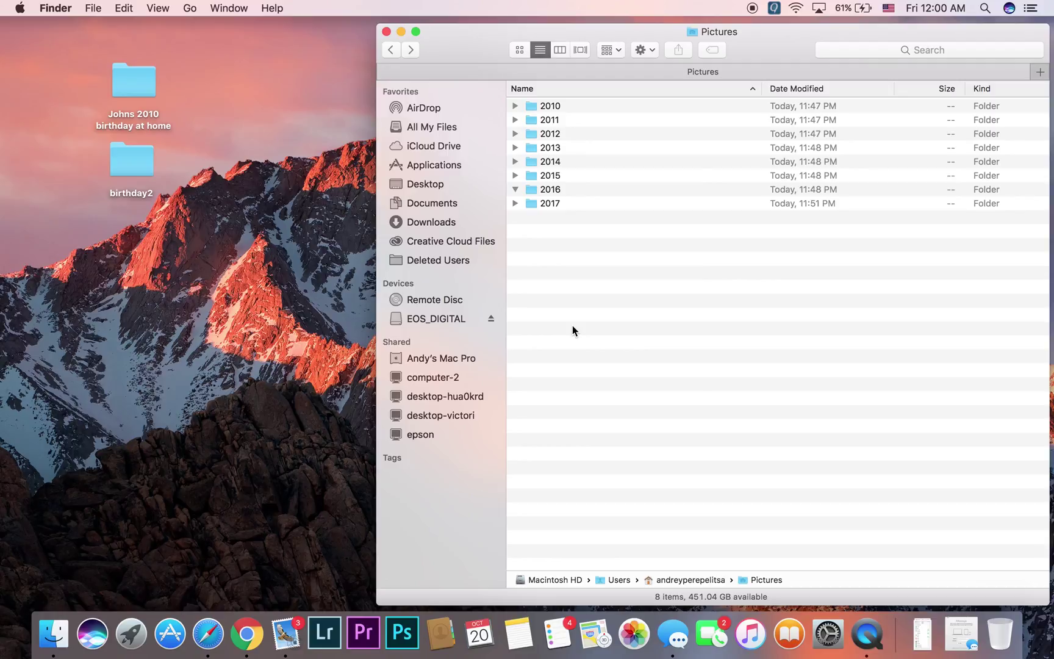
{"action": "right_click", "coordinate": [572, 327]}
{"action": "left_click", "coordinate": [587, 330]}
{"action": "type", "text": "2"}
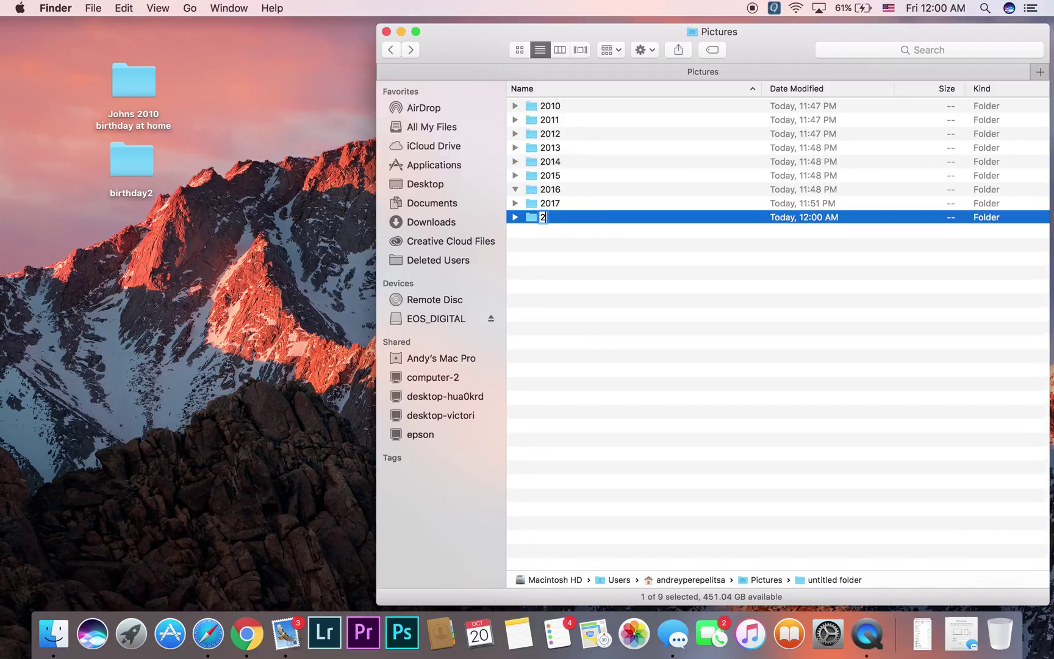
{"action": "type", "text": "007"}
{"action": "key", "text": "Return"}
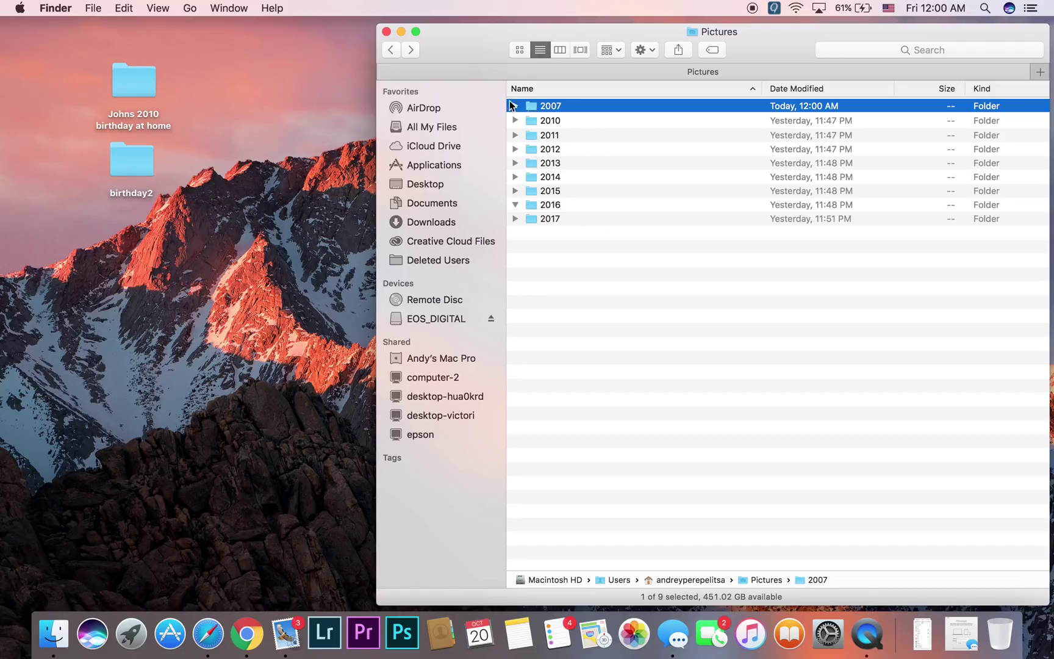
{"action": "left_click", "coordinate": [515, 219]}
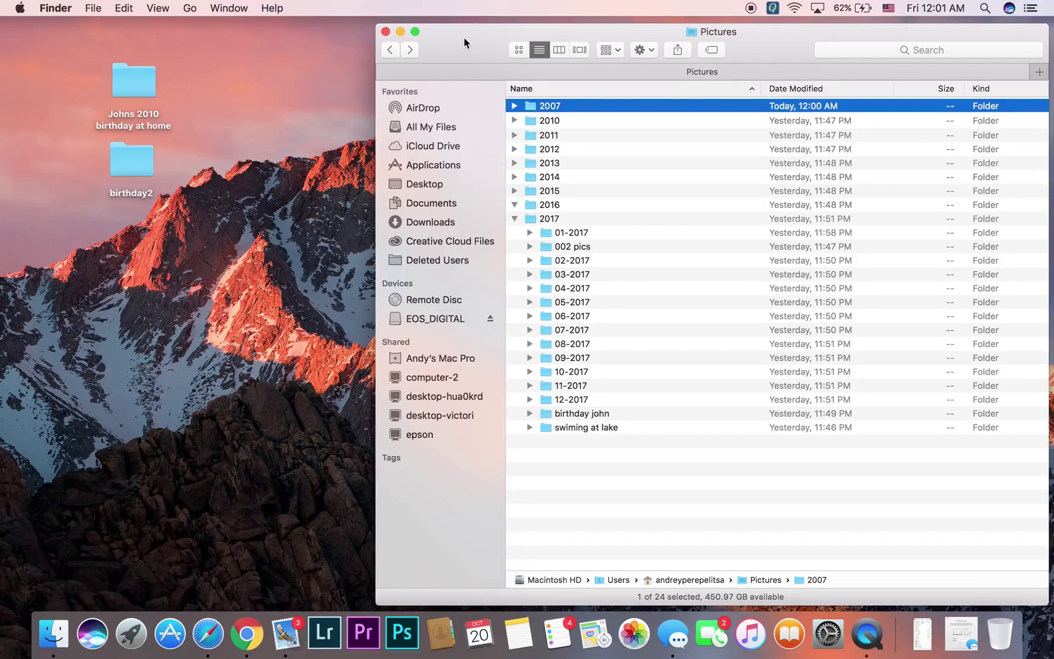
Uncover the desktop drives, open the EOS_DIGITAL card, and open its 100EOS5D folder inside DCIM
{"action": "left_click_drag", "start_coordinate": [464, 37], "coordinate": [335, 54]}
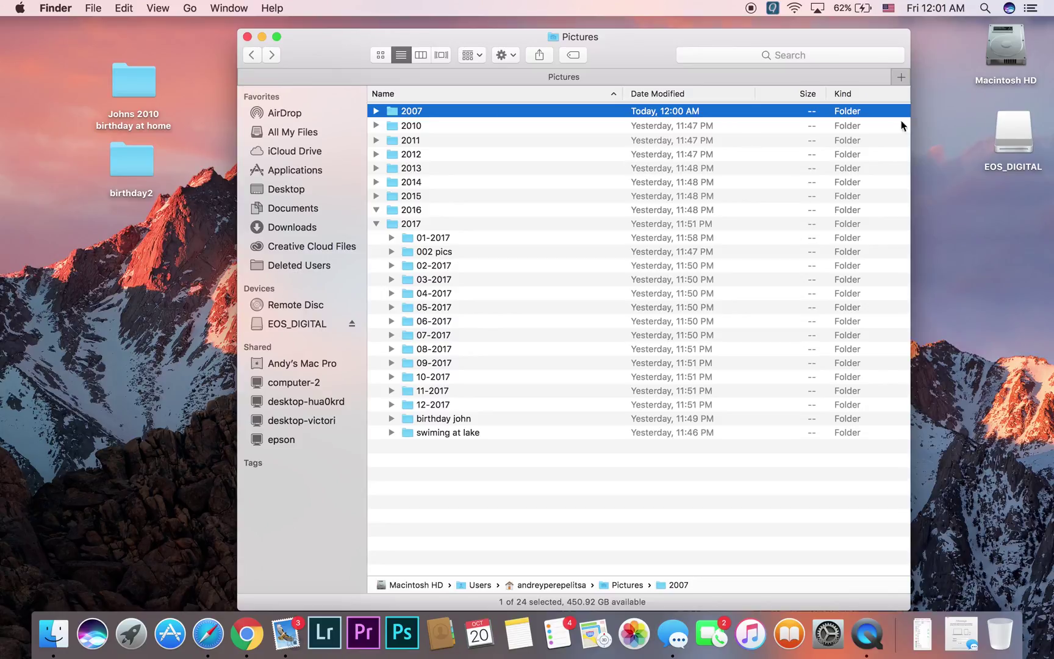
{"action": "left_click", "coordinate": [1010, 131]}
{"action": "double_click", "coordinate": [1010, 131]}
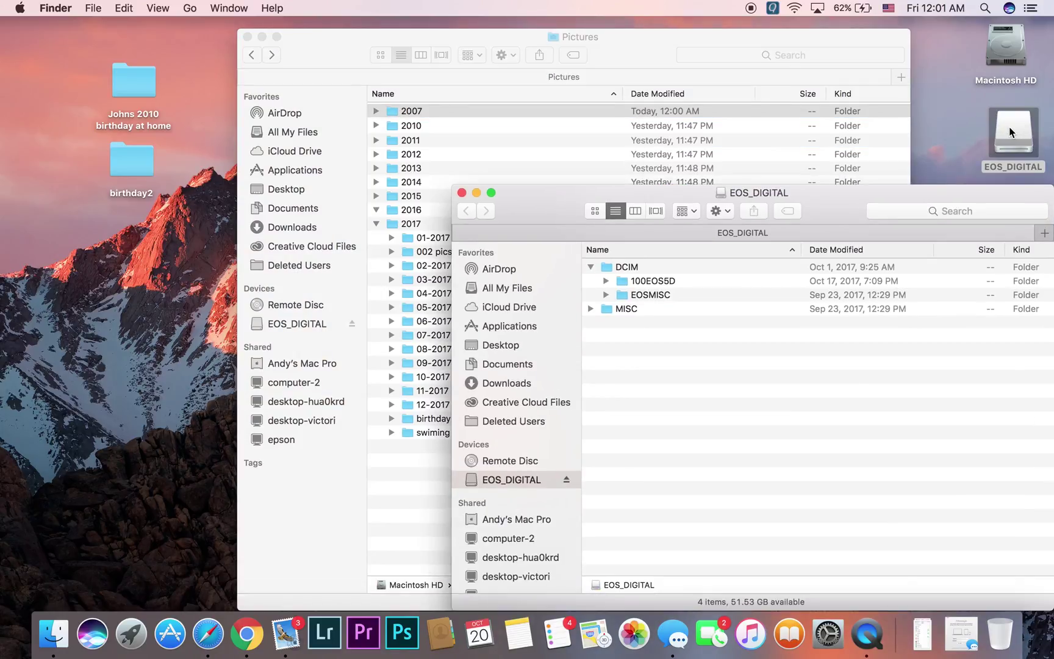
{"action": "left_click_drag", "start_coordinate": [543, 193], "coordinate": [122, 158]}
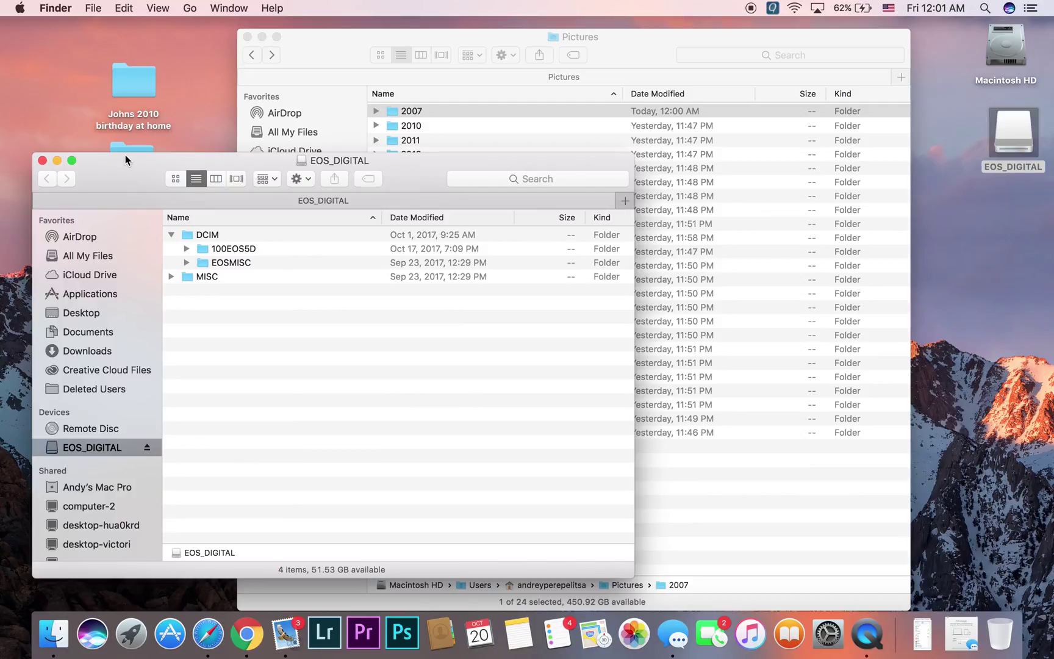
{"action": "double_click", "coordinate": [204, 249]}
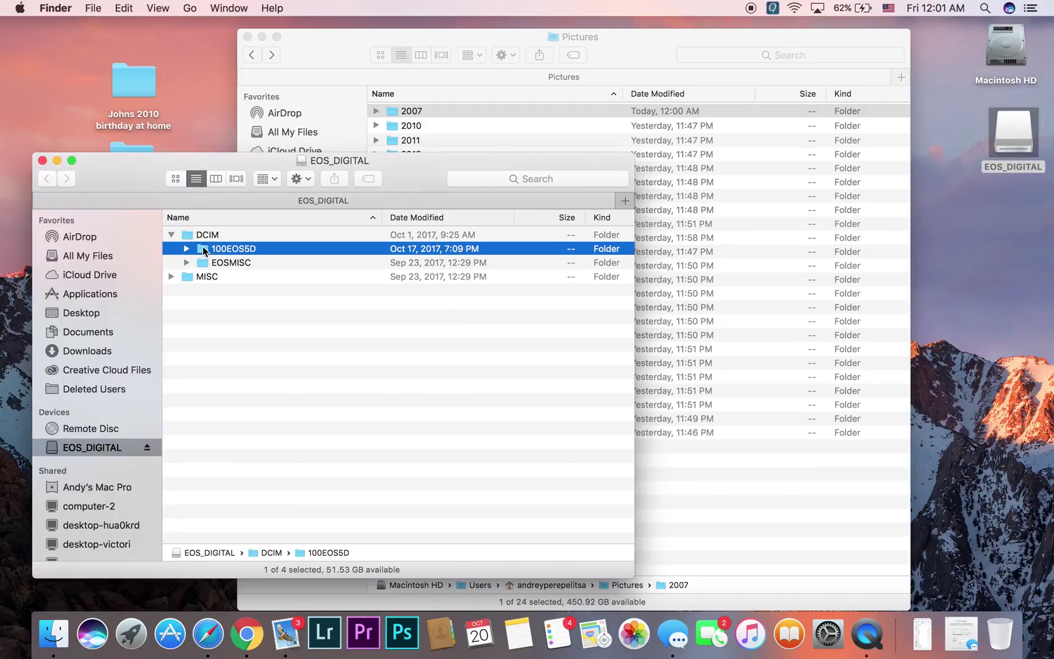
{"action": "left_click_drag", "start_coordinate": [143, 179], "coordinate": [111, 140]}
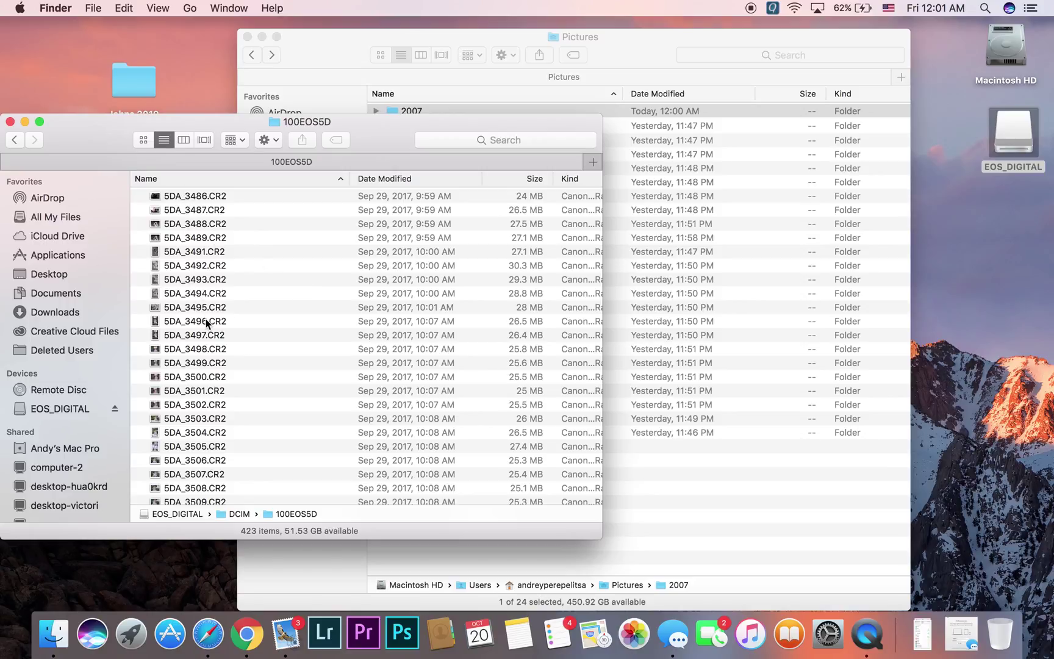
Arrange the Pictures and 100EOS5D windows side by side, and extend the 100EOS5D window down to the Dock
{"action": "left_click", "coordinate": [318, 56]}
{"action": "left_click_drag", "start_coordinate": [318, 54], "coordinate": [446, 42]}
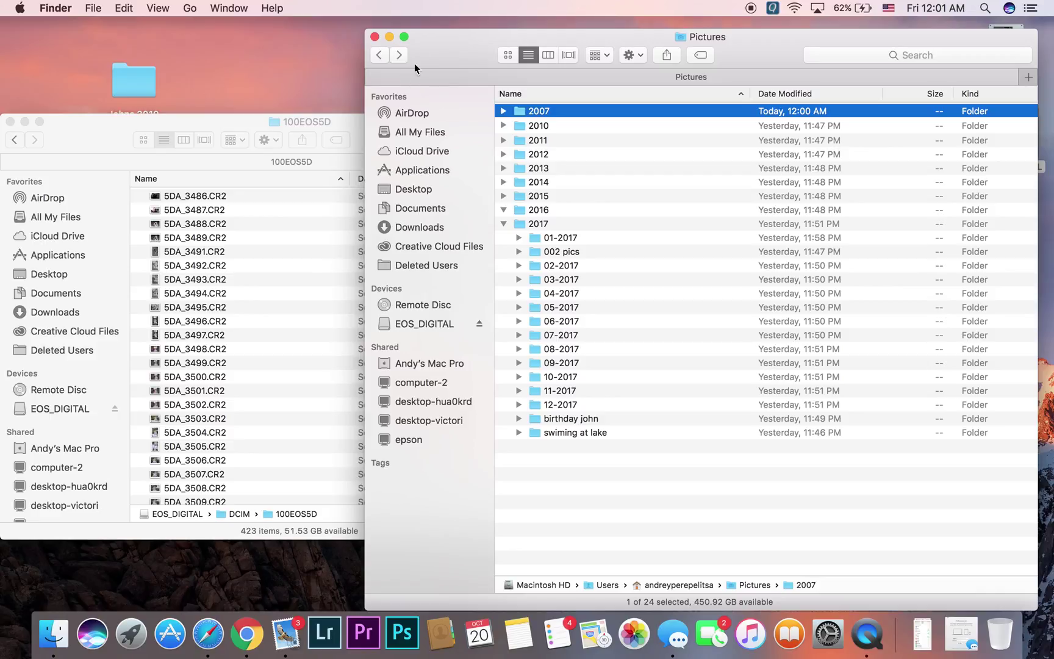
{"action": "left_click_drag", "start_coordinate": [451, 46], "coordinate": [465, 29]}
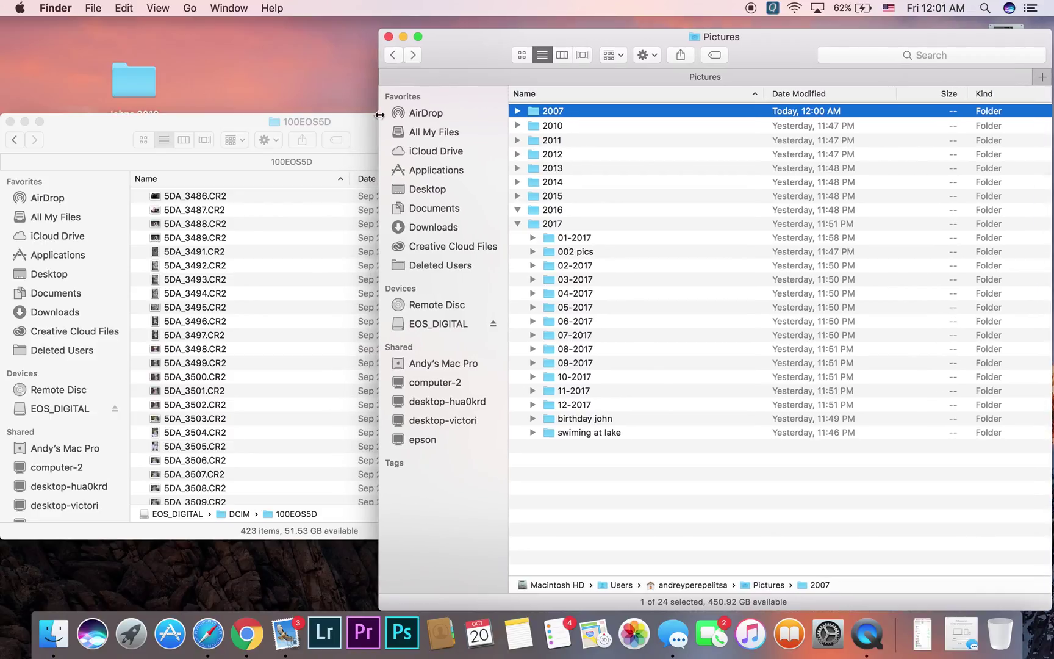
{"action": "left_click", "coordinate": [74, 141]}
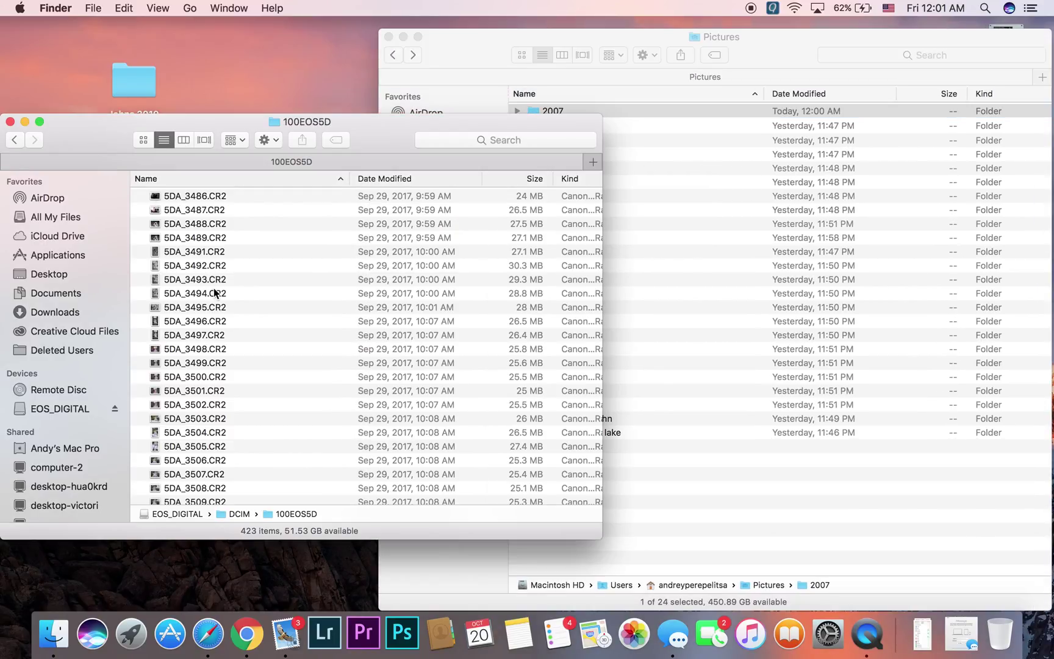
{"action": "scroll", "coordinate": [214, 289], "scroll_direction": "down", "scroll_amount": 5}
{"action": "scroll", "coordinate": [213, 288], "scroll_direction": "up", "scroll_amount": 5}
{"action": "left_click_drag", "start_coordinate": [380, 140], "coordinate": [382, 44]}
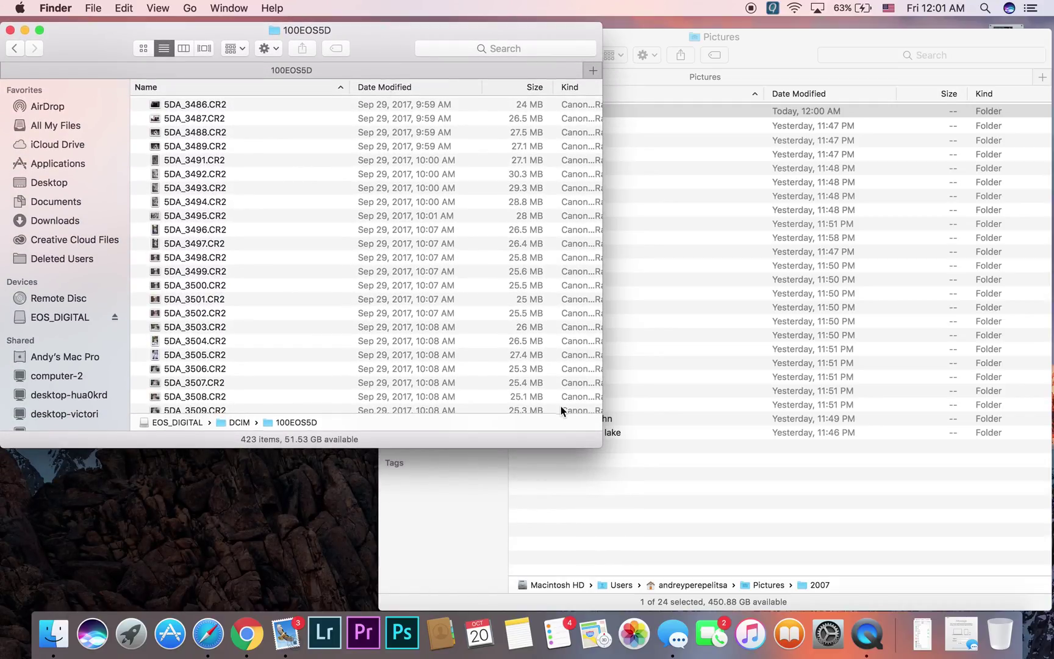
{"action": "left_click_drag", "start_coordinate": [600, 446], "coordinate": [582, 608]}
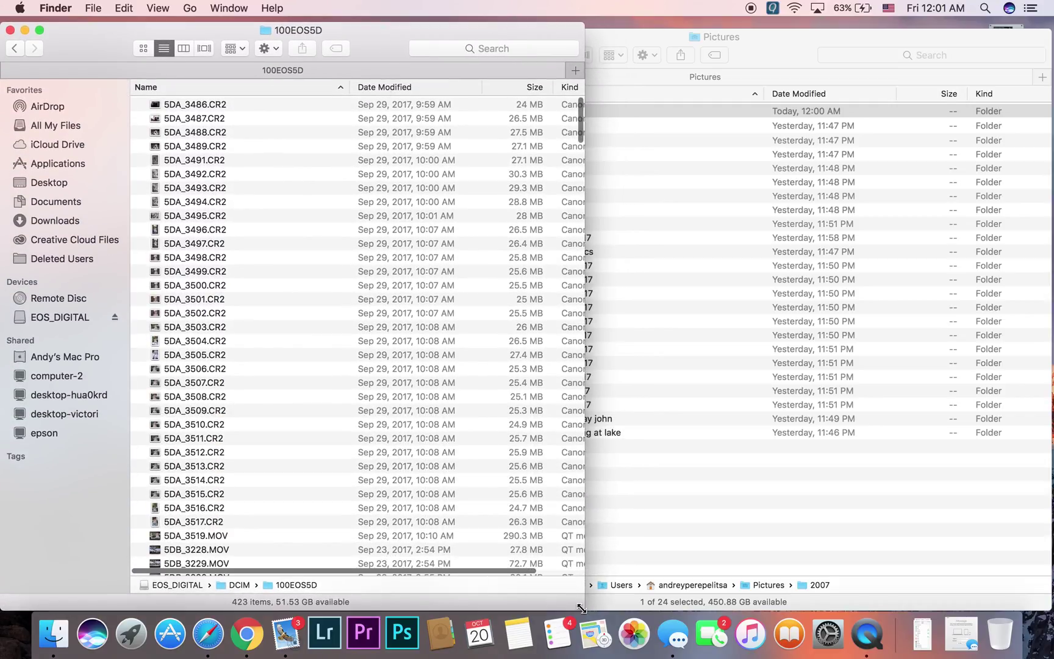
Examine the modification dates in 100EOS5D around 5DB_3465.MOV and 5DB_3520.CR2 to see where one shoot ends and another starts
{"action": "scroll", "coordinate": [417, 329], "scroll_direction": "down", "scroll_amount": 10}
{"action": "scroll", "coordinate": [416, 330], "scroll_direction": "up", "scroll_amount": 5}
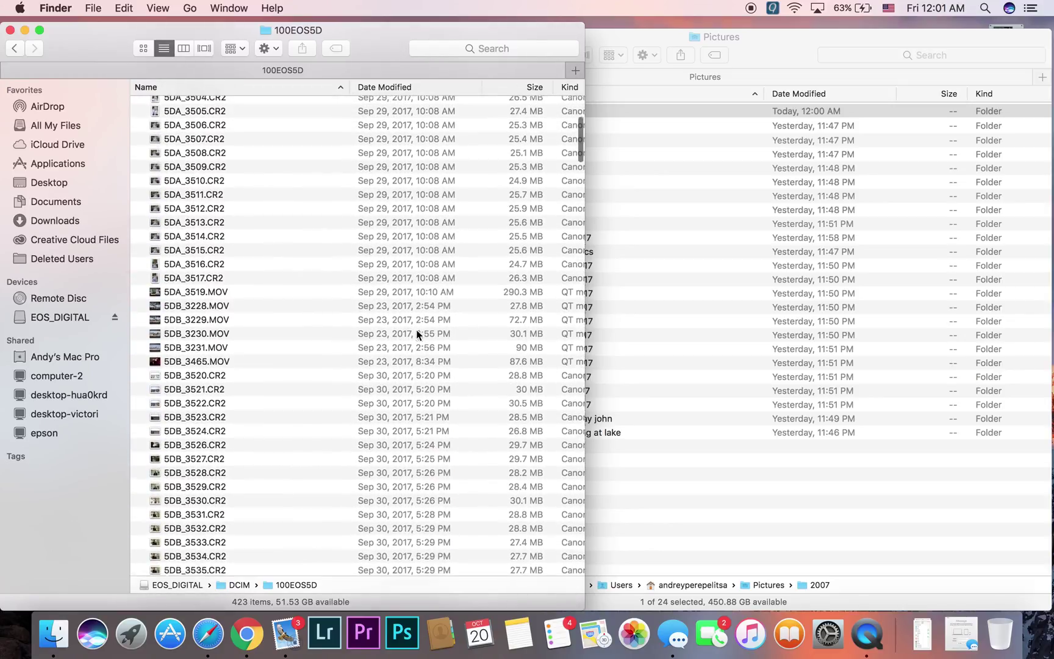
{"action": "scroll", "coordinate": [417, 333], "scroll_direction": "up", "scroll_amount": 3}
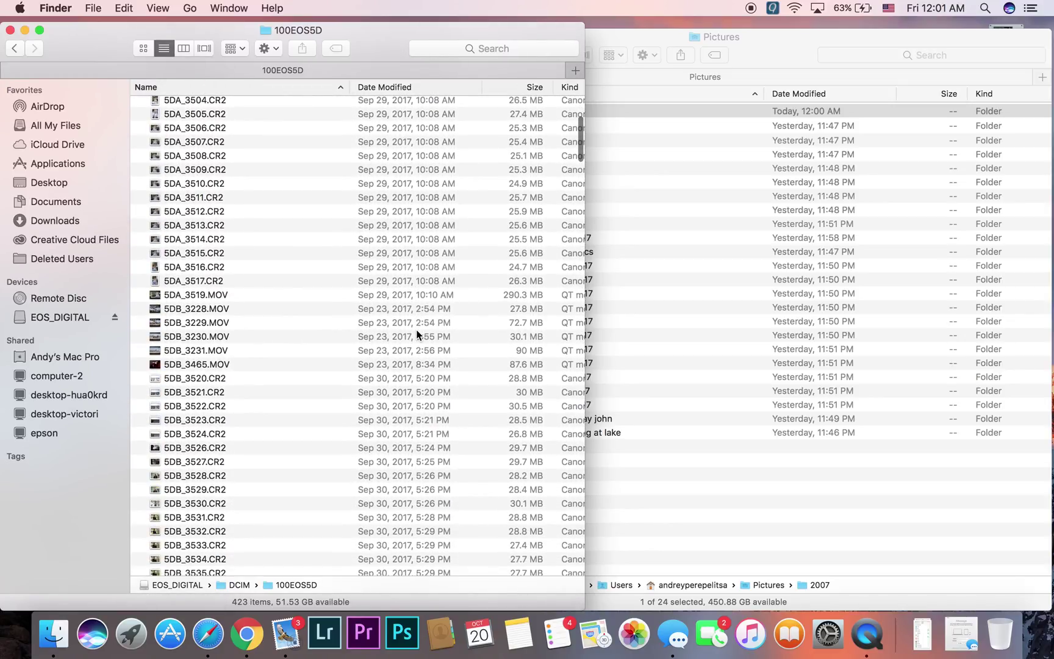
{"action": "scroll", "coordinate": [396, 326], "scroll_direction": "up", "scroll_amount": 3}
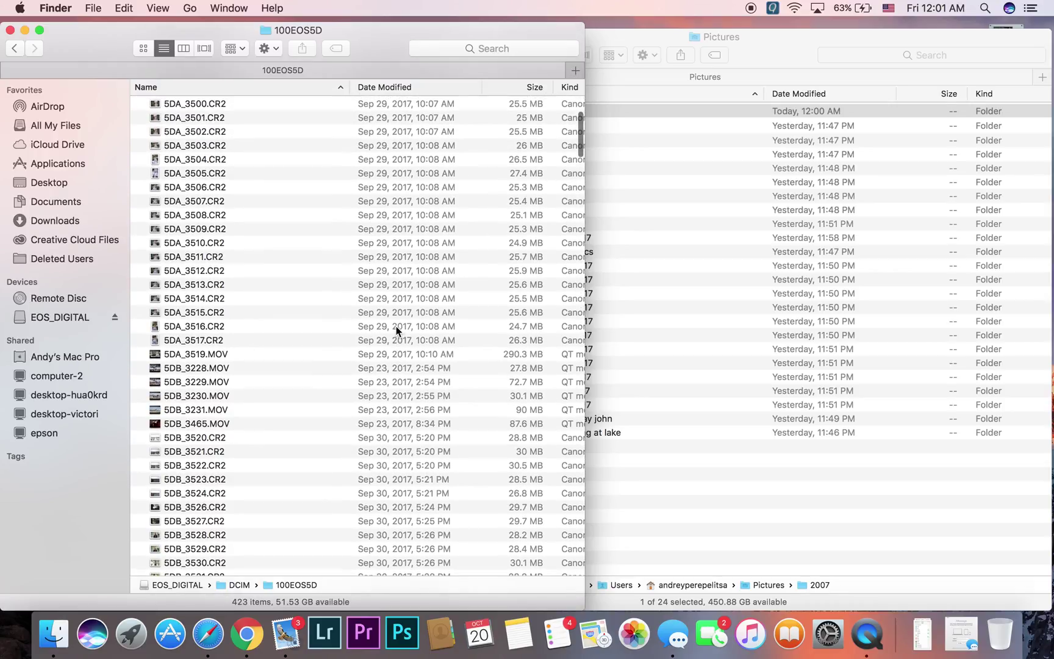
{"action": "left_click", "coordinate": [385, 425]}
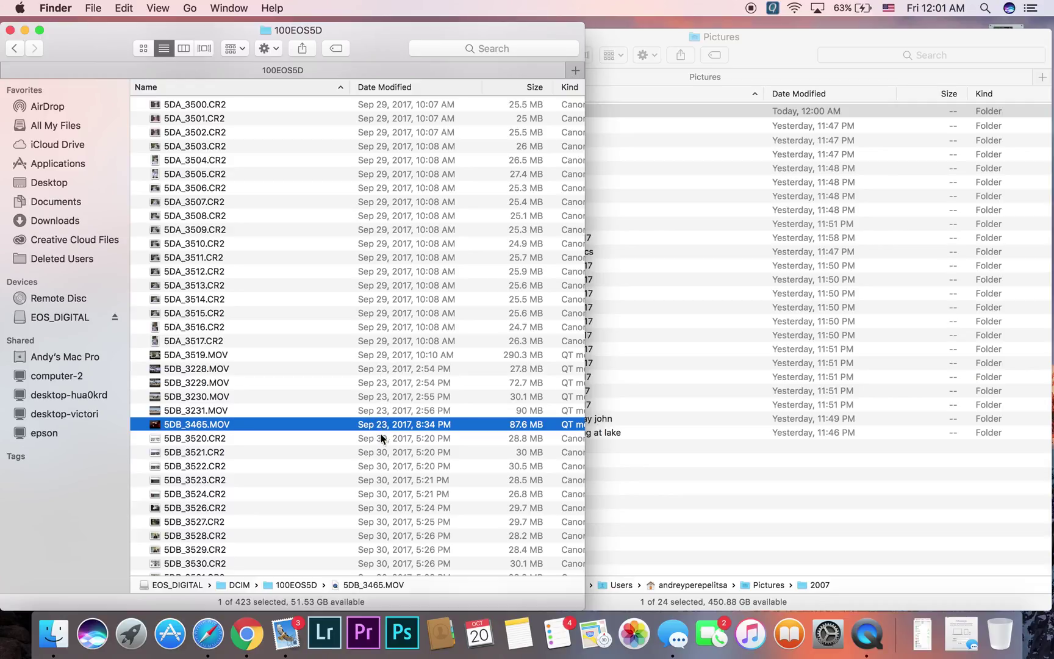
{"action": "left_click", "coordinate": [381, 438]}
Open the 09-2017 folder within 2017 and add a new folder inside it
{"action": "left_click", "coordinate": [708, 504]}
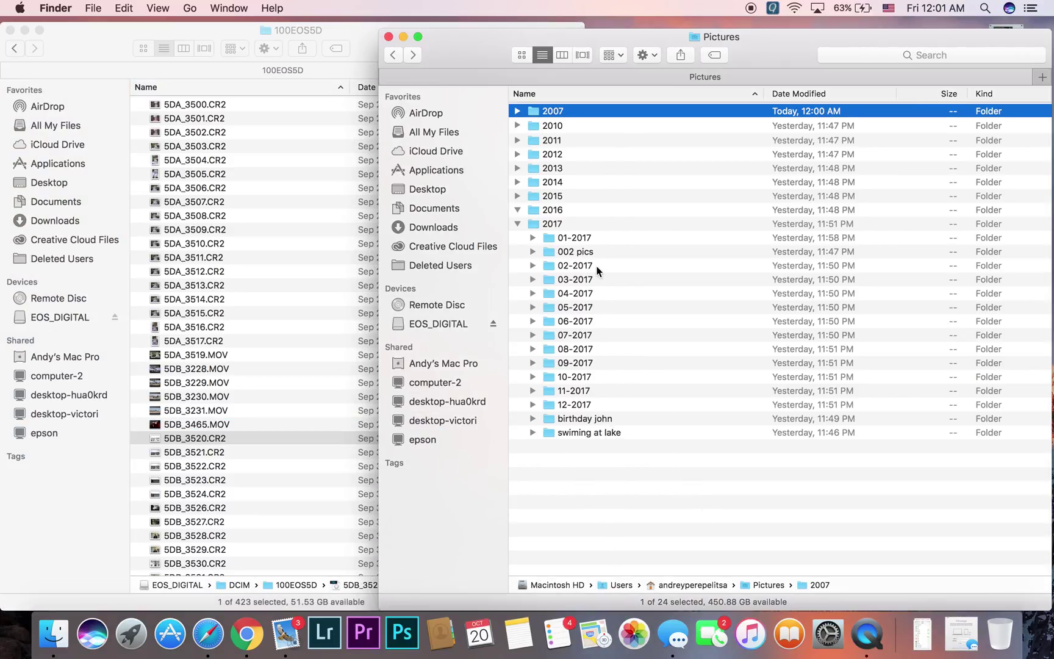
{"action": "double_click", "coordinate": [554, 362]}
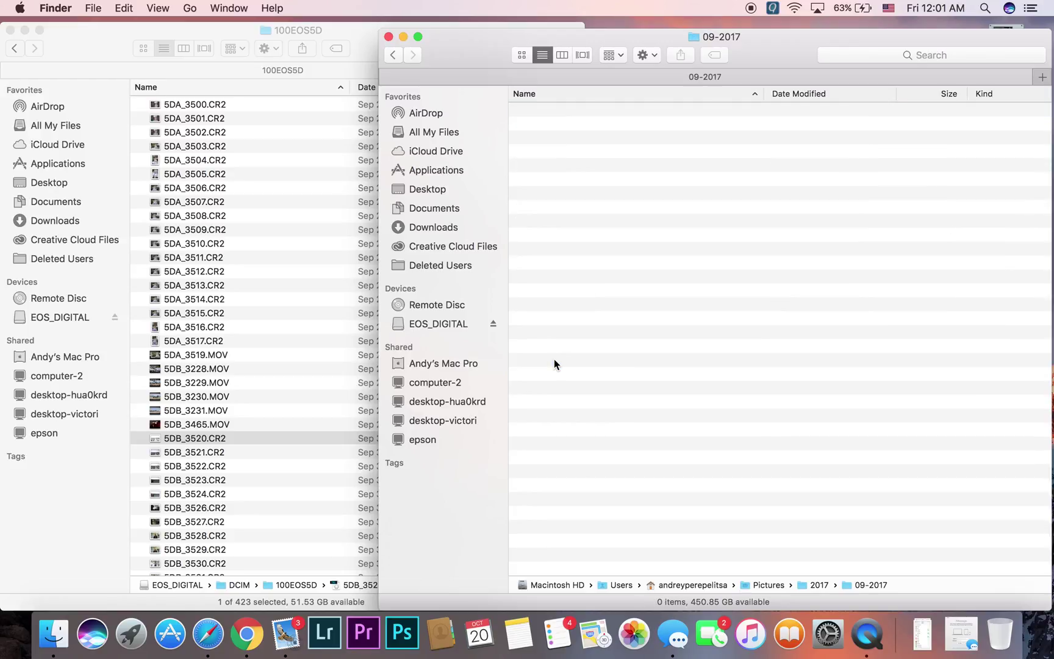
{"action": "right_click", "coordinate": [613, 195]}
{"action": "left_click", "coordinate": [636, 202]}
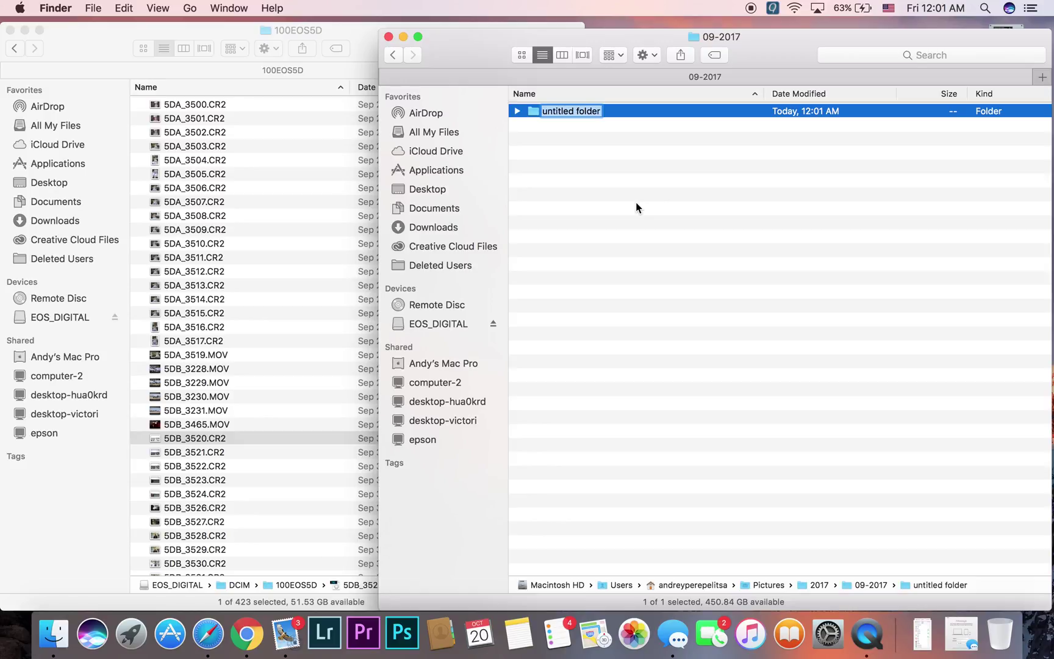
{"action": "type", "text": "200"}
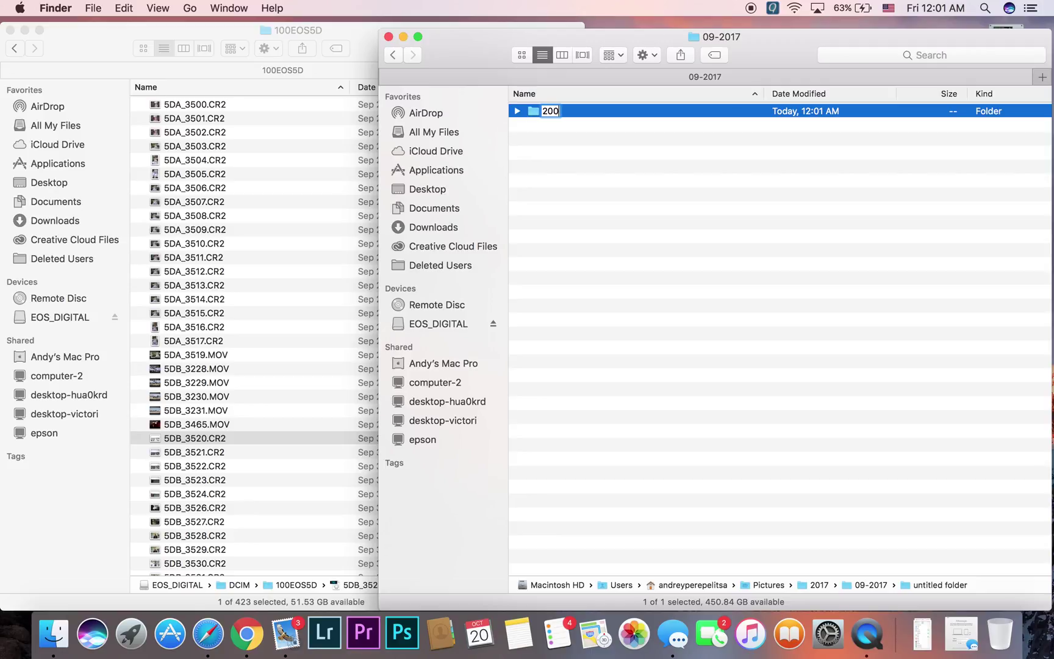
{"action": "key", "text": "BackSpace"}
{"action": "type", "text": "17-09"}
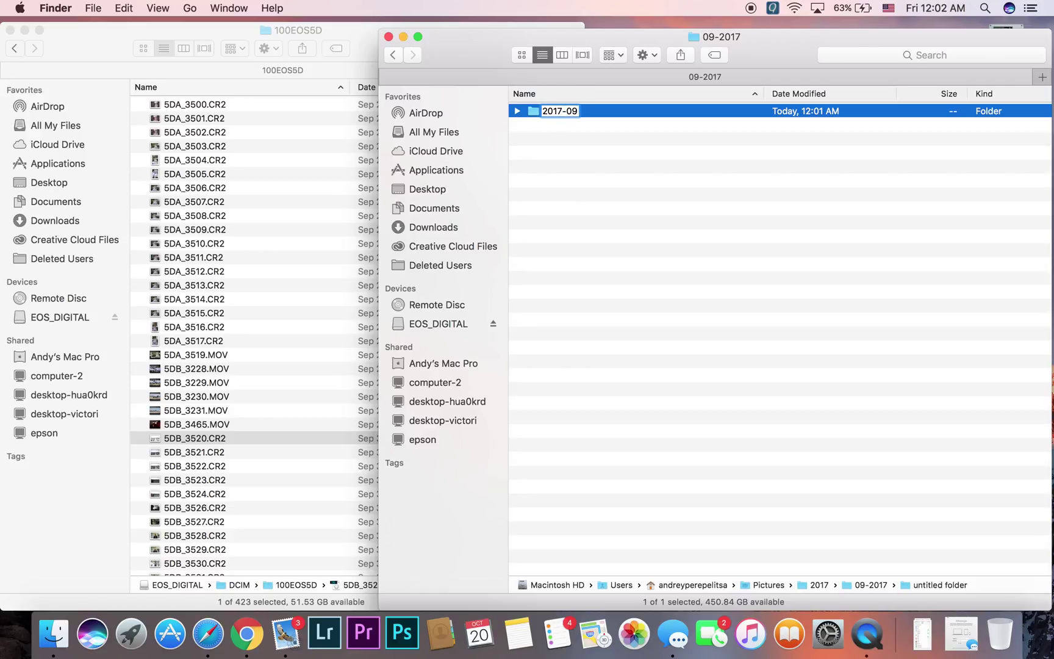
{"action": "type", "text": "-23"}
{"action": "key", "text": "BackSpace"}
{"action": "key", "text": "BackSpace"}
{"action": "key", "text": "BackSpace"}
{"action": "key", "text": "BackSpace"}
{"action": "key", "text": "BackSpace"}
{"action": "key", "text": "BackSpace"}
{"action": "key", "text": "BackSpace"}
{"action": "key", "text": "BackSpace"}
{"action": "key", "text": "BackSpace"}
{"action": "key", "text": "BackSpace"}
{"action": "type", "text": "family"}
{"action": "key", "text": "BackSpace"}
{"action": "key", "text": "BackSpace"}
{"action": "key", "text": "BackSpace"}
{"action": "key", "text": "BackSpace"}
{"action": "key", "text": "BackSpace"}
{"action": "key", "text": "BackSpace"}
Name the new folder in 09-2017 with the child's first name
{"action": "type", "text": "John"}
{"action": "key", "text": "Return"}
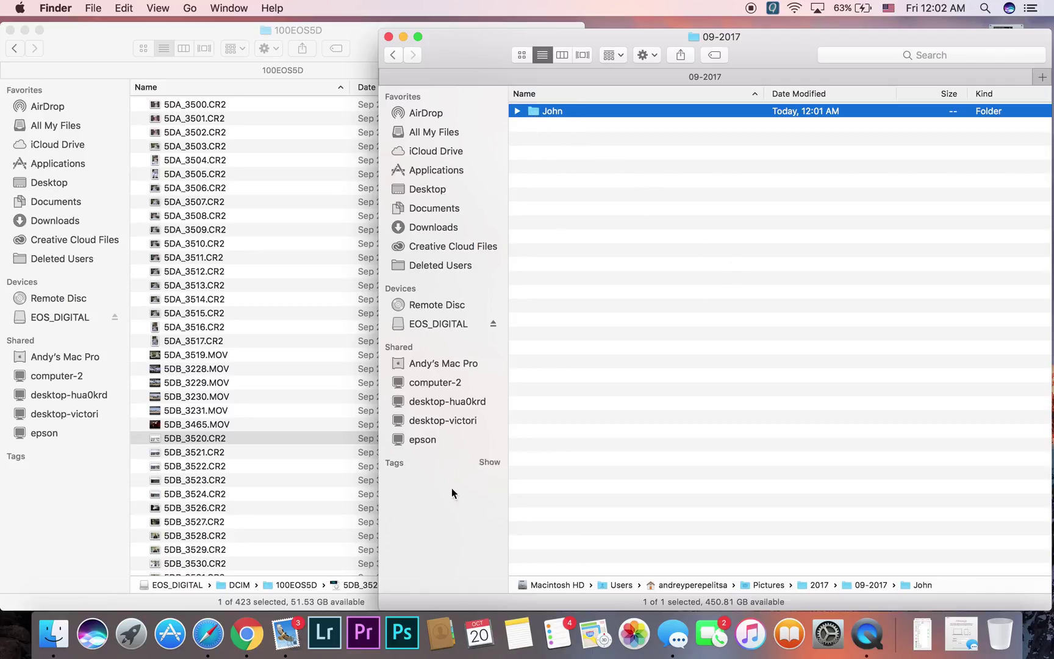
Examine the dates of the card's photos in 100EOS5D from 5DB_3520.CR2 onward
{"action": "left_click", "coordinate": [247, 482]}
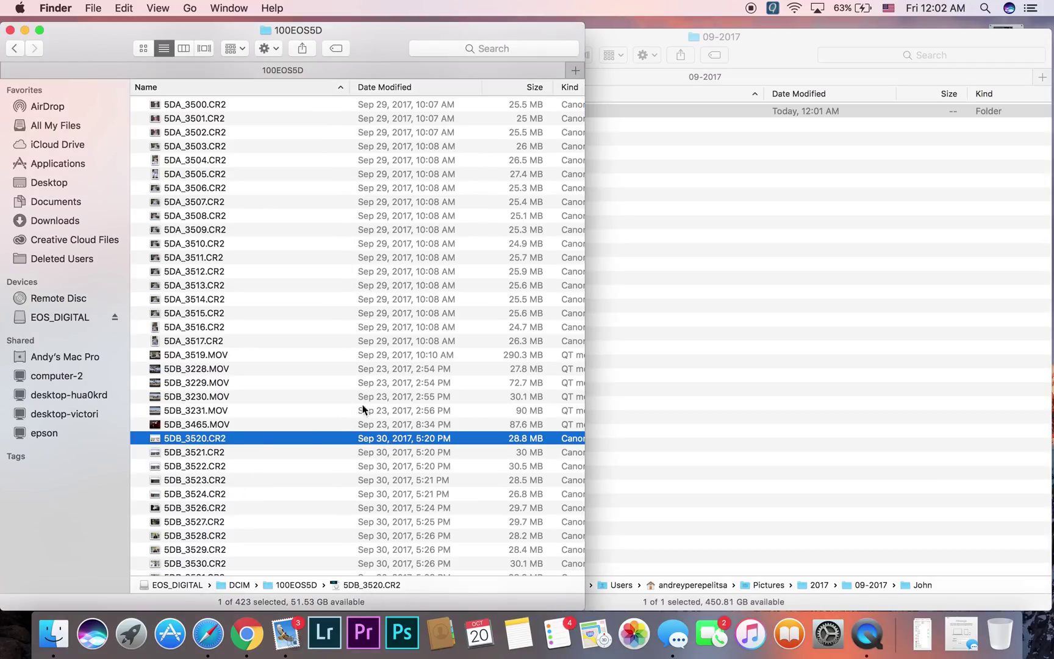
{"action": "left_click", "coordinate": [792, 267]}
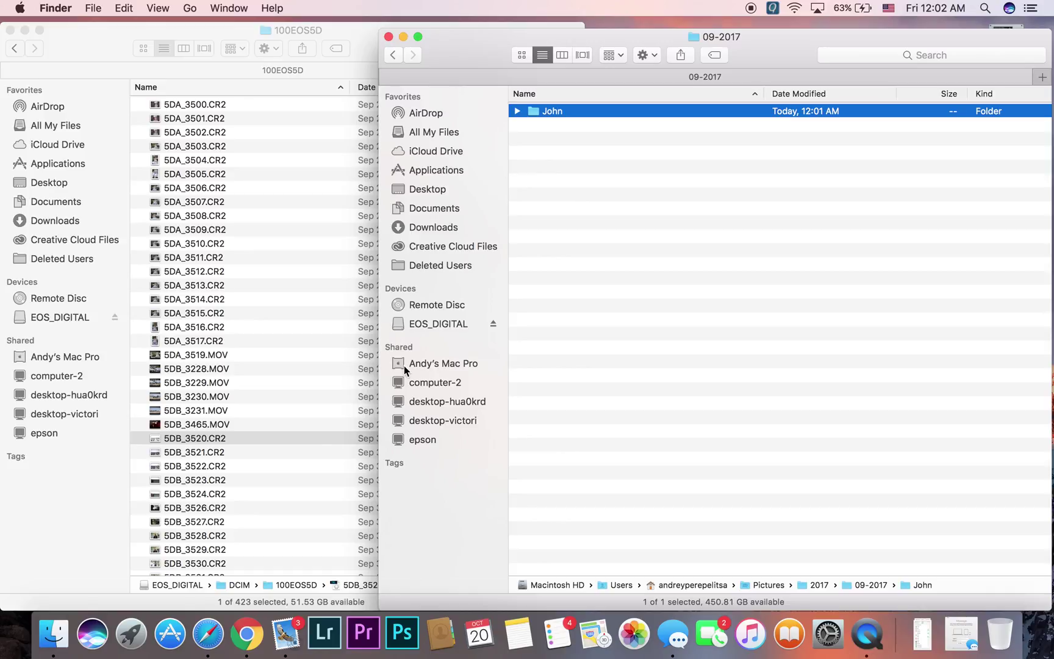
{"action": "left_click", "coordinate": [310, 436]}
{"action": "scroll", "coordinate": [310, 436], "scroll_direction": "down", "scroll_amount": 8}
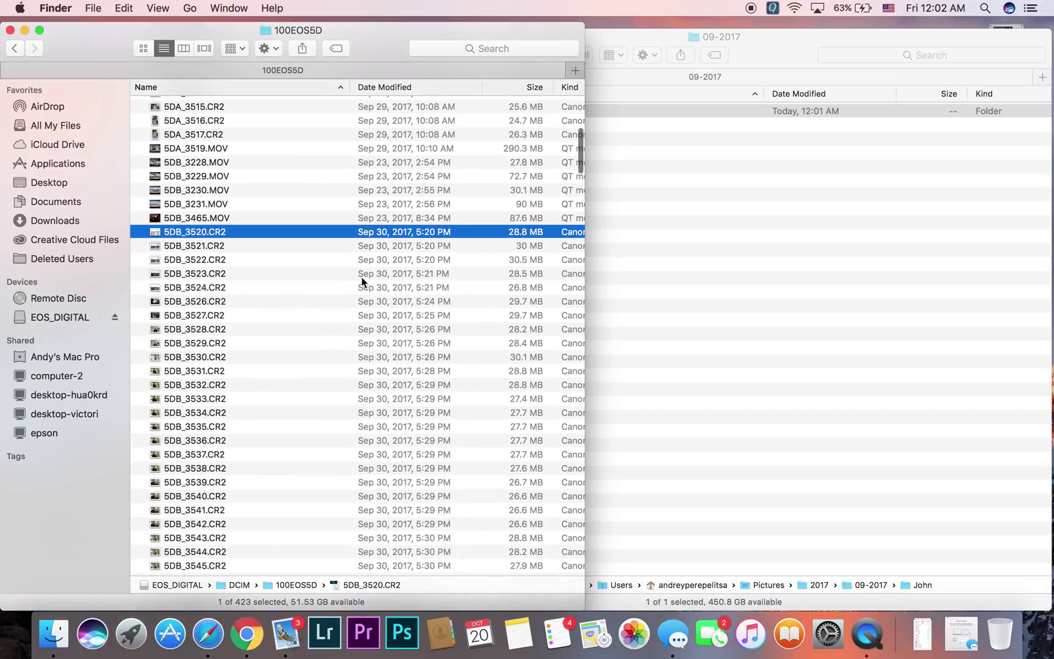
{"action": "scroll", "coordinate": [389, 248], "scroll_direction": "down", "scroll_amount": 10}
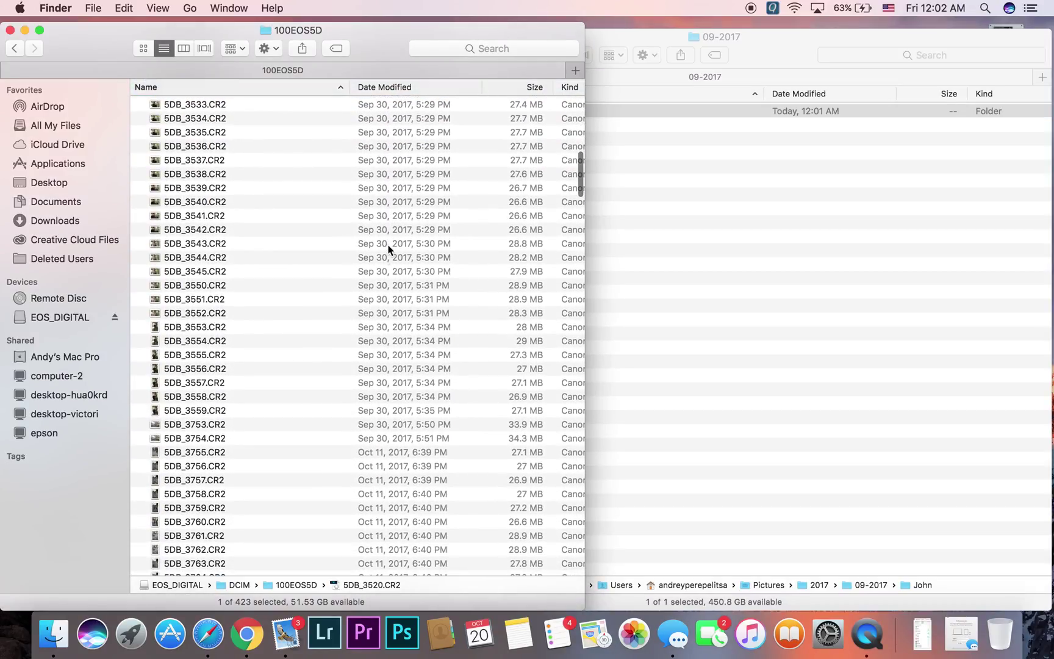
Open the child's folder in 09-2017 and create a subfolder named "ORG"
{"action": "left_click", "coordinate": [751, 295]}
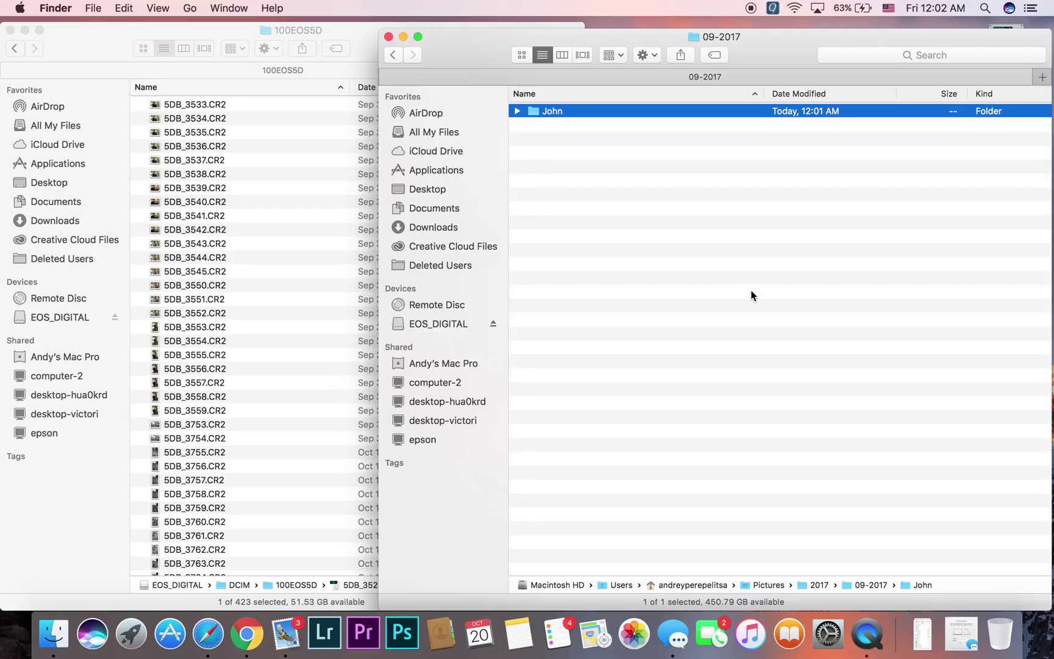
{"action": "double_click", "coordinate": [536, 112]}
{"action": "right_click", "coordinate": [572, 170]}
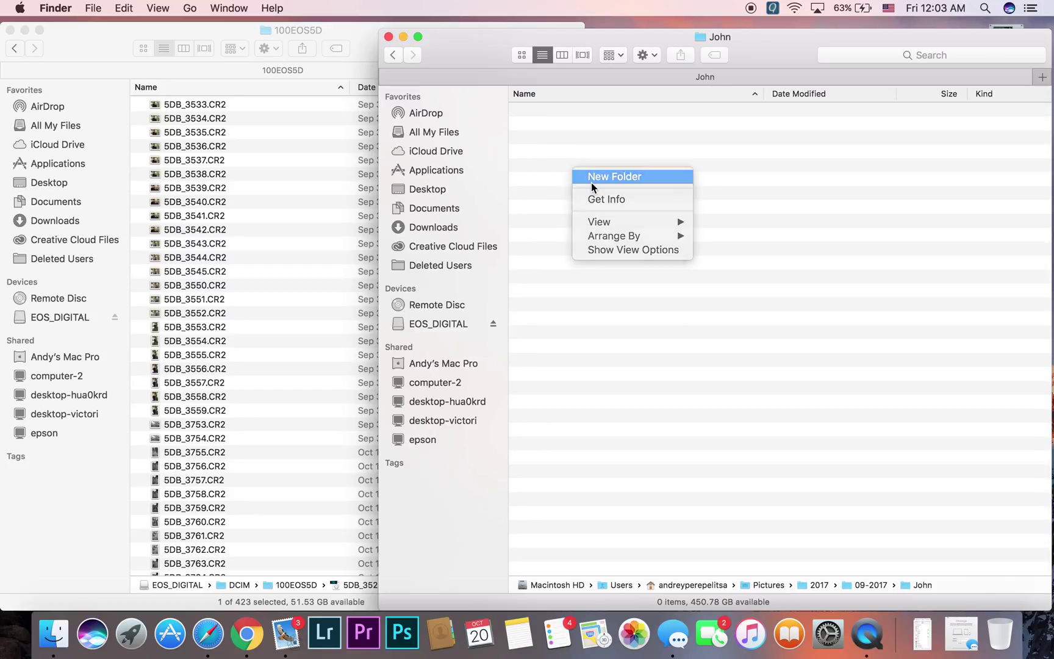
{"action": "left_click", "coordinate": [591, 177]}
{"action": "type", "text": "OR"}
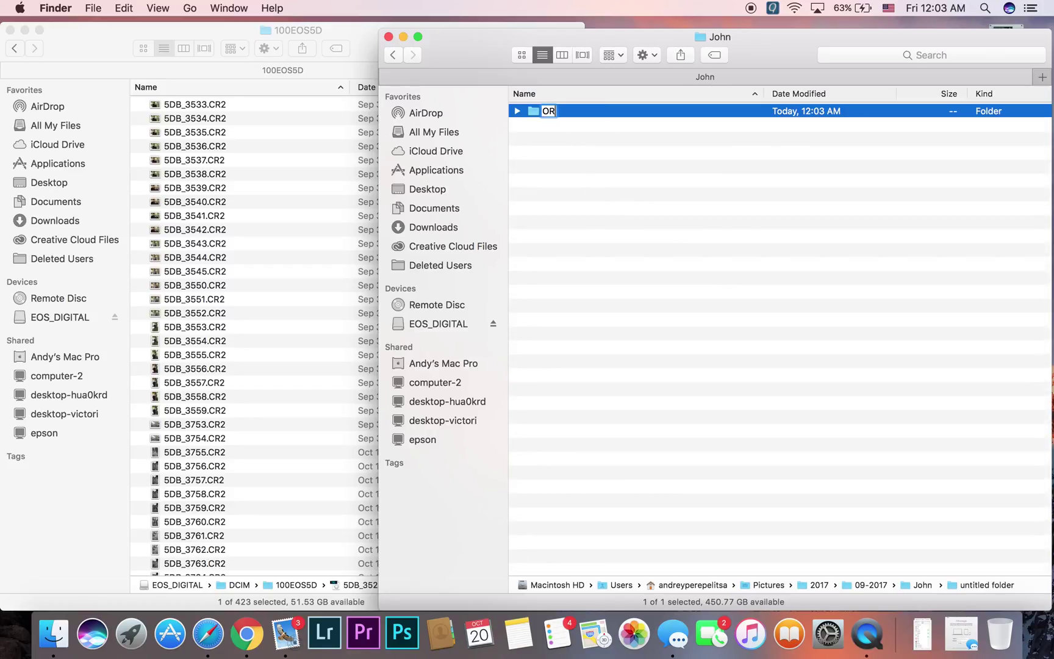
{"action": "type", "text": "G"}
{"action": "key", "text": "Return"}
Create a second subfolder named "Picked" alongside ORG
{"action": "right_click", "coordinate": [555, 177]}
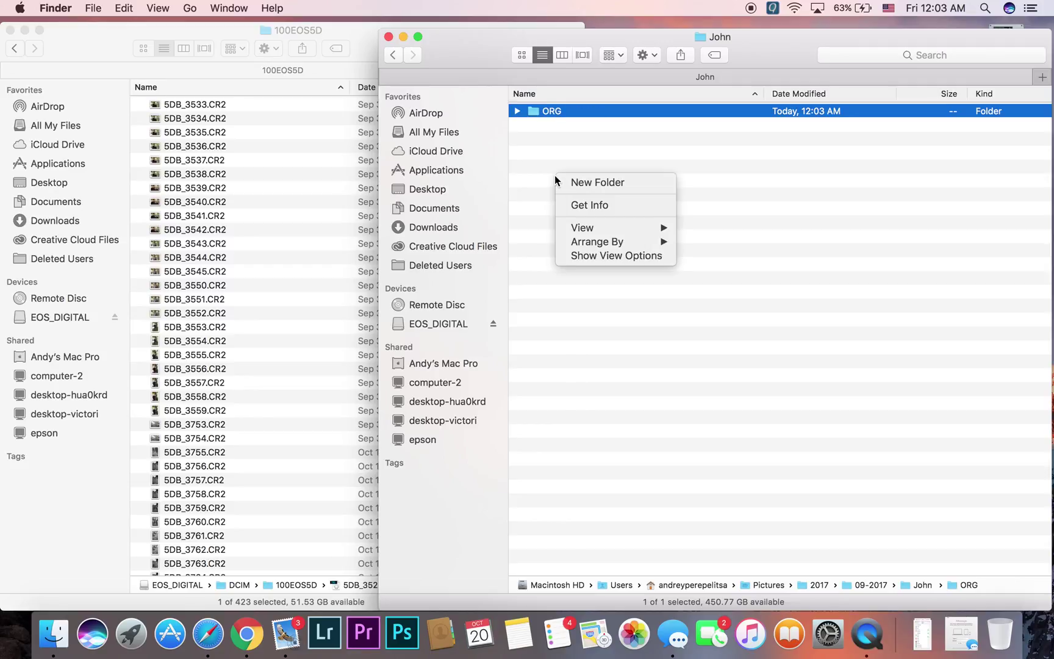
{"action": "left_click", "coordinate": [571, 181]}
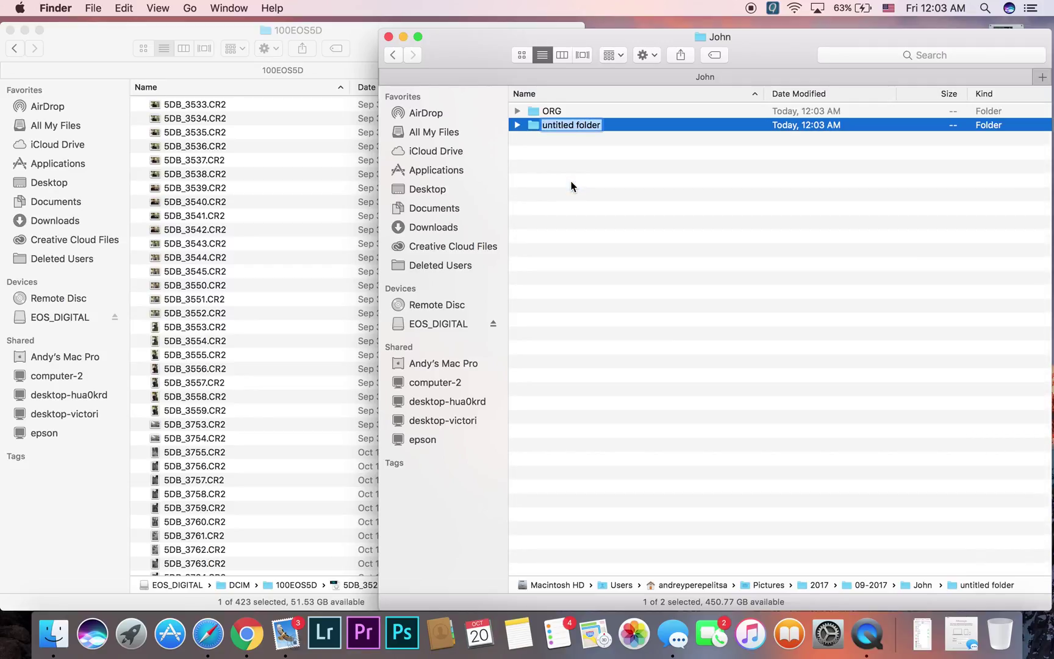
{"action": "type", "text": "Picked"}
{"action": "key", "text": "Return"}
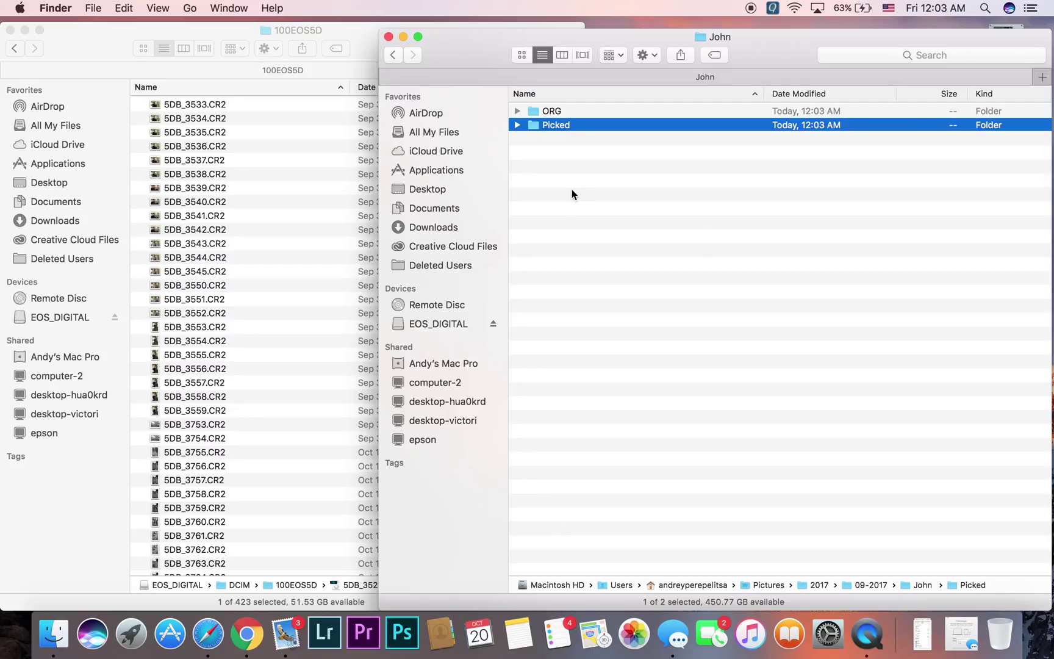
Create a third subfolder named "Final" alongside ORG and Picked, and select the ORG folder
{"action": "right_click", "coordinate": [572, 189]}
{"action": "left_click", "coordinate": [586, 193]}
{"action": "type", "text": "Fi"}
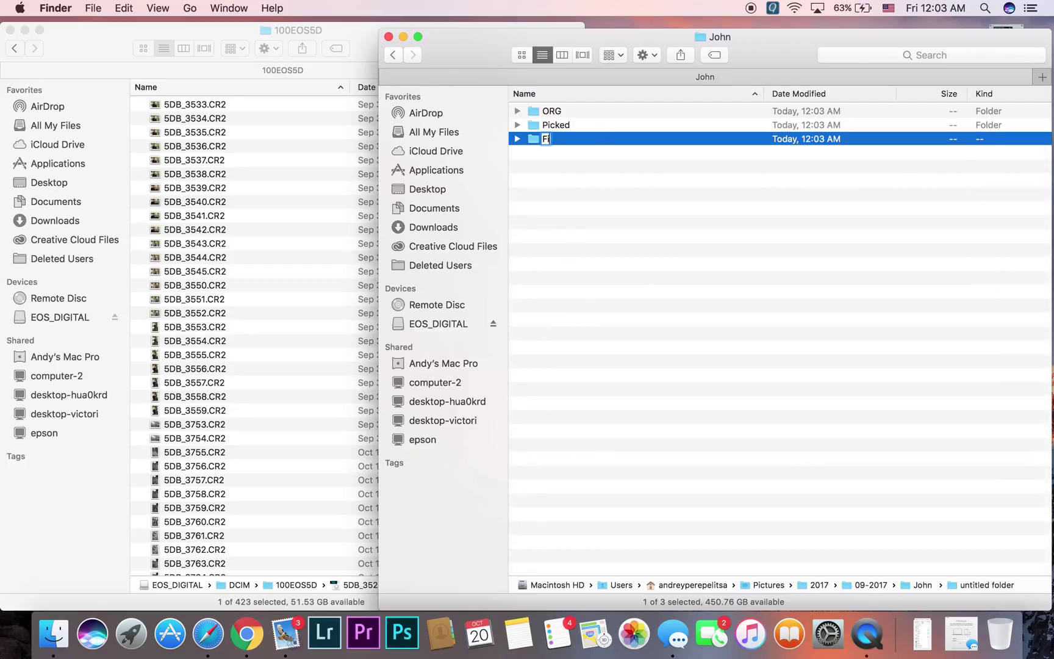
{"action": "type", "text": "nal"}
{"action": "key", "text": "Return"}
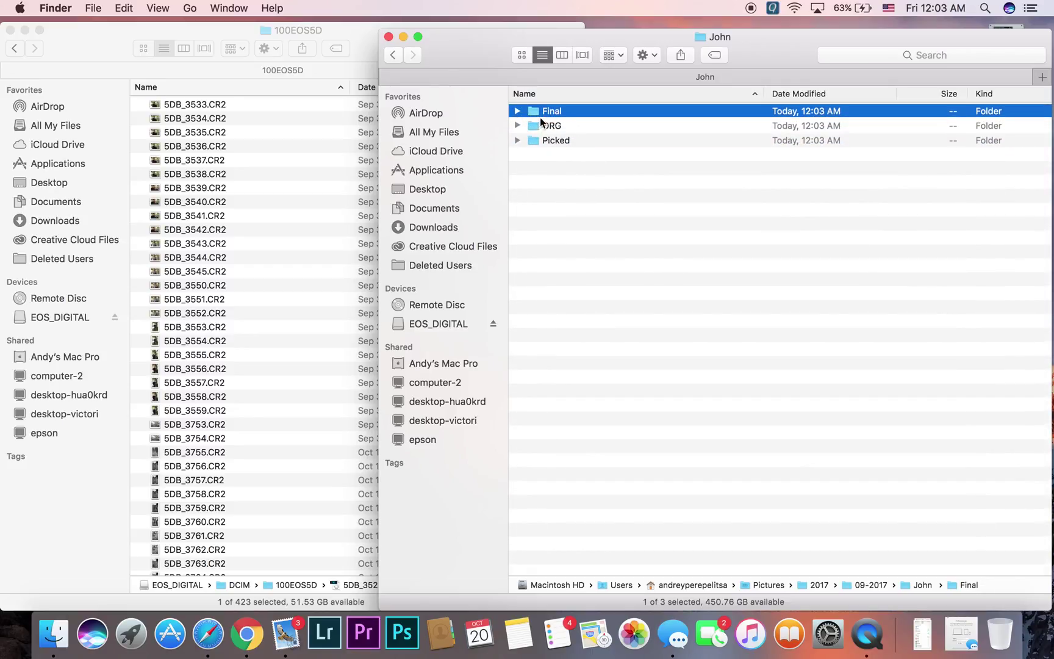
{"action": "left_click", "coordinate": [534, 127]}
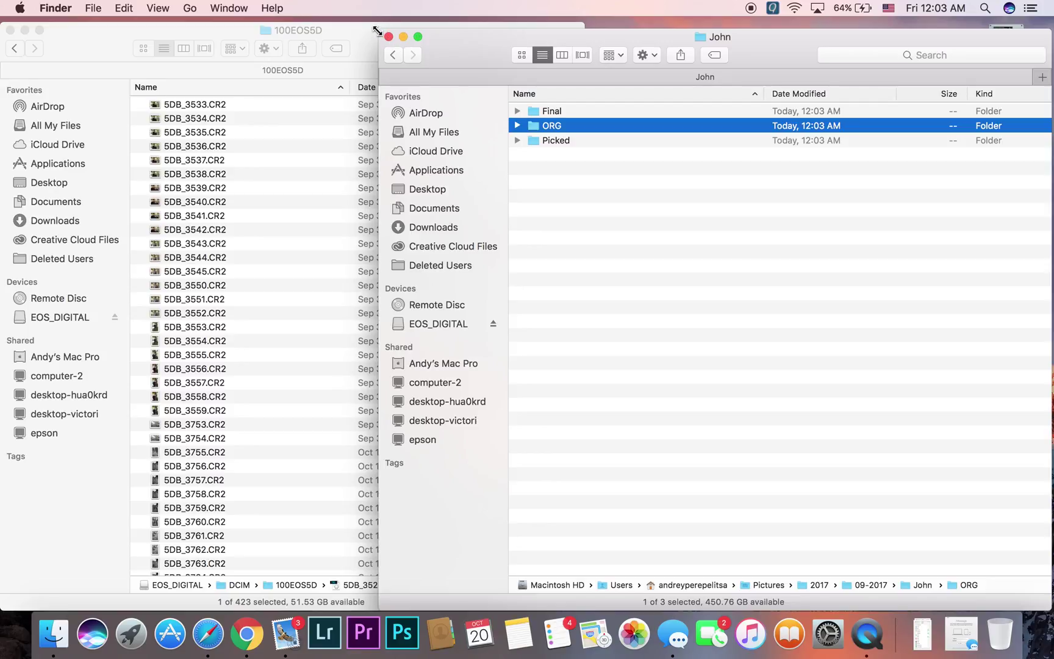
Shrink the child's folder window to uncover the card photos' dates, and return it to the Pictures folder
{"action": "left_click_drag", "start_coordinate": [378, 30], "coordinate": [430, 22]}
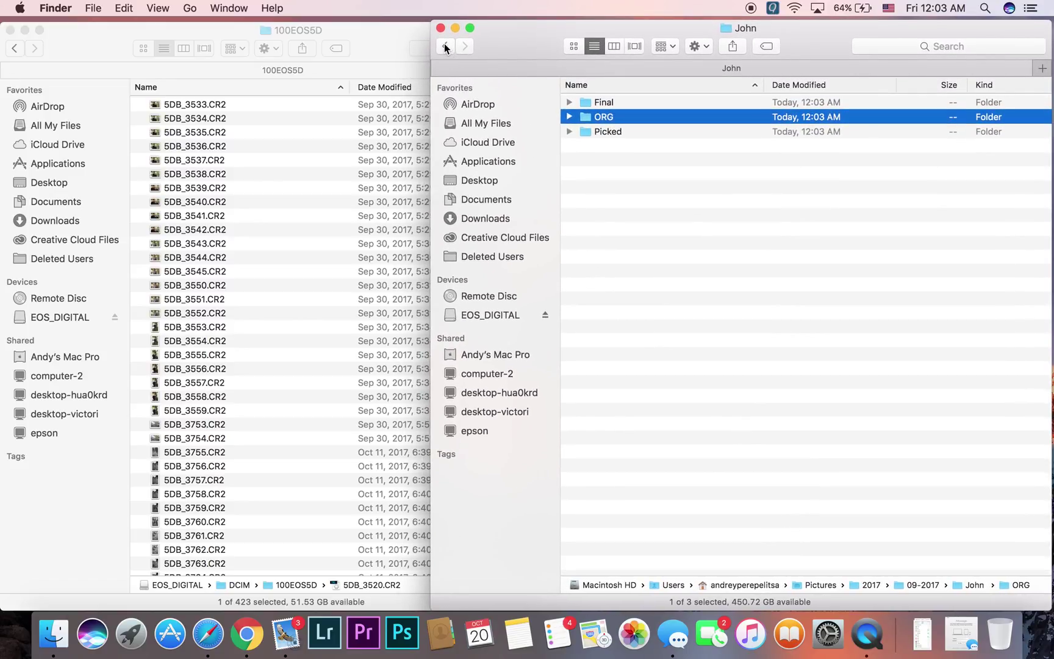
{"action": "left_click", "coordinate": [445, 46]}
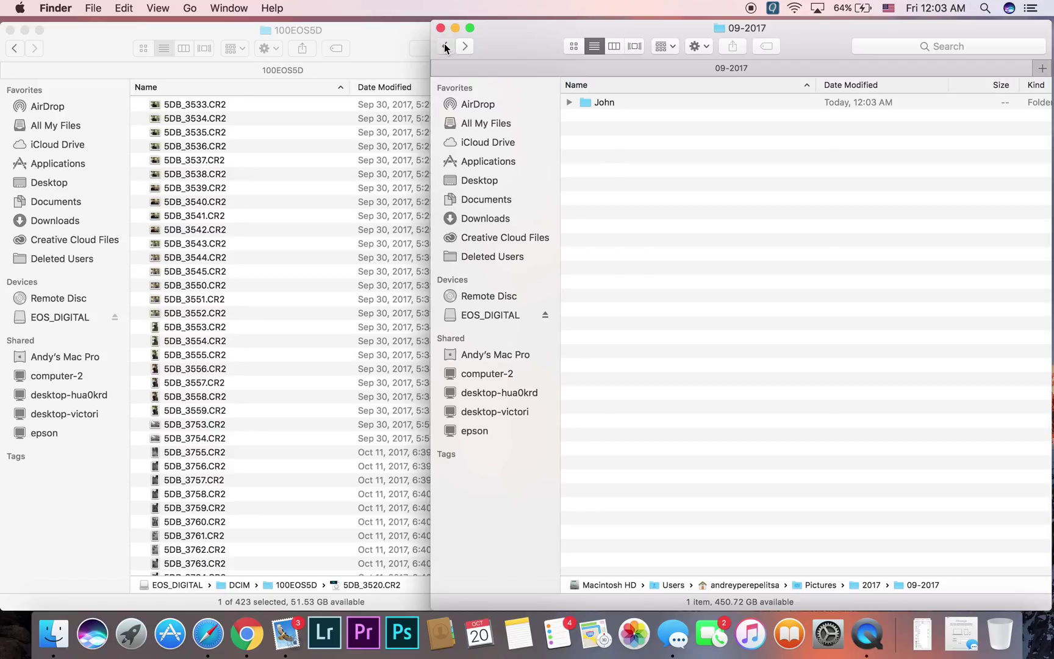
{"action": "left_click", "coordinate": [446, 46]}
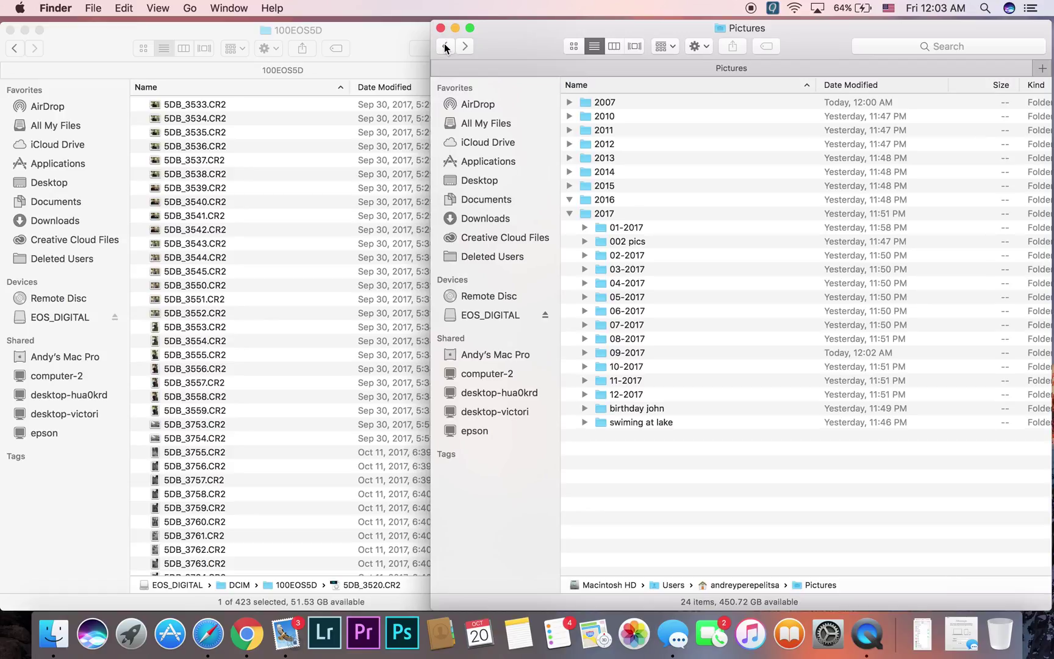
Expand 01-2017 within the 2017 folder to show its event folders, and select "Family florida vication trip 2017"
{"action": "left_click", "coordinate": [569, 213]}
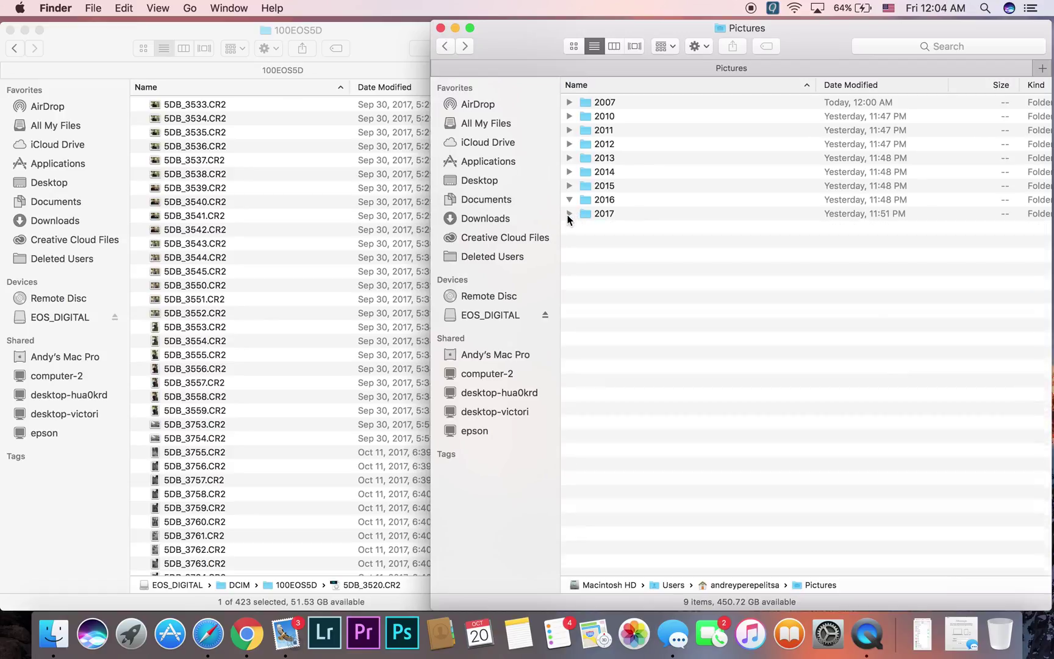
{"action": "left_click", "coordinate": [568, 213]}
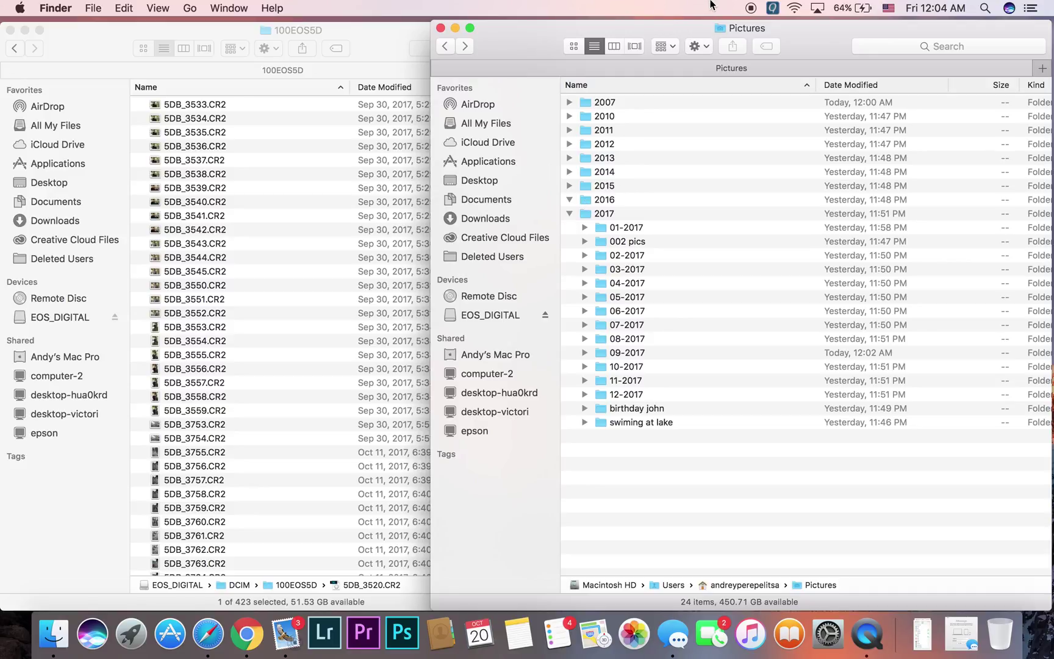
{"action": "left_click", "coordinate": [571, 199]}
{"action": "left_click", "coordinate": [587, 226]}
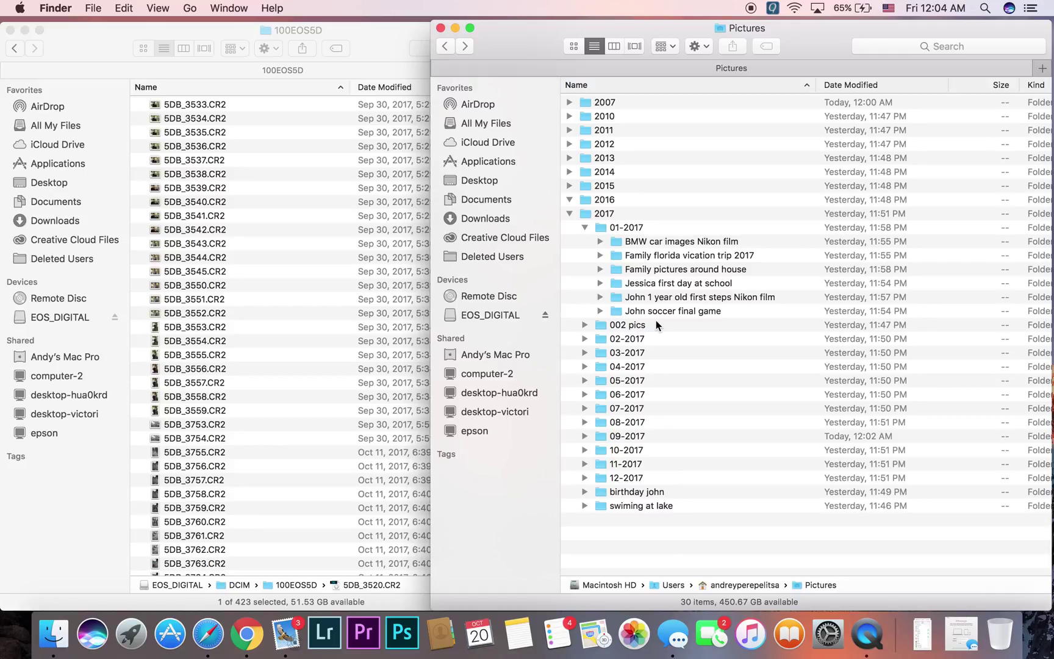
{"action": "left_click", "coordinate": [706, 257]}
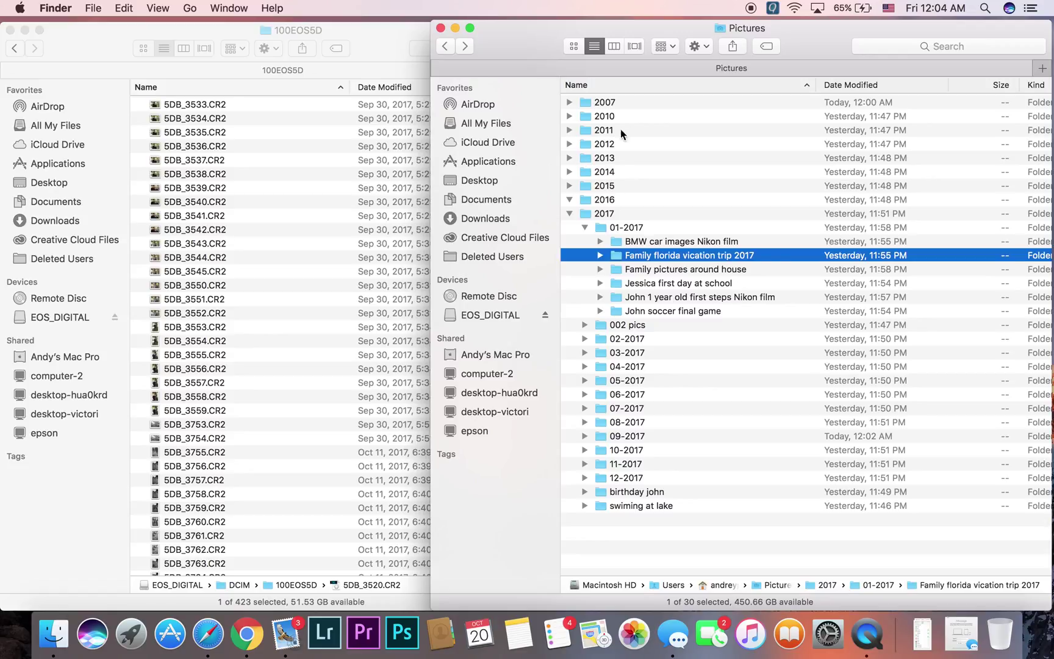
Minimize the 100EOS5D window of the memory card
{"action": "left_click", "coordinate": [70, 36]}
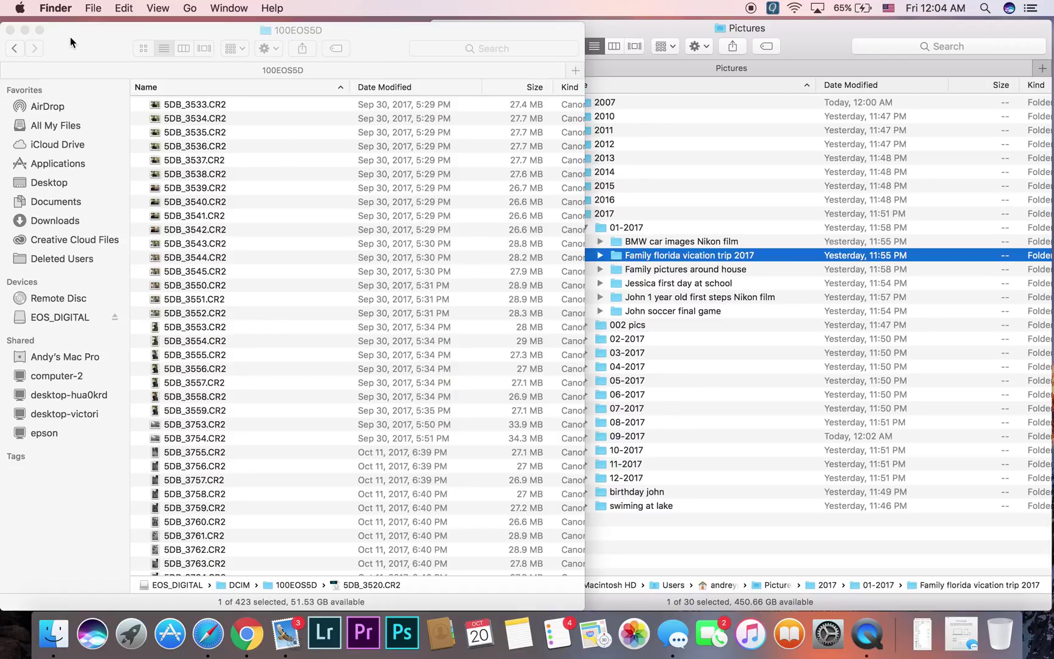
{"action": "left_click", "coordinate": [23, 31]}
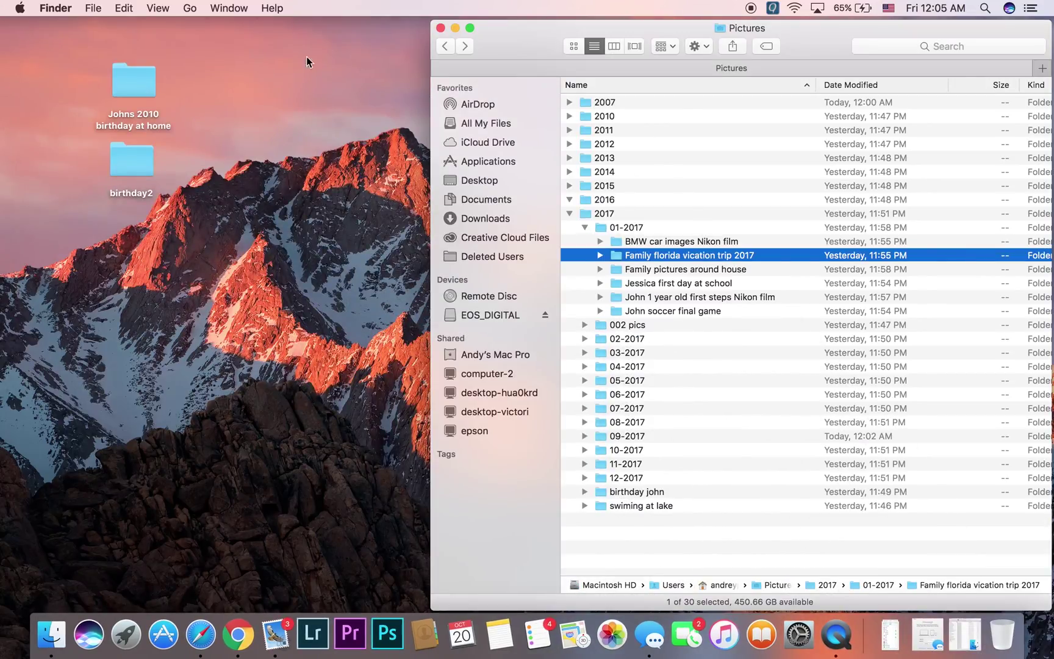